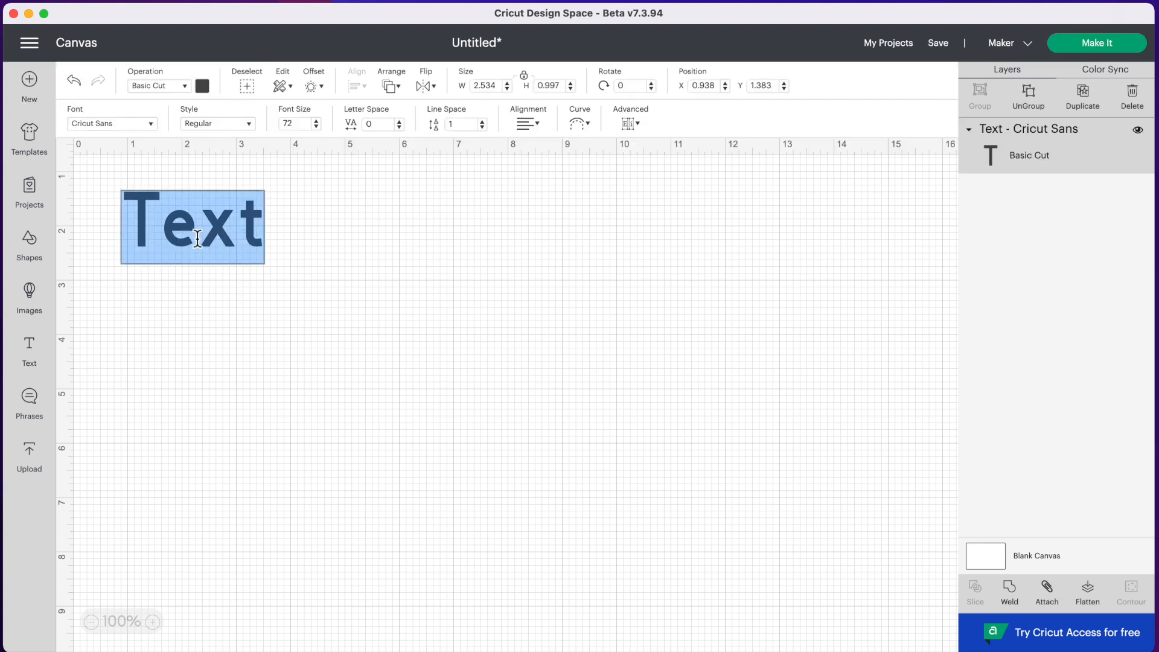
Step: Replace the placeholder text with "mom" and add a second text object reading "GRANDMA"
text(mom)
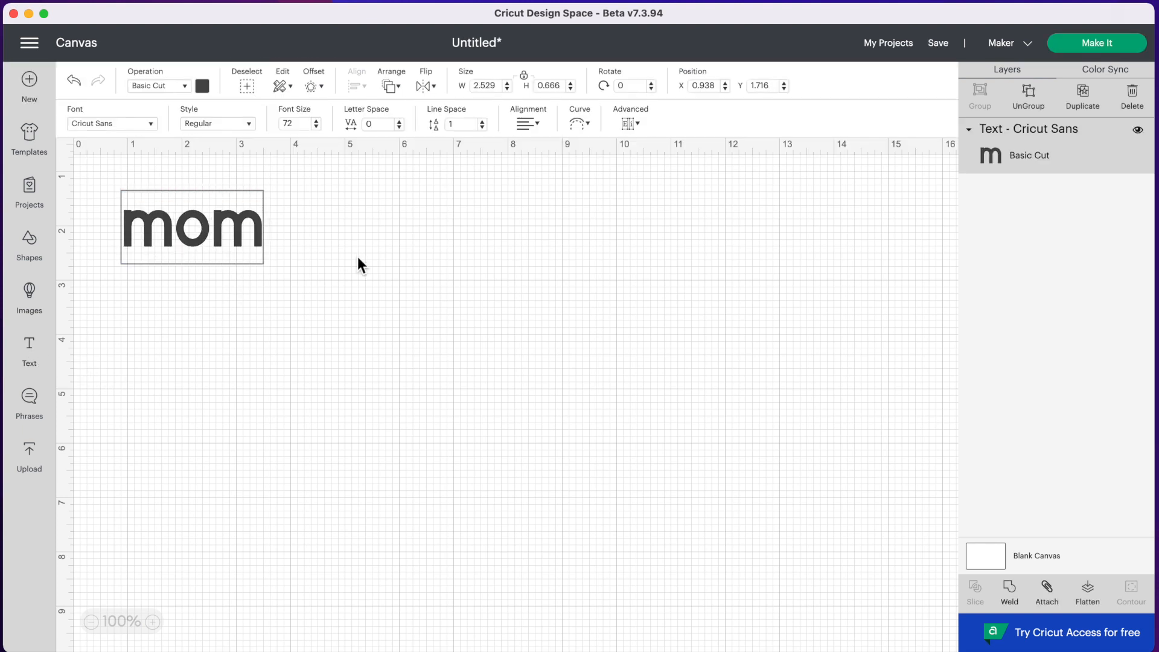
click(294, 330)
click(30, 355)
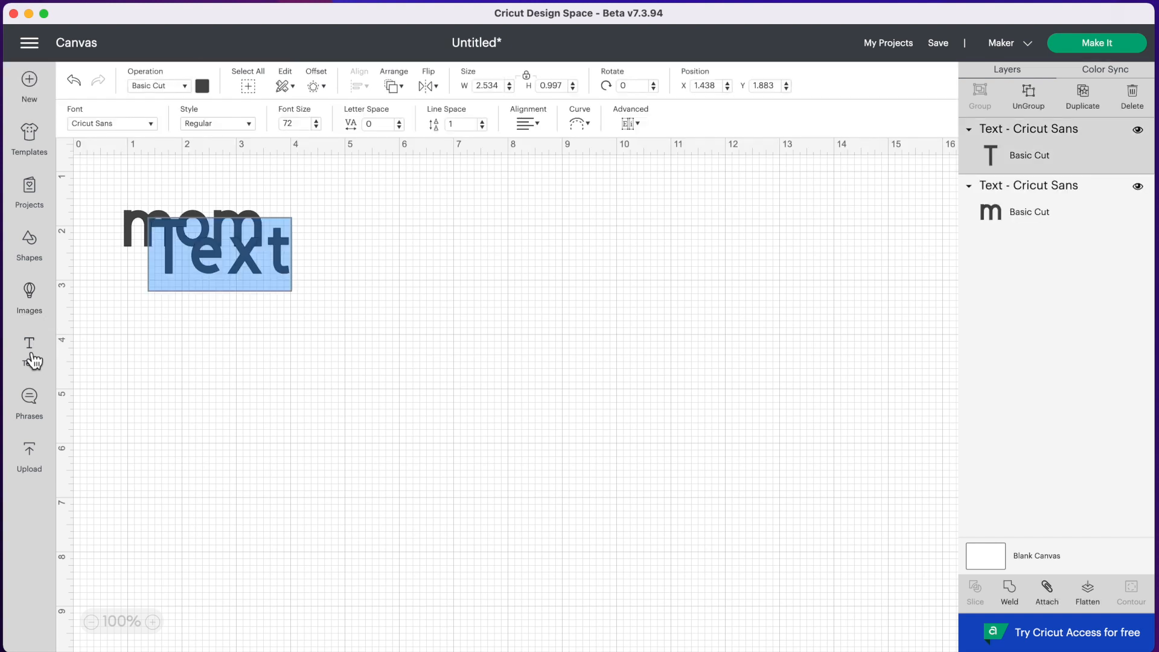
text(GRANDM)
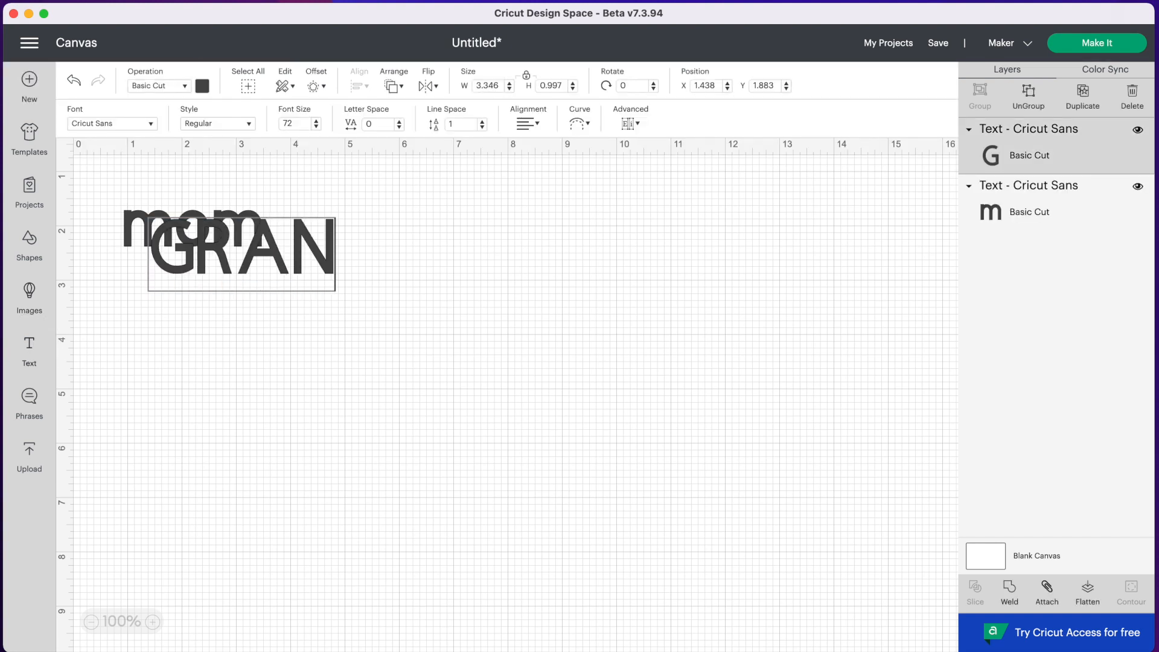
text(A)
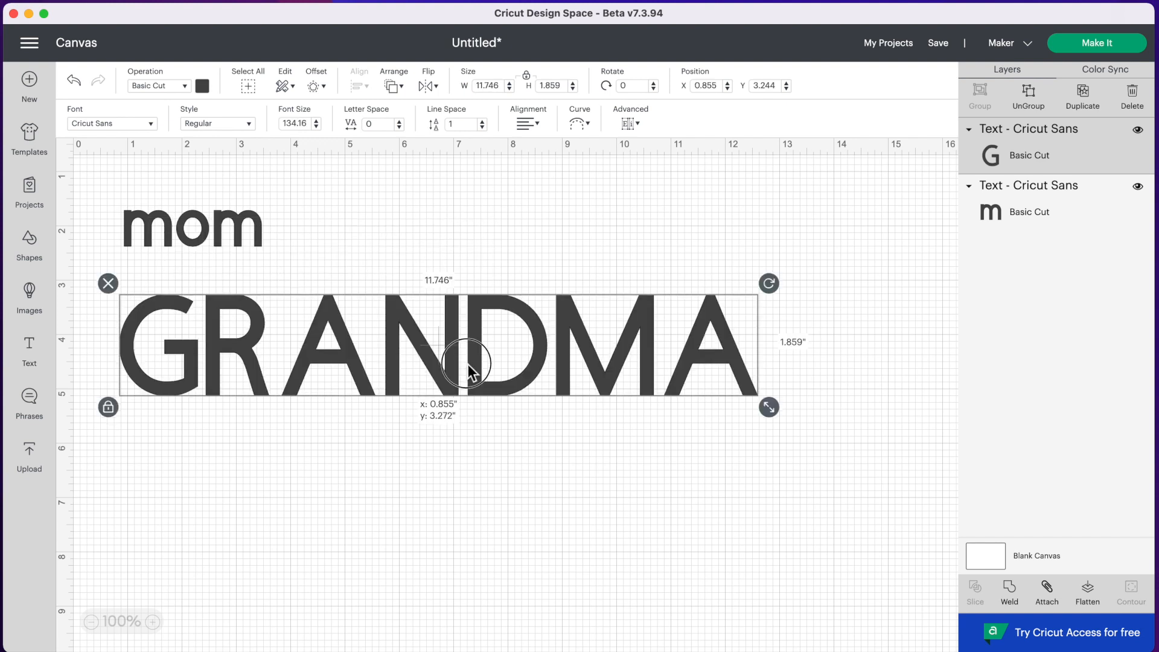
Step: Enlarge "mom" to about 8.3 inches wide and arrange it above the word "GRANDMA"
drag(465, 350, 519, 423)
drag(767, 452, 790, 465)
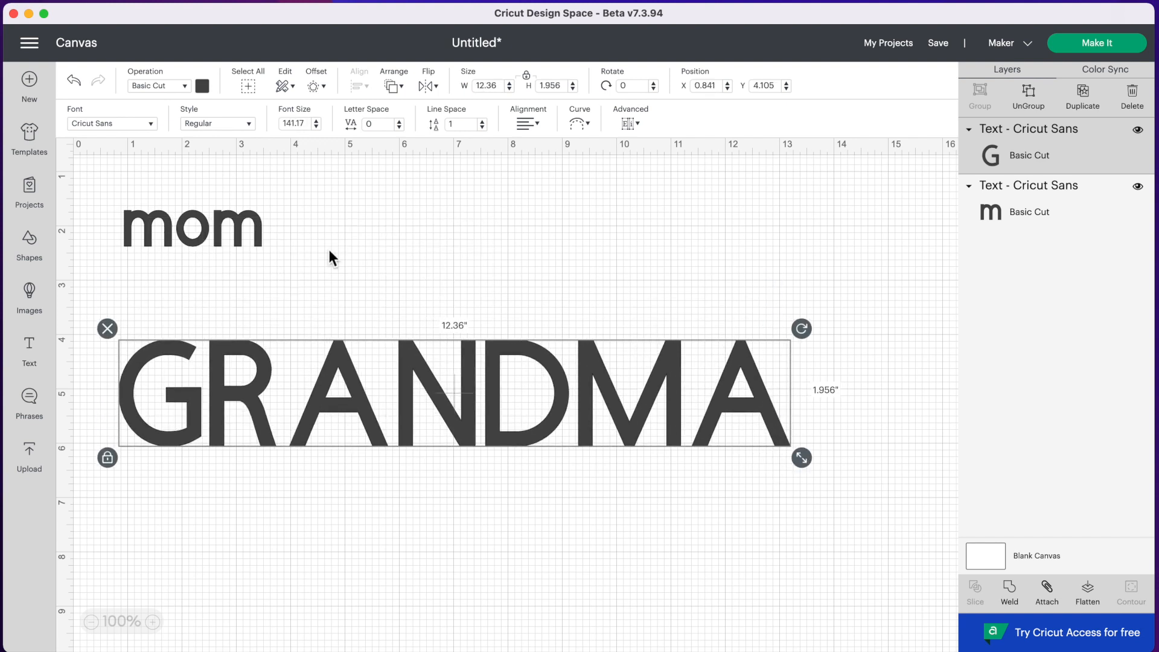
click(248, 237)
drag(274, 257, 556, 333)
drag(400, 271, 516, 269)
drag(465, 414, 465, 440)
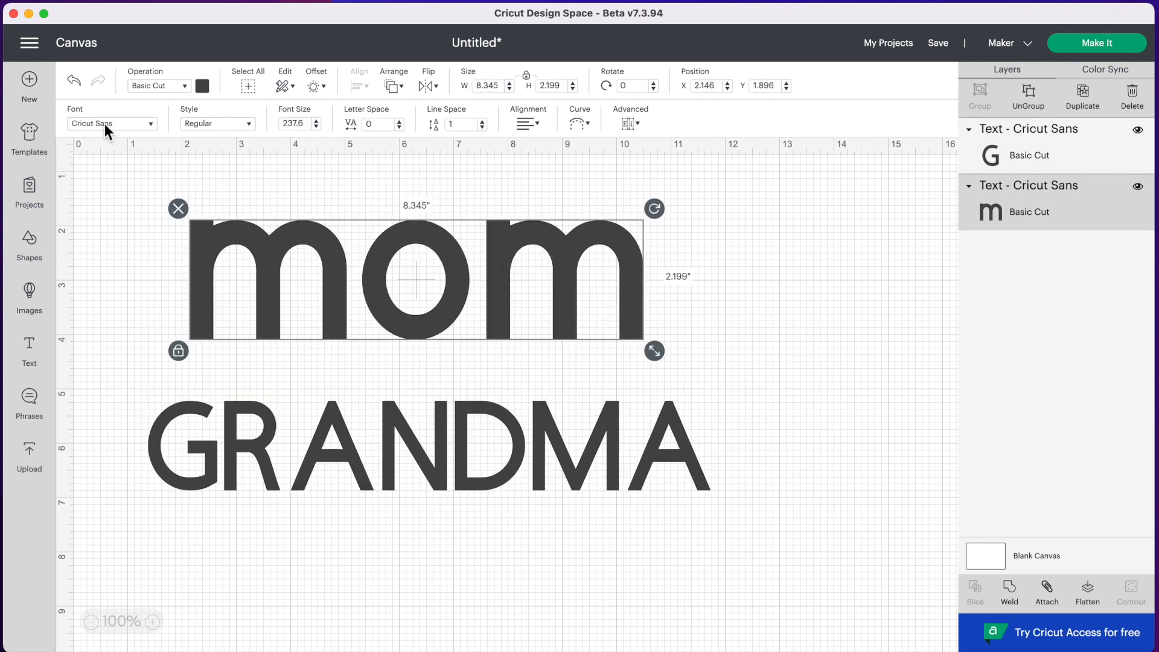
Step: Set the font of the "mom" text to the system font Impact and reduce its font size
click(104, 123)
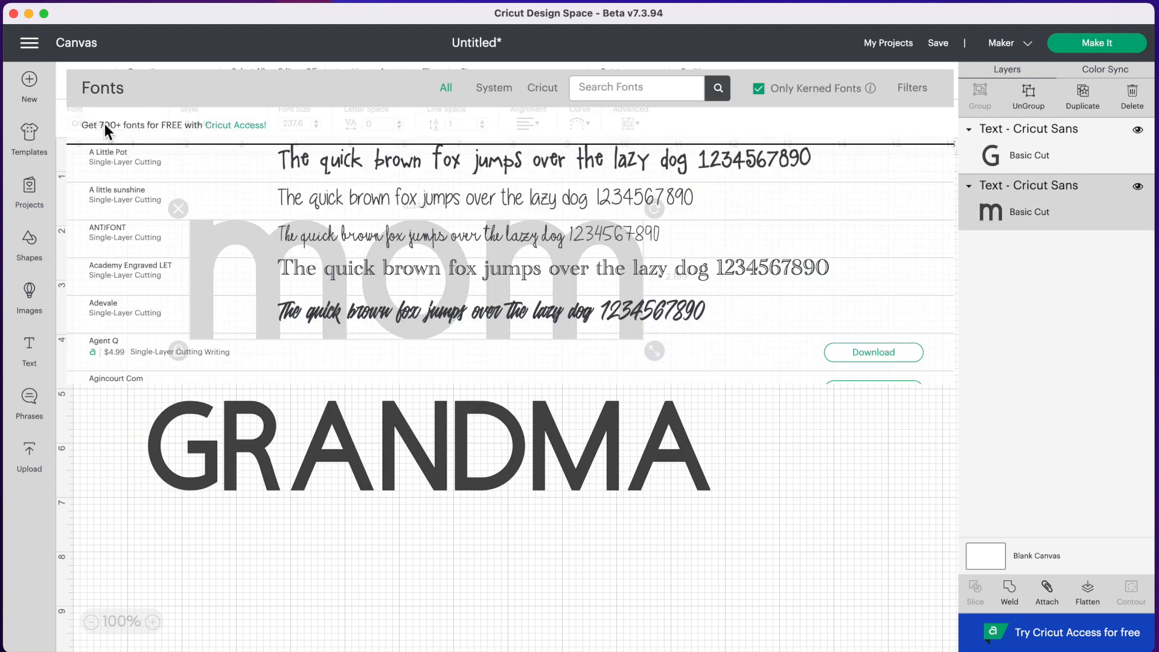
click(501, 98)
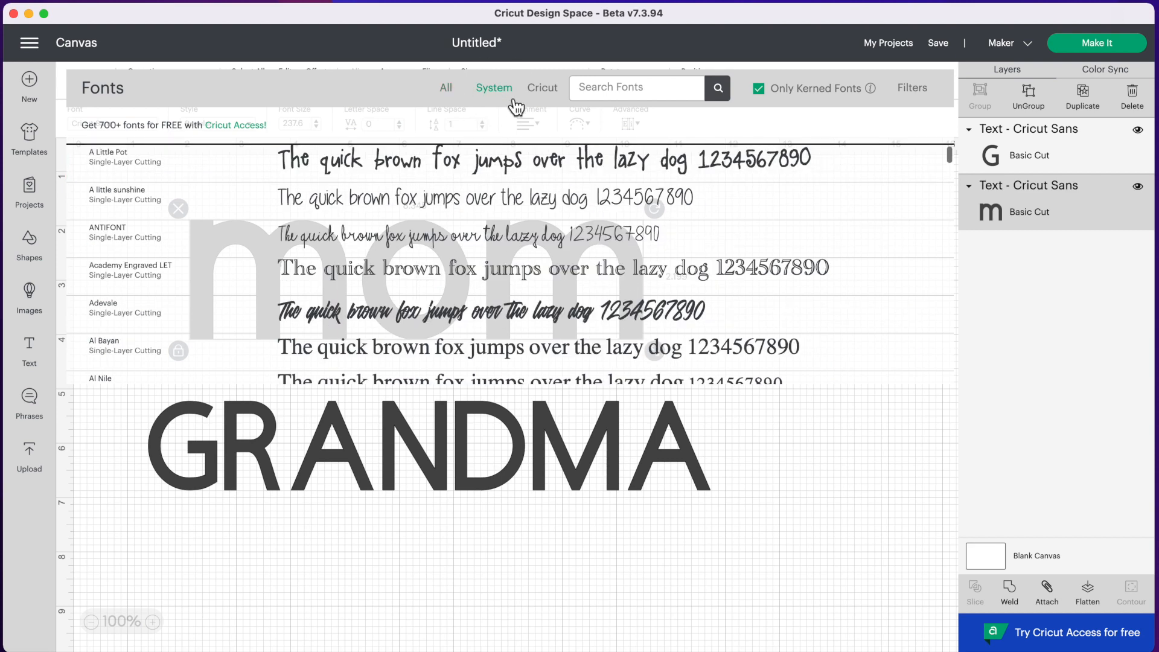
click(601, 94)
text(IMP)
click(455, 154)
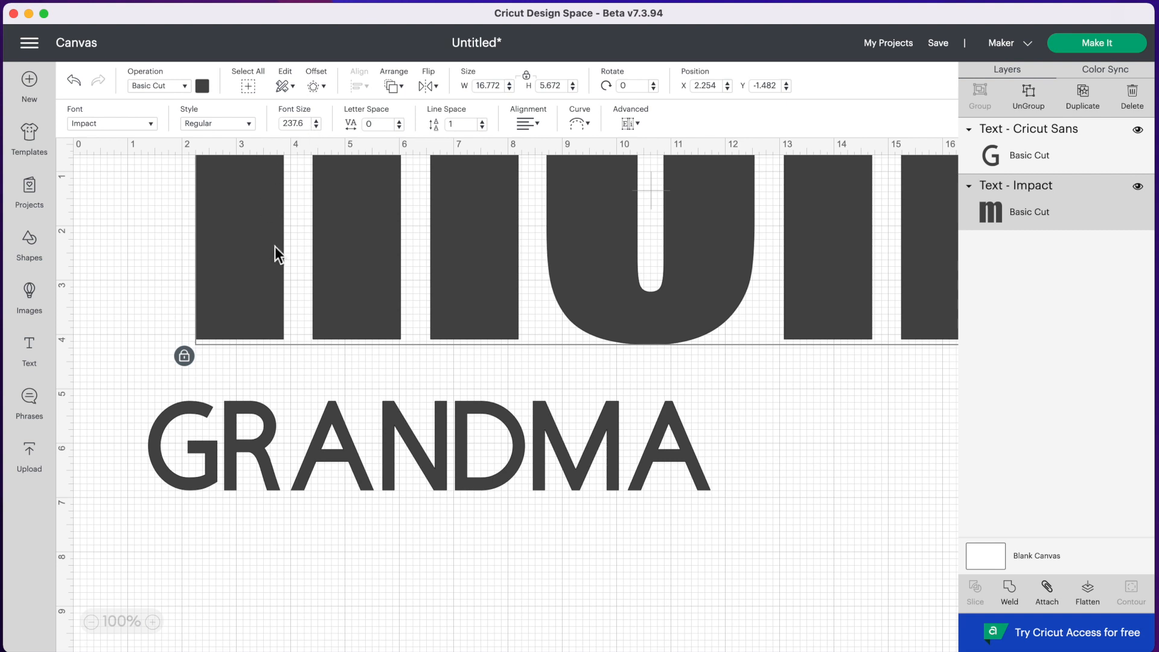
drag(309, 124, 279, 123)
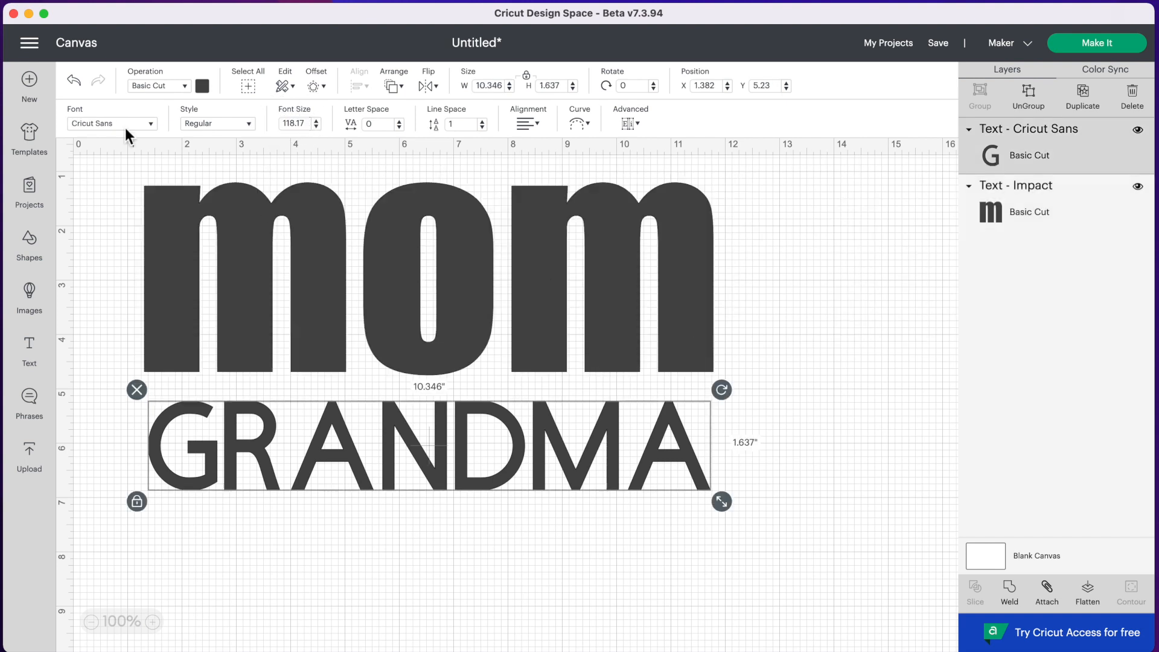
Step: Change the "GRANDMA" text to the Impact font and place it below "mom"
click(125, 125)
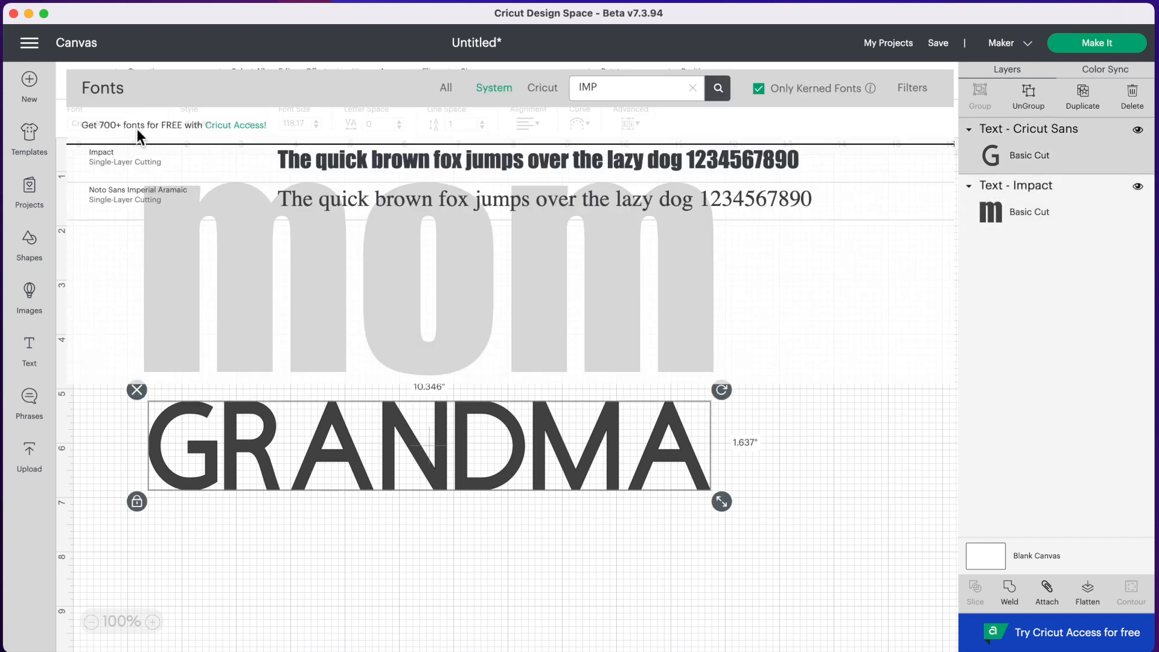
click(381, 169)
drag(490, 392, 362, 507)
click(440, 569)
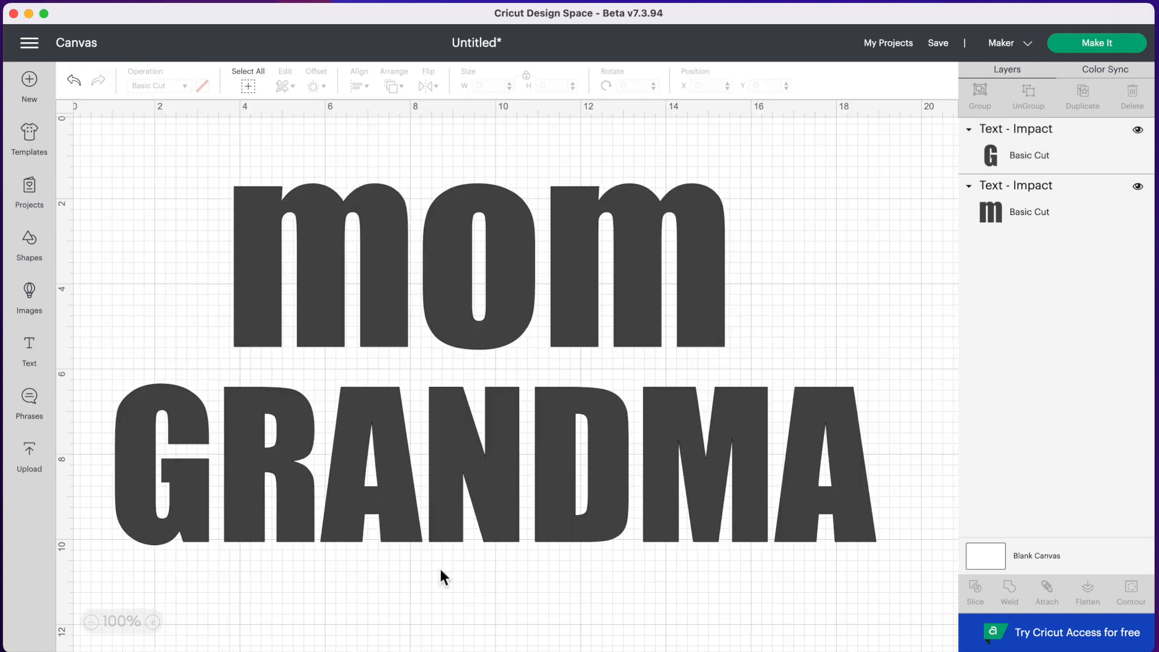
Step: Add a new text object containing three lowercase first names separated by spaces
click(37, 359)
click(124, 318)
click(38, 359)
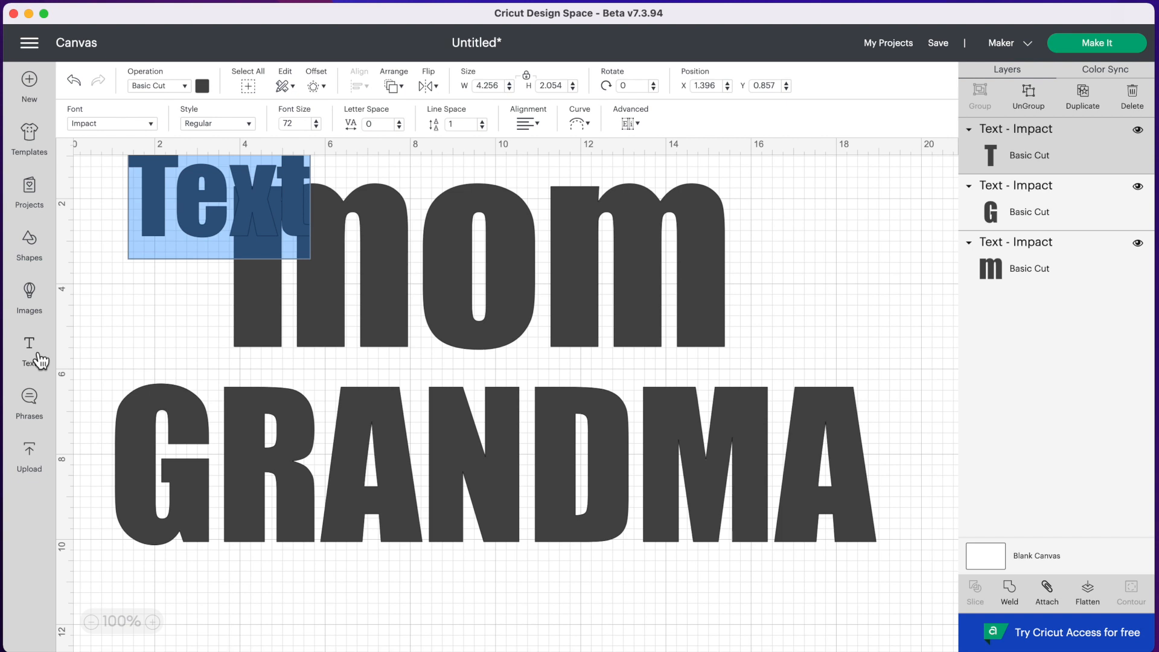
text(kaleb h)
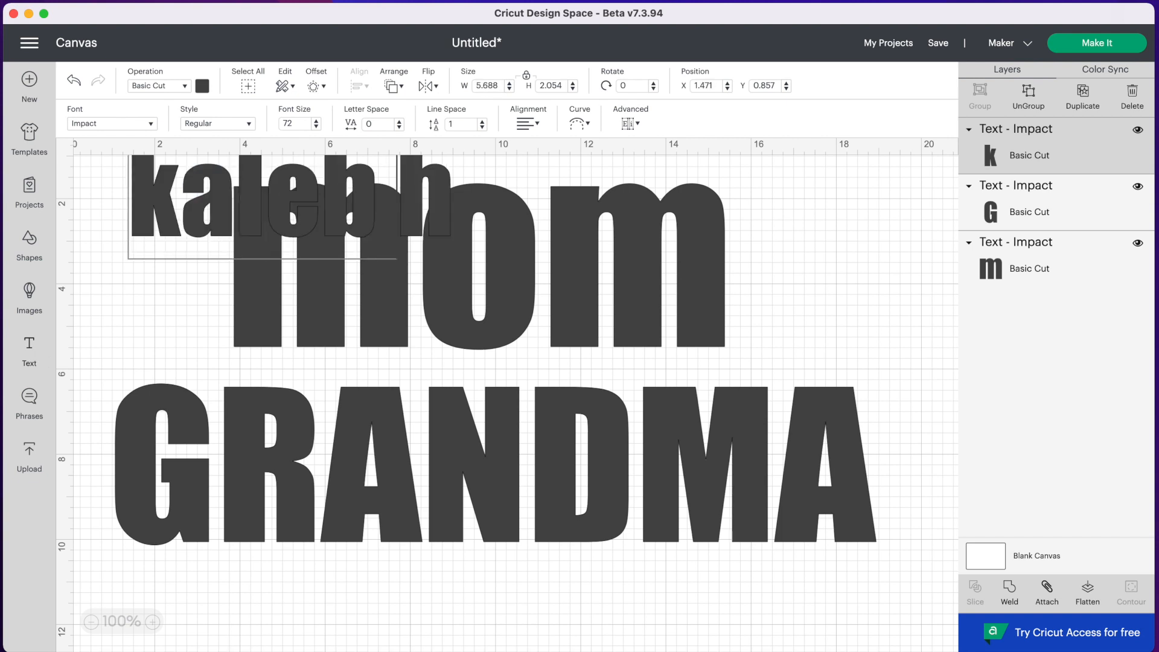
text(ayley emma)
Step: Set the font of the names text to Basyirah Script and place it to the right of "mom"
click(112, 123)
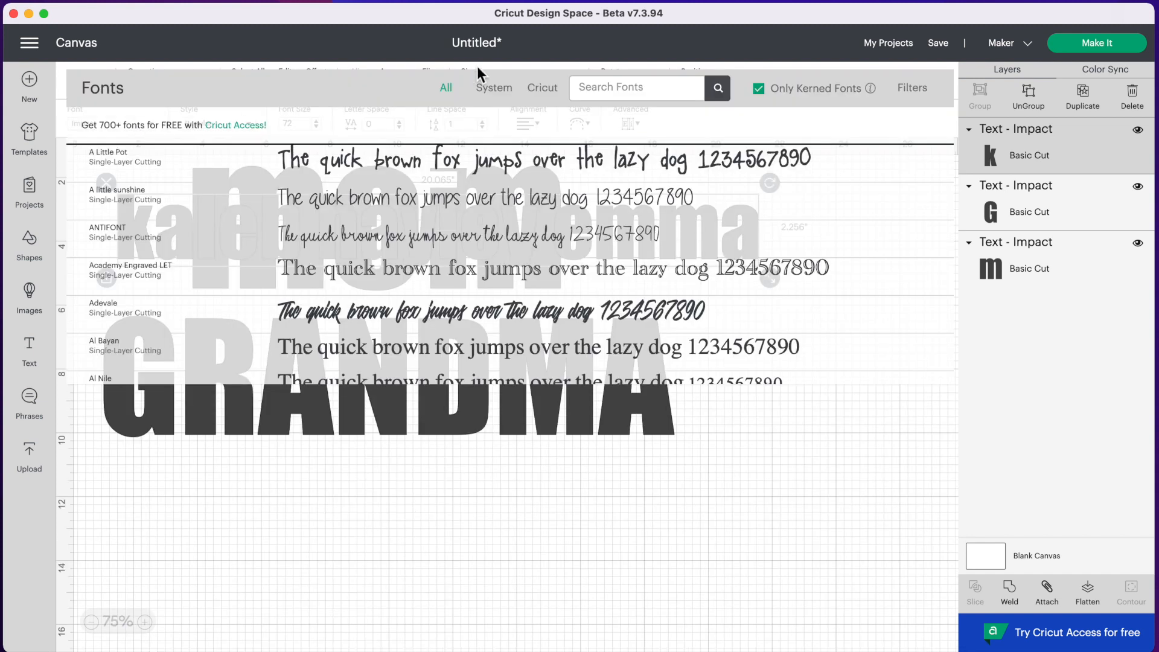
click(500, 91)
text(bas)
click(624, 241)
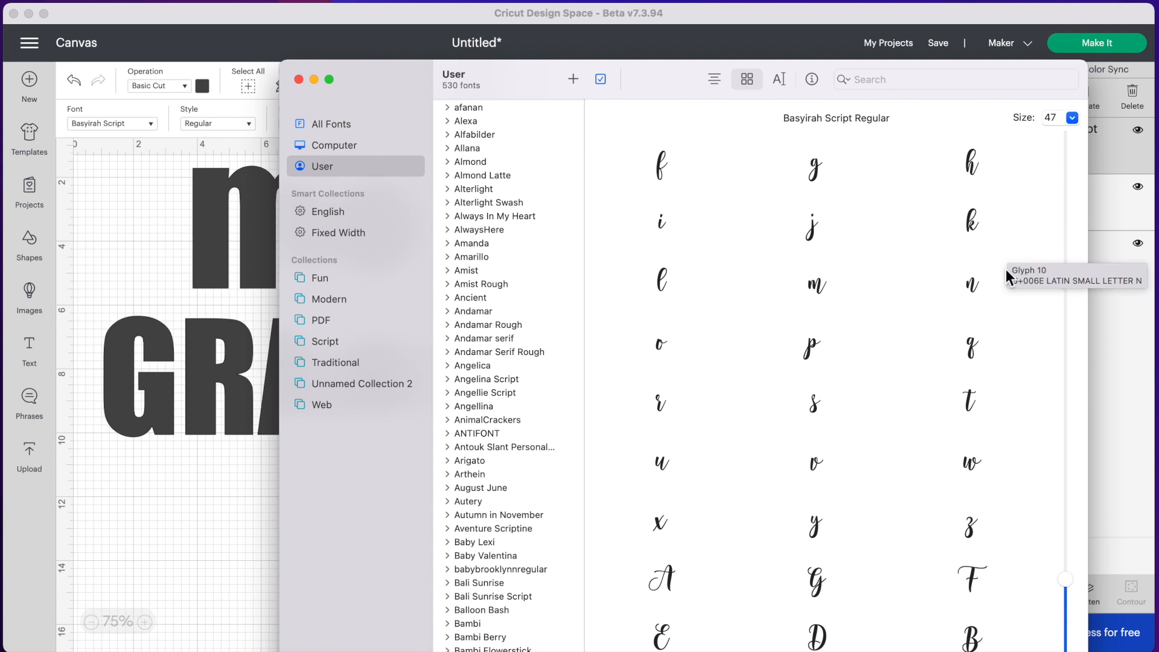
Step: Search the installed fonts for "bas" and look through Basyirah Script's alternate glyphs with hearts
click(900, 80)
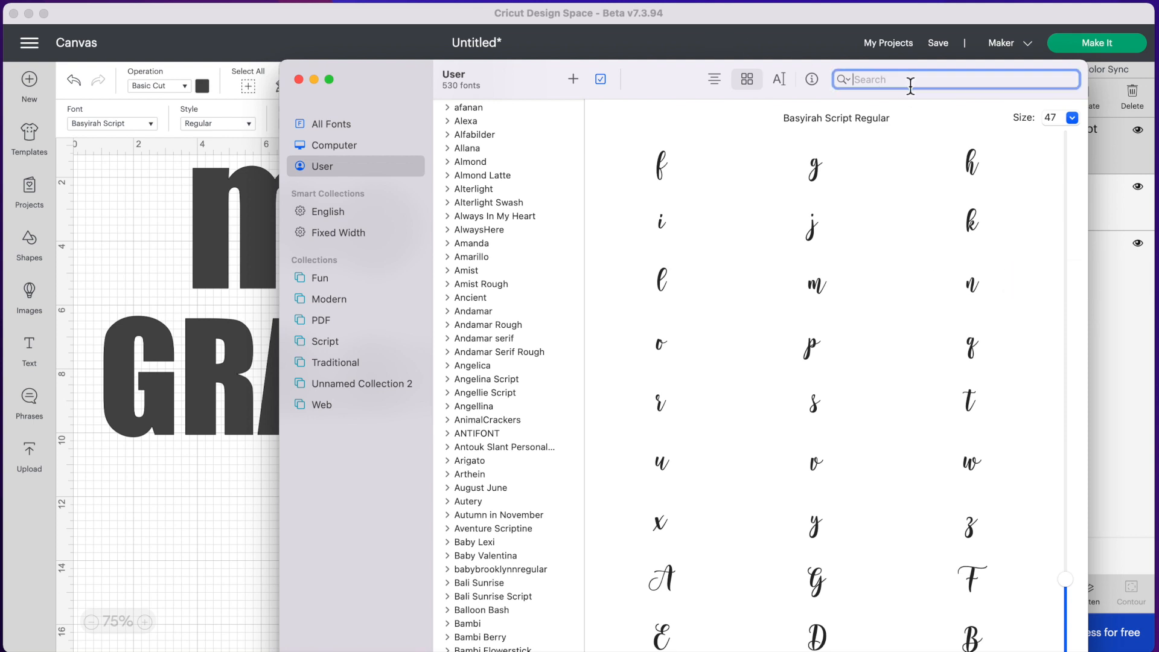
text(bas)
scroll(826, 507, down, 15)
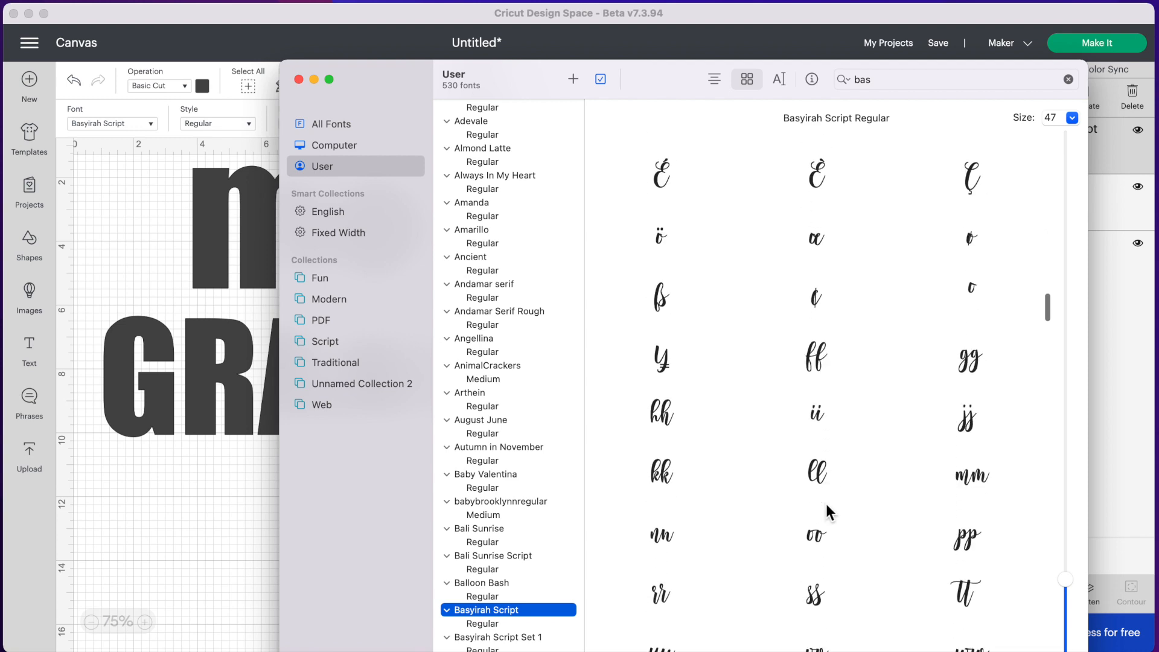
scroll(827, 507, down, 20)
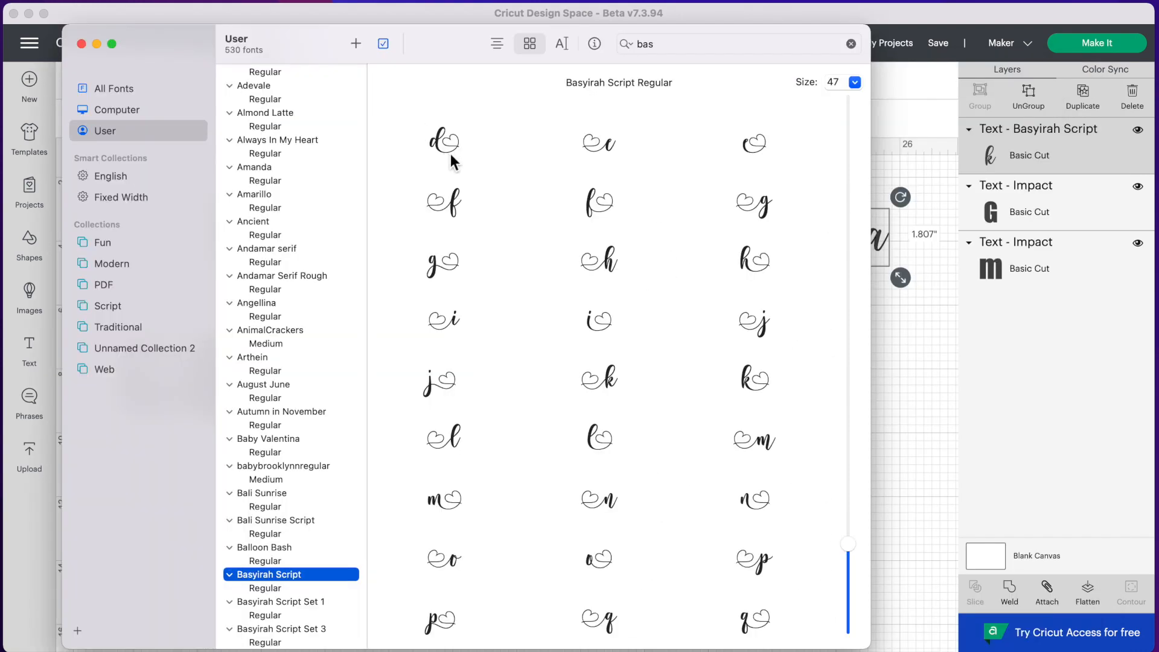
drag(438, 49, 503, 310)
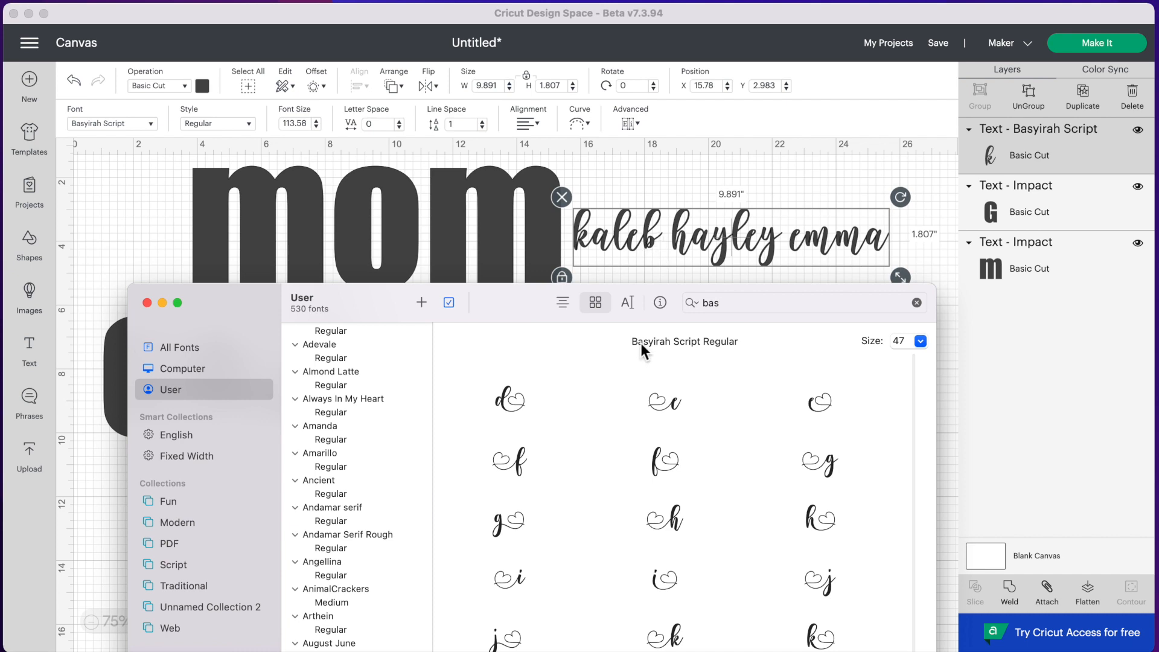
drag(497, 309, 477, 107)
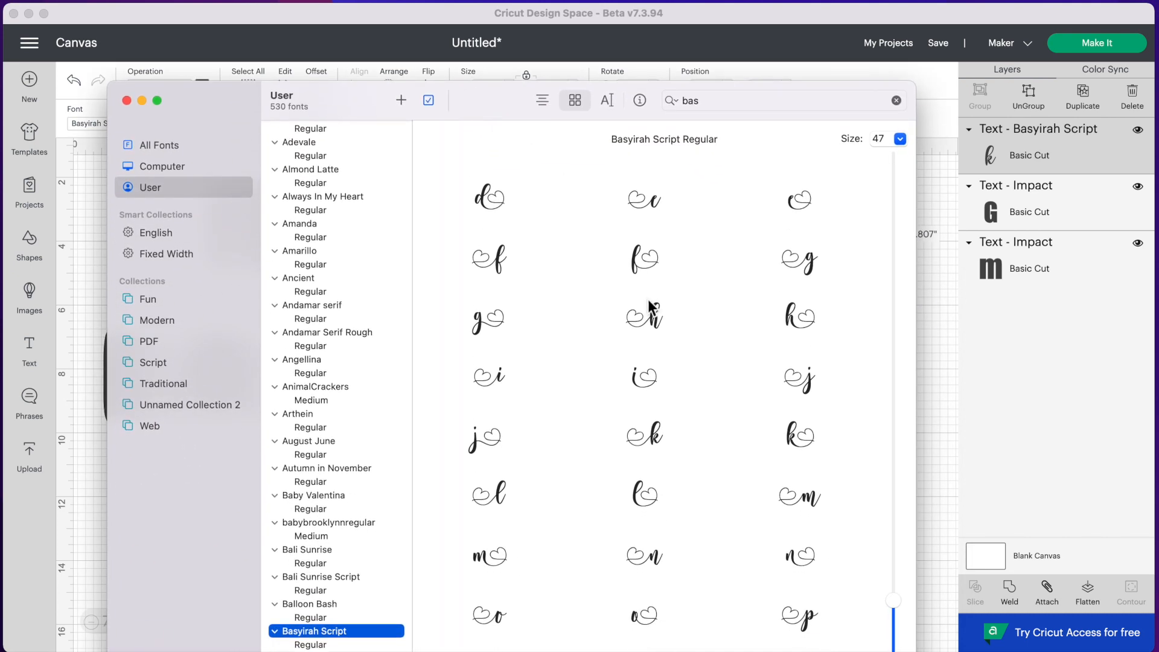
Step: Replace the first name's final b with Basyirah Script's trailing-heart b glyph and remove the space before the second name
scroll(647, 301, up, 3)
click(794, 303)
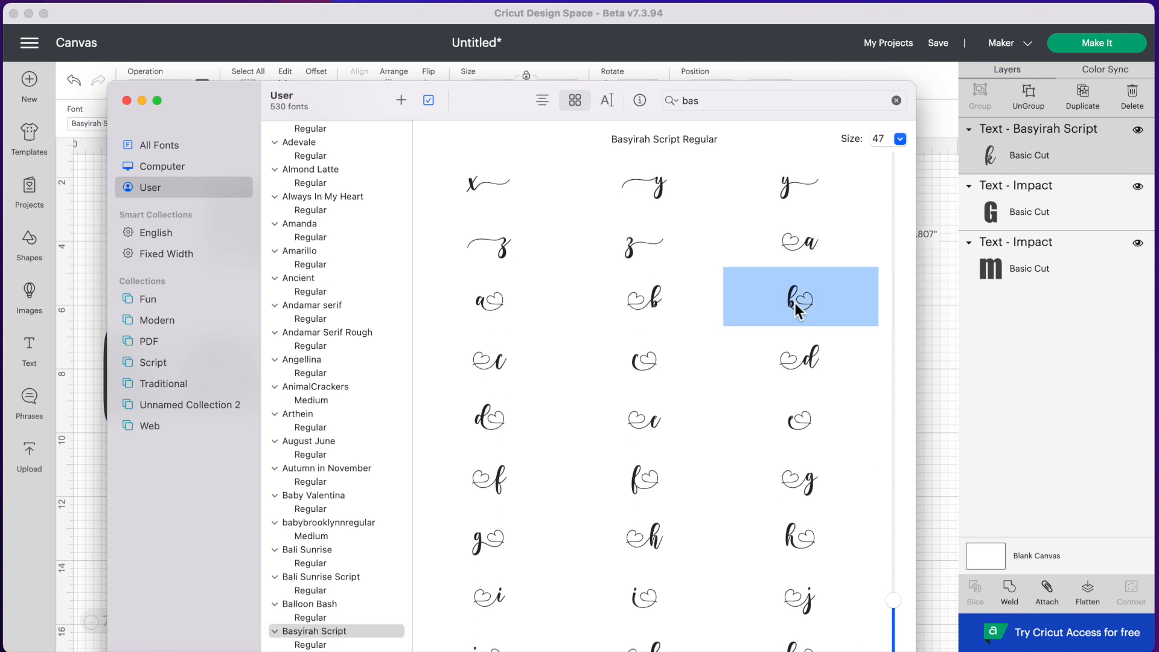
click(939, 296)
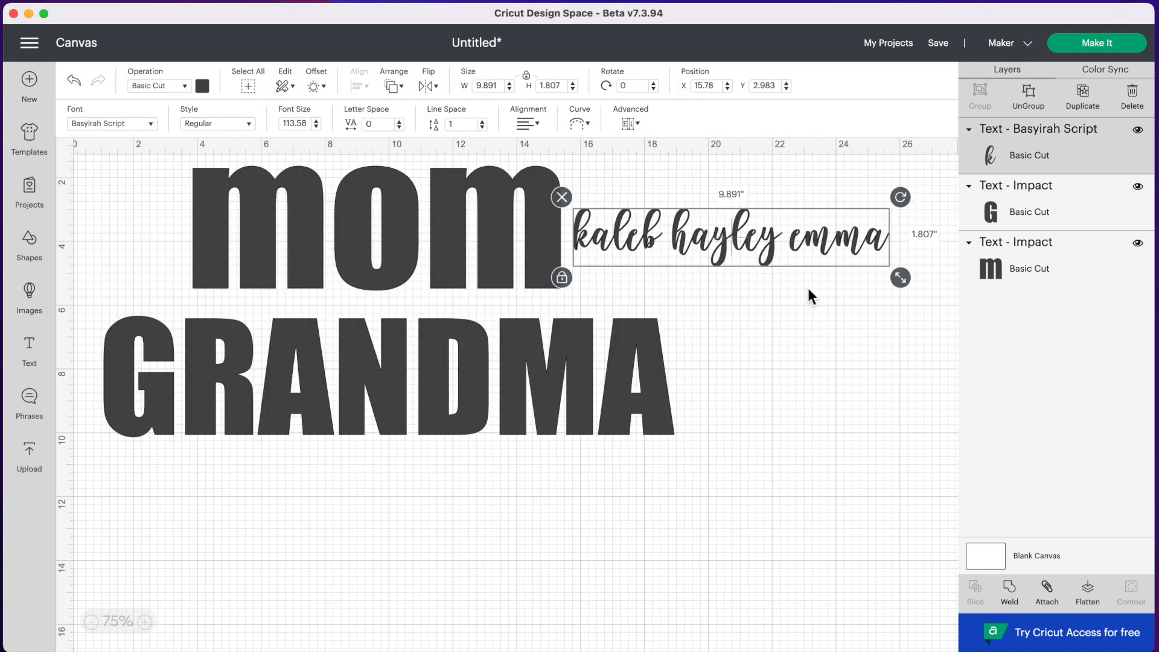
double_click(656, 237)
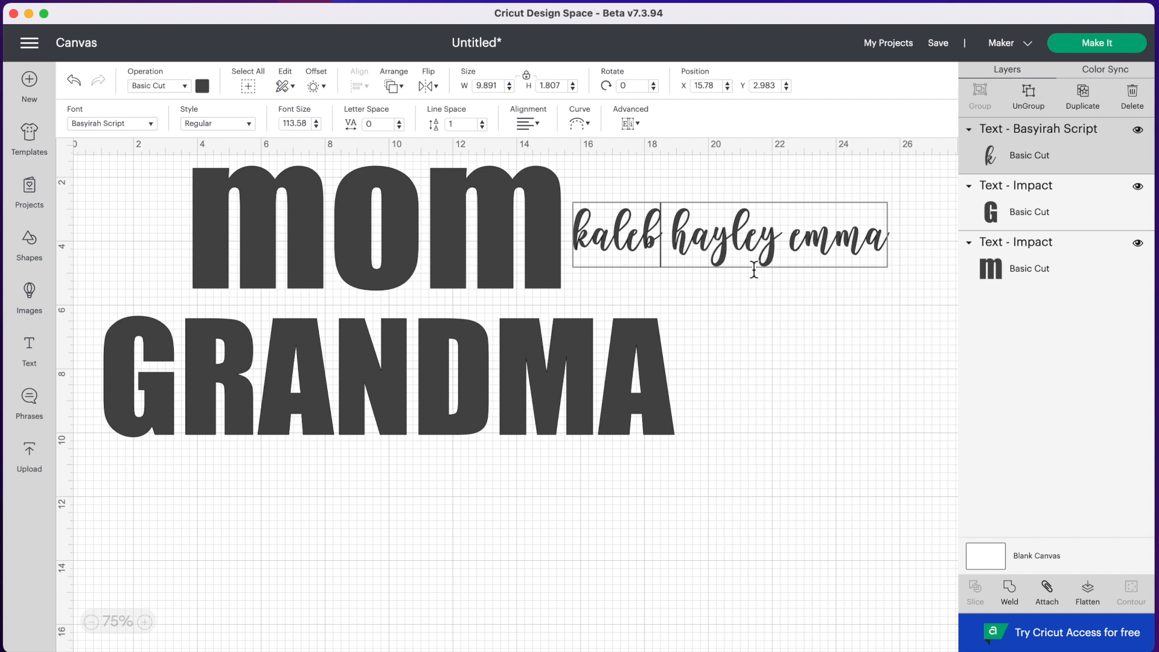
key(super+v)
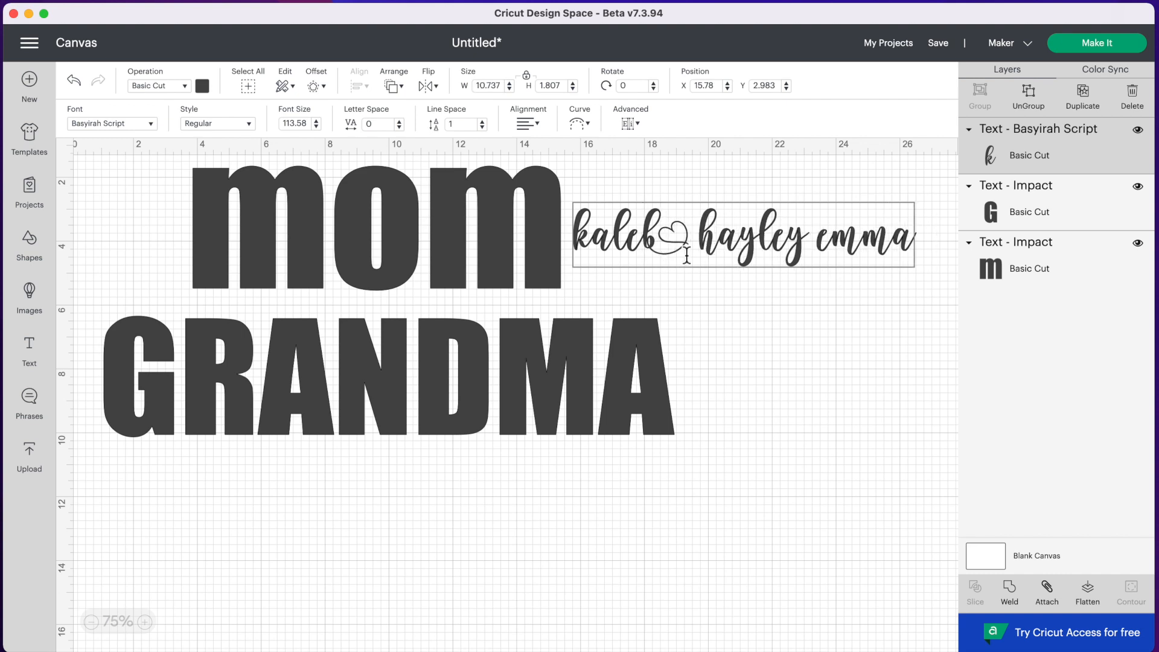
click(693, 253)
key(BackSpace)
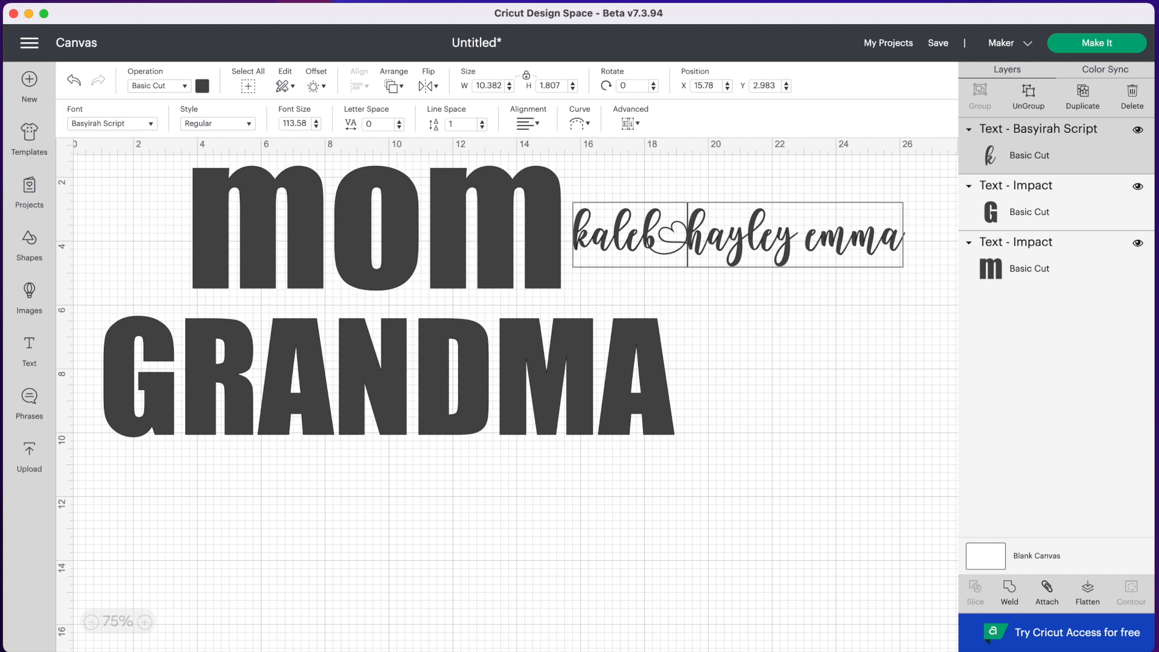
Step: Replace the second name's initial h with Basyirah Script's h glyph that has a leading heart
click(811, 247)
key(super+Tab)
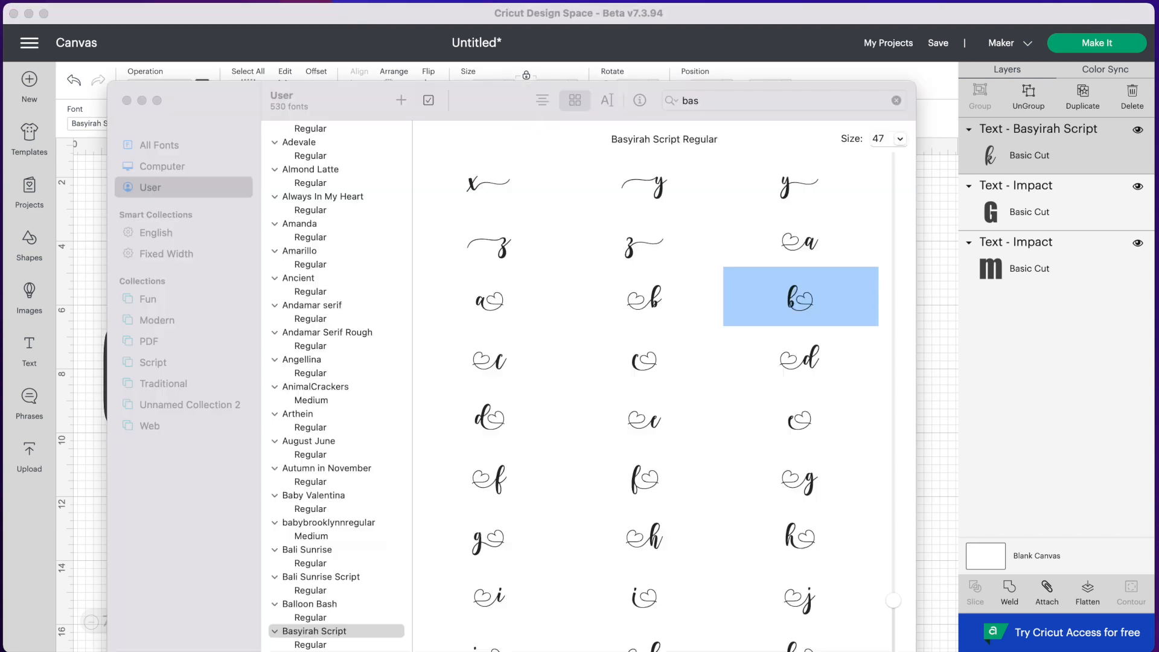
scroll(658, 452, down, 3)
click(657, 389)
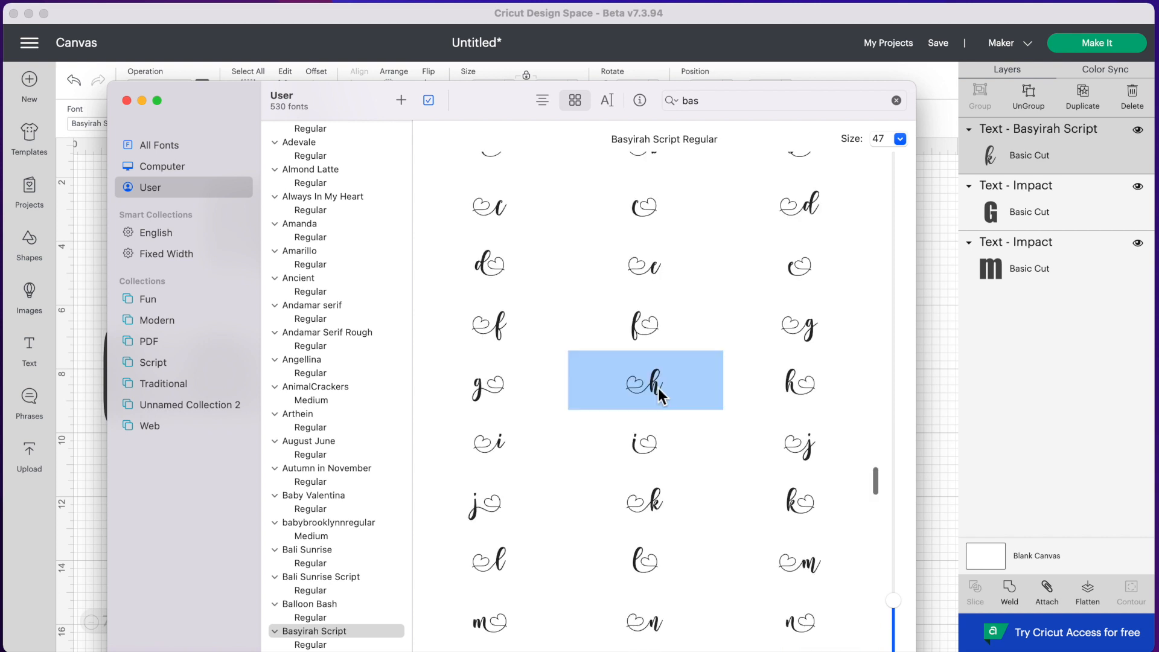
click(946, 341)
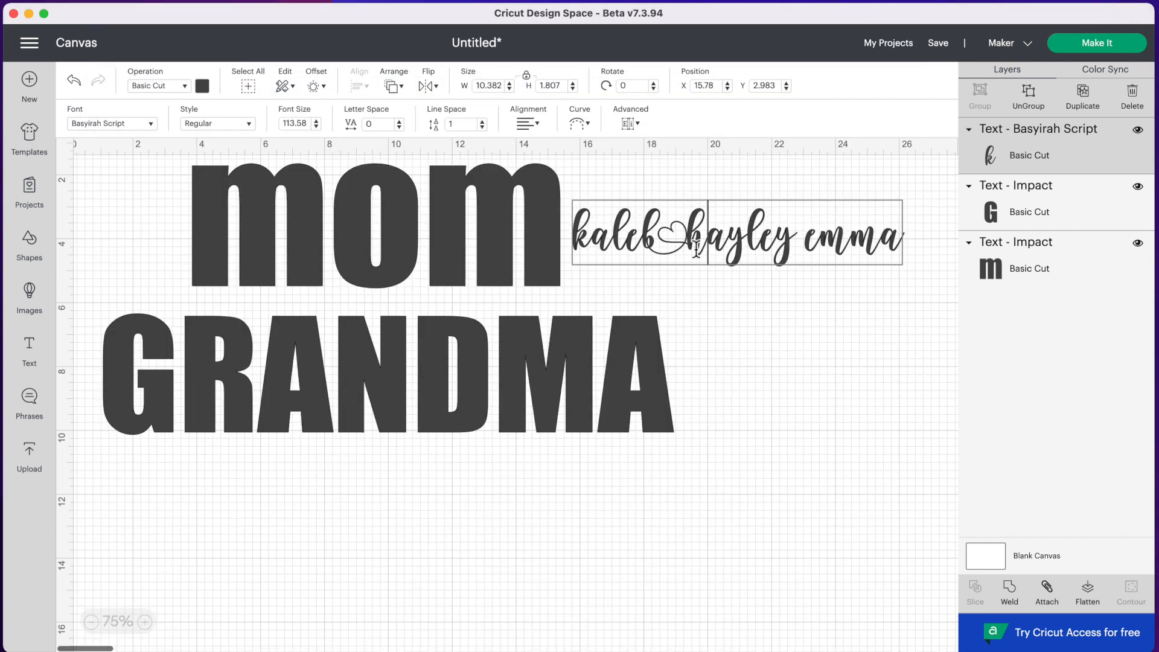
key(super+v)
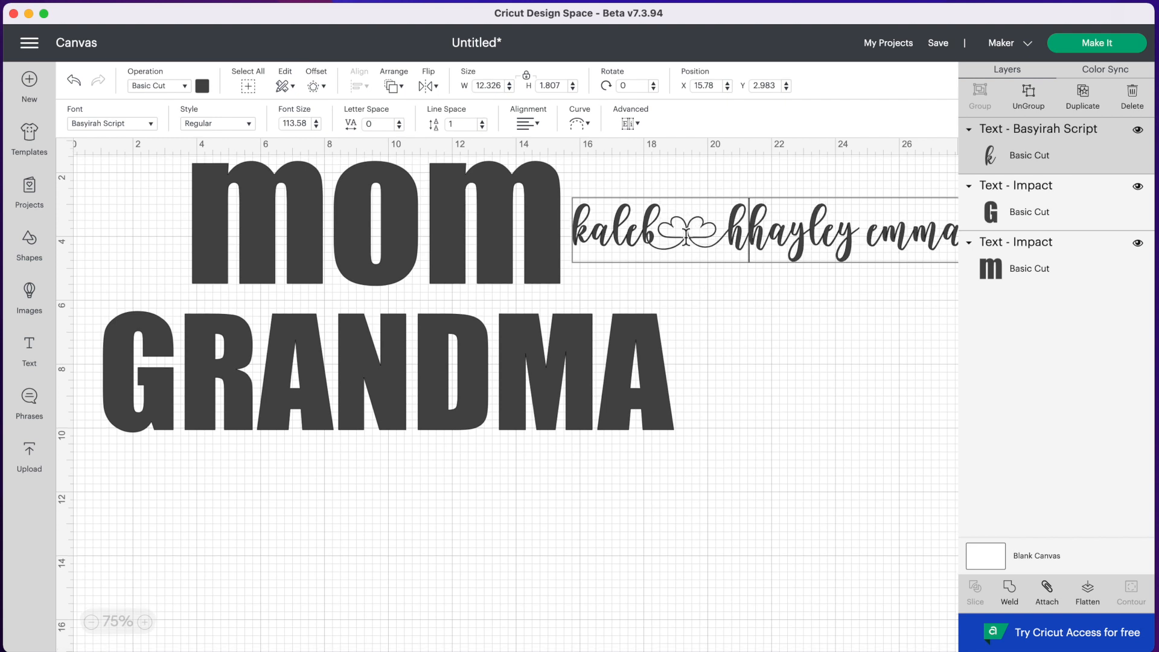
key(BackSpace)
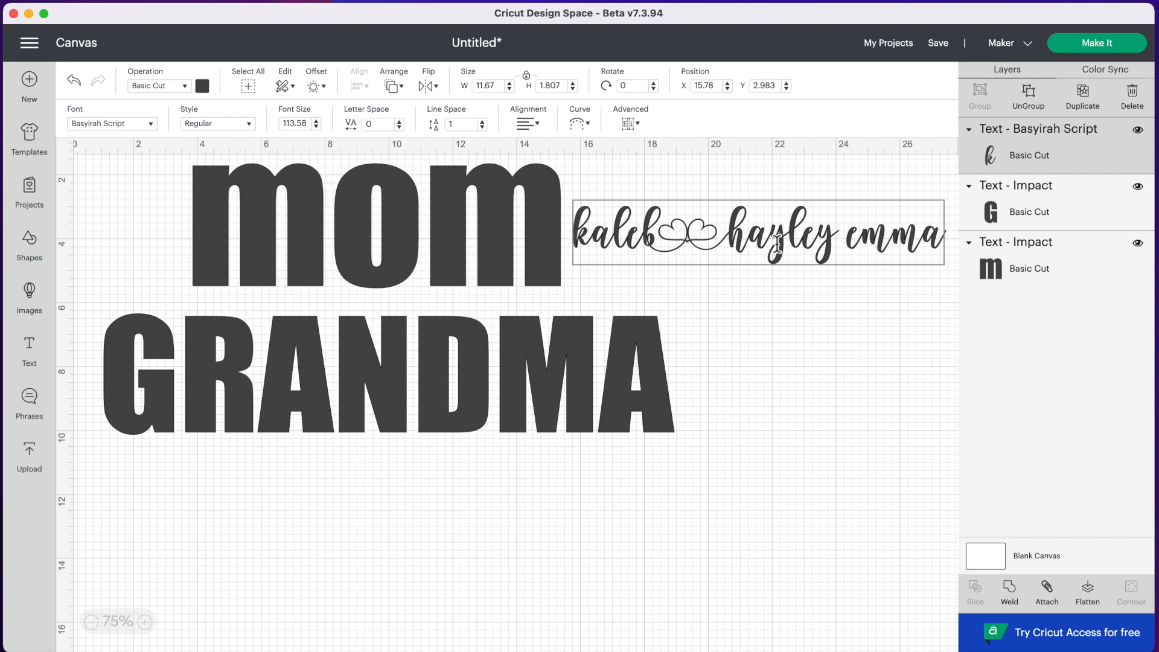
Step: Swap the trailing-heart b at the end of the first name for a plain b, keeping only the h's heart
key(BackSpace)
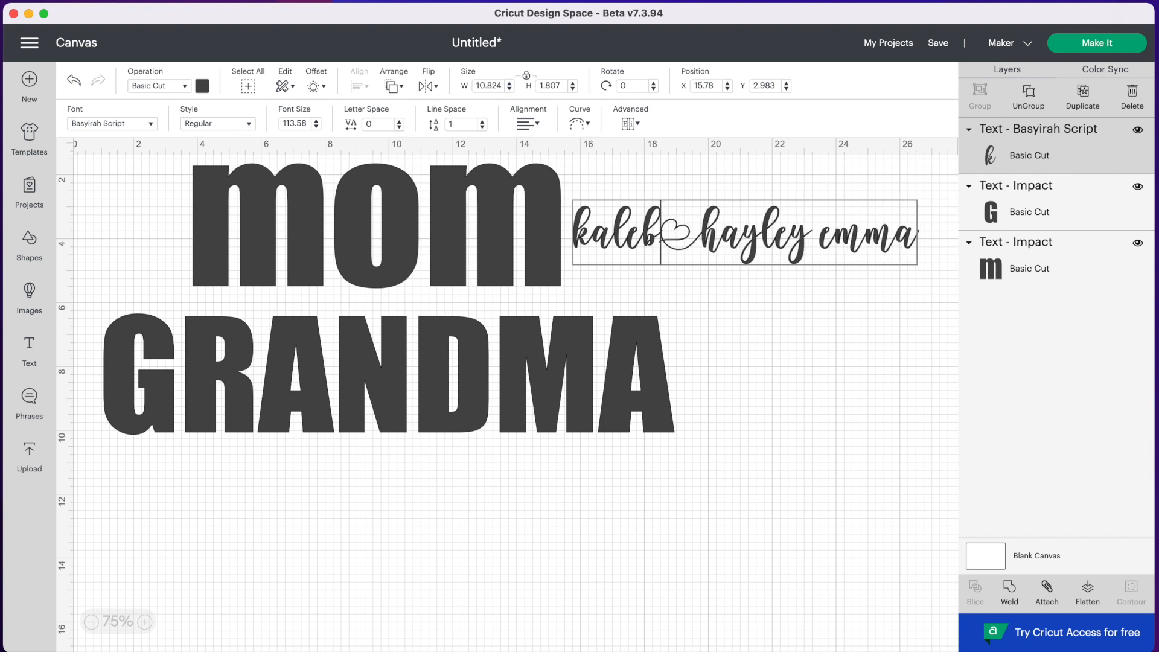
click(737, 306)
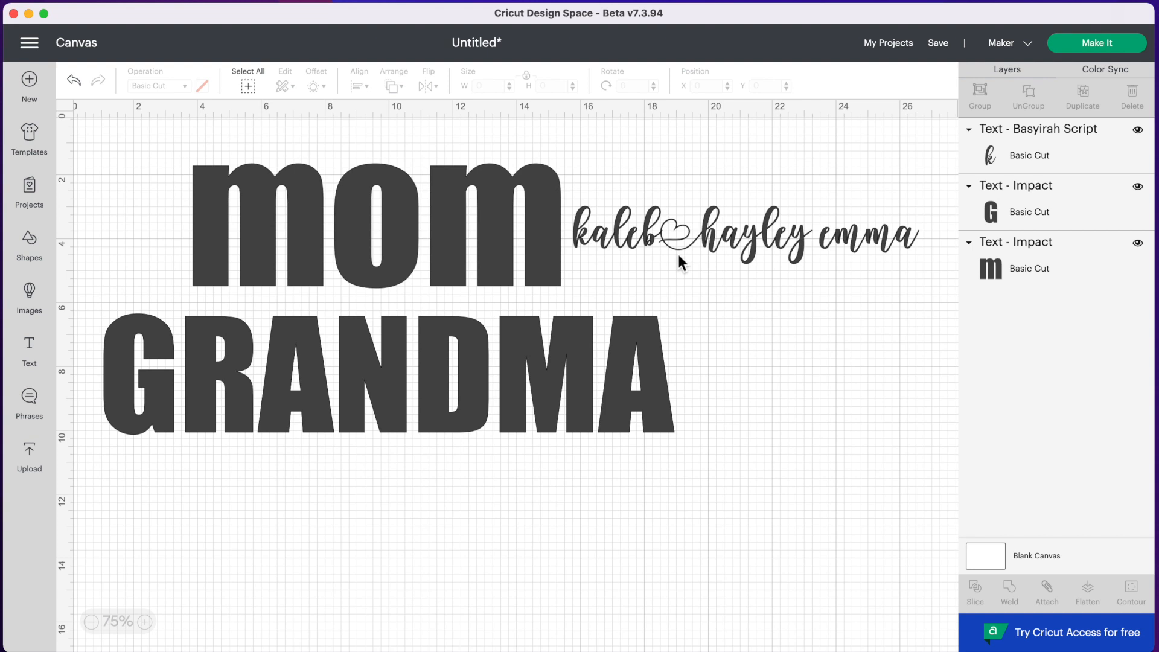
click(683, 238)
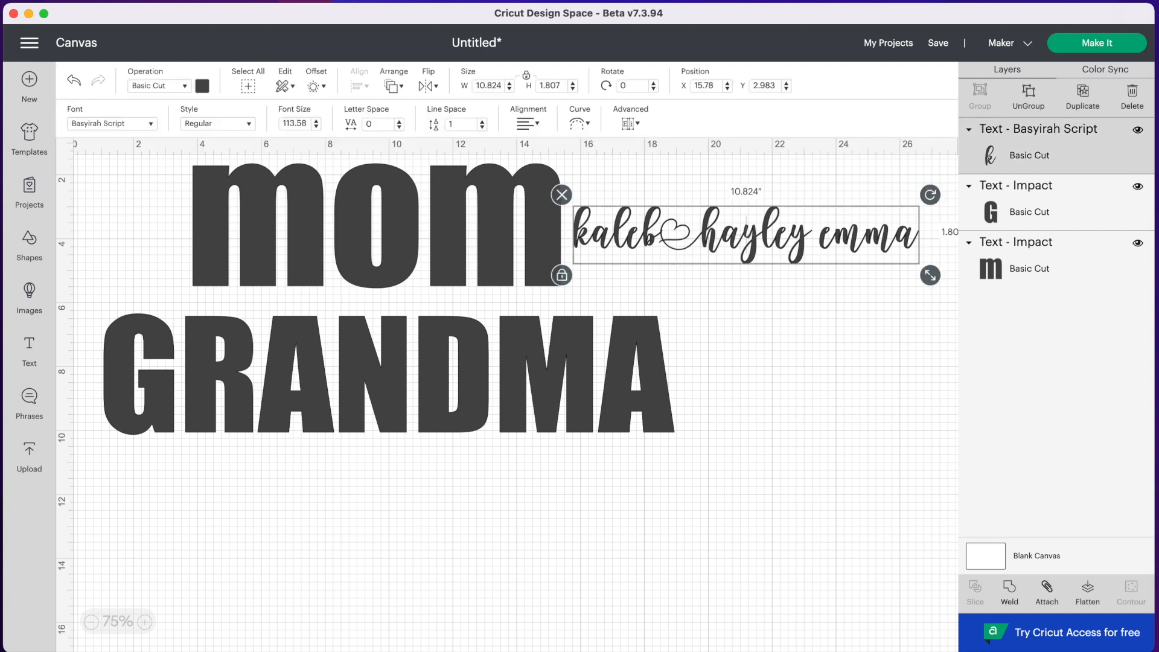
Step: Replace the first name's final b with Basyirah Script's trailing-heart b glyph and the second name's leading-heart h with a plain h
key(super+Tab)
scroll(680, 535, down, 10)
scroll(681, 535, down, 10)
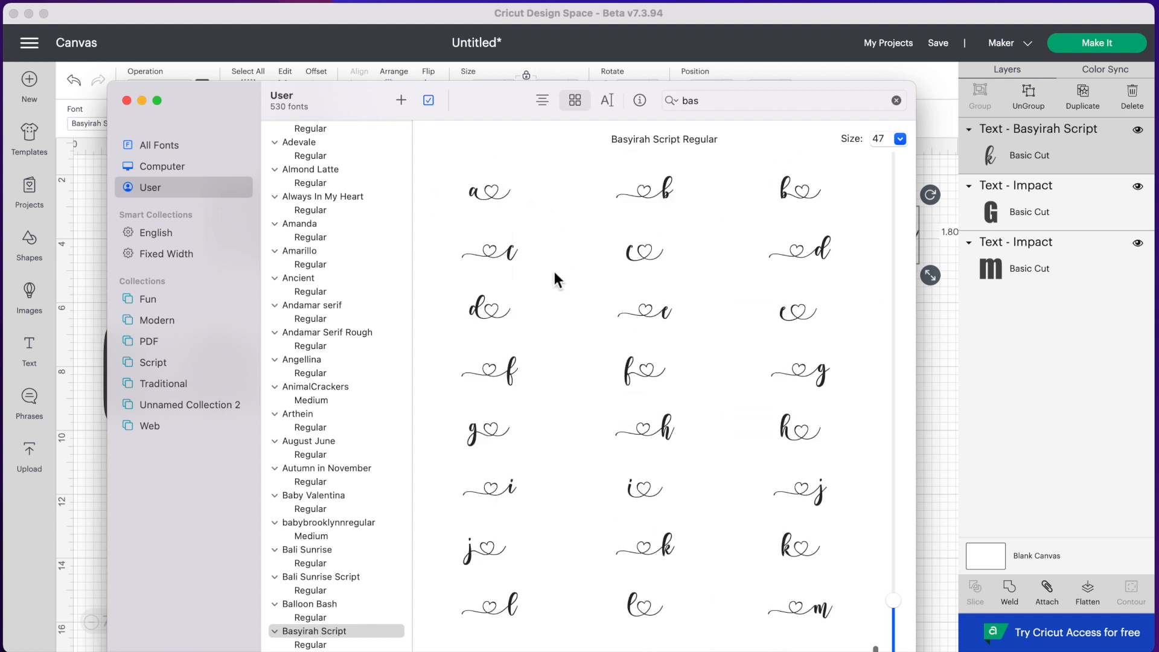
scroll(646, 353, down, 1)
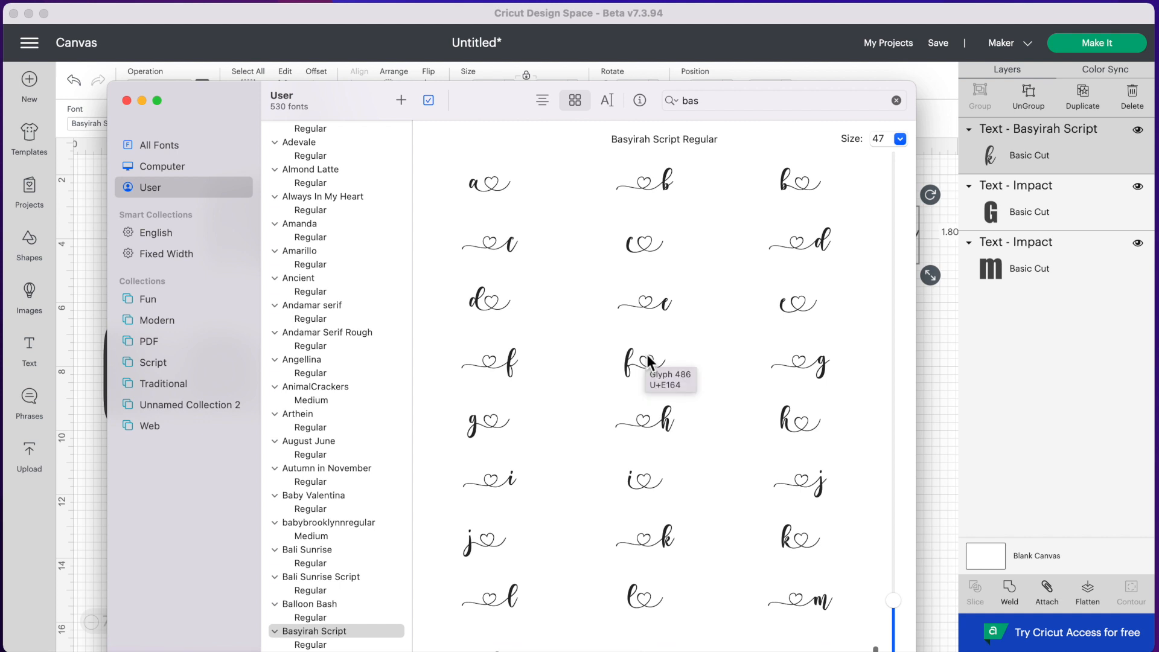
scroll(751, 245, up, 3)
click(802, 226)
key(super+c)
key(super+Tab)
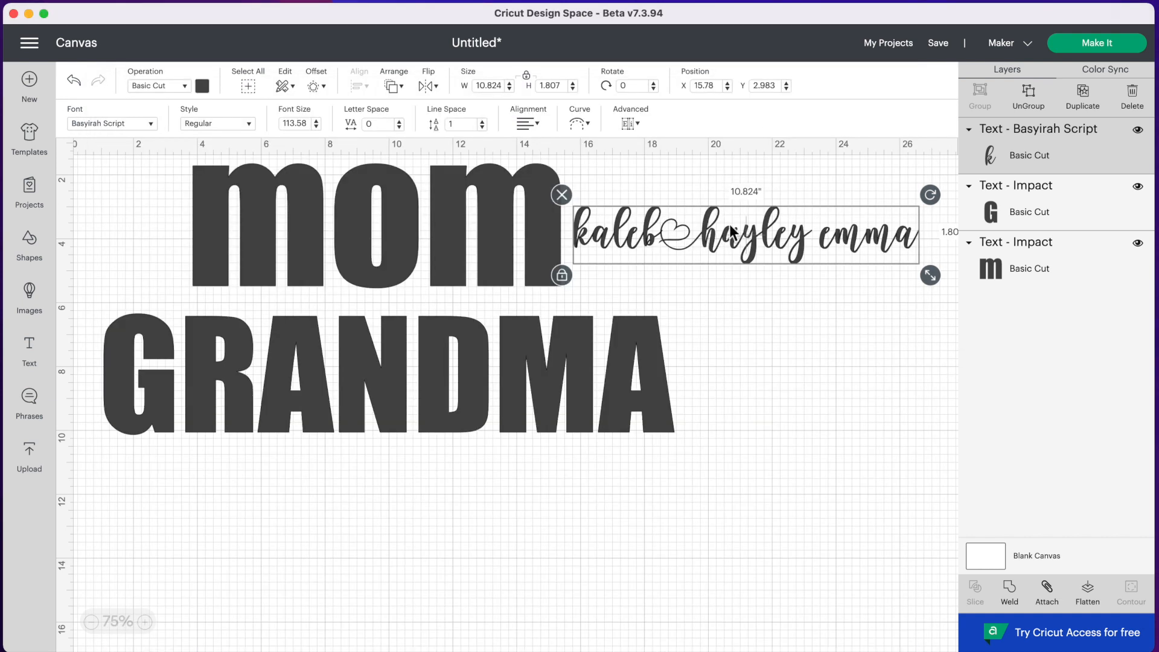
double_click(698, 235)
key(super+v)
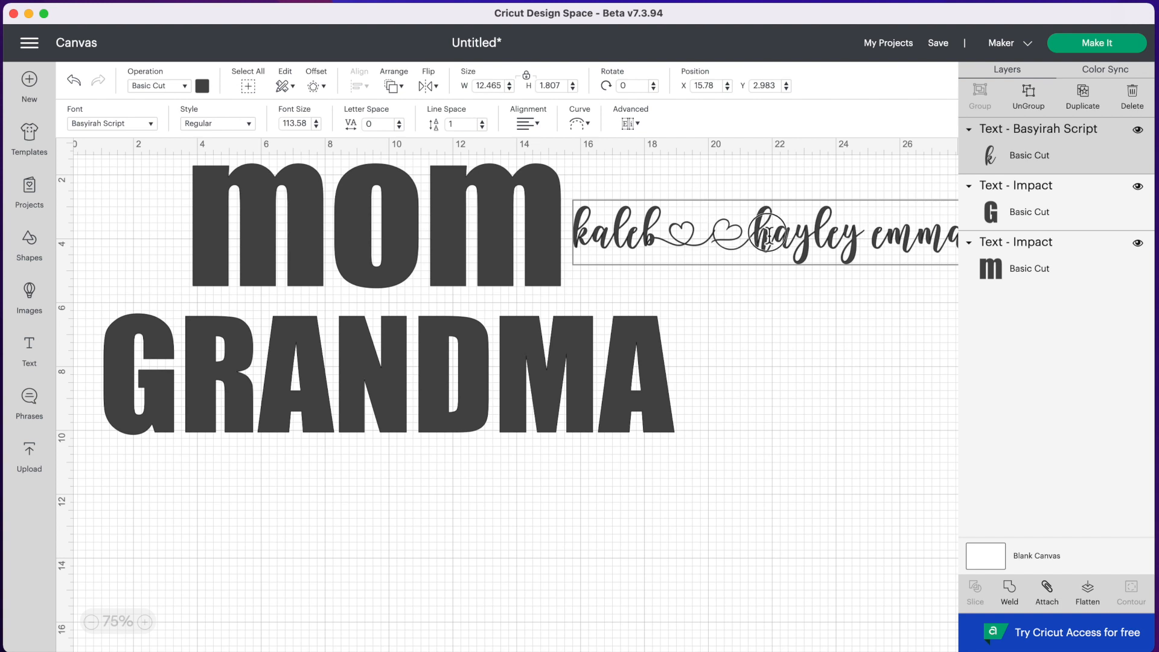
key(BackSpace)
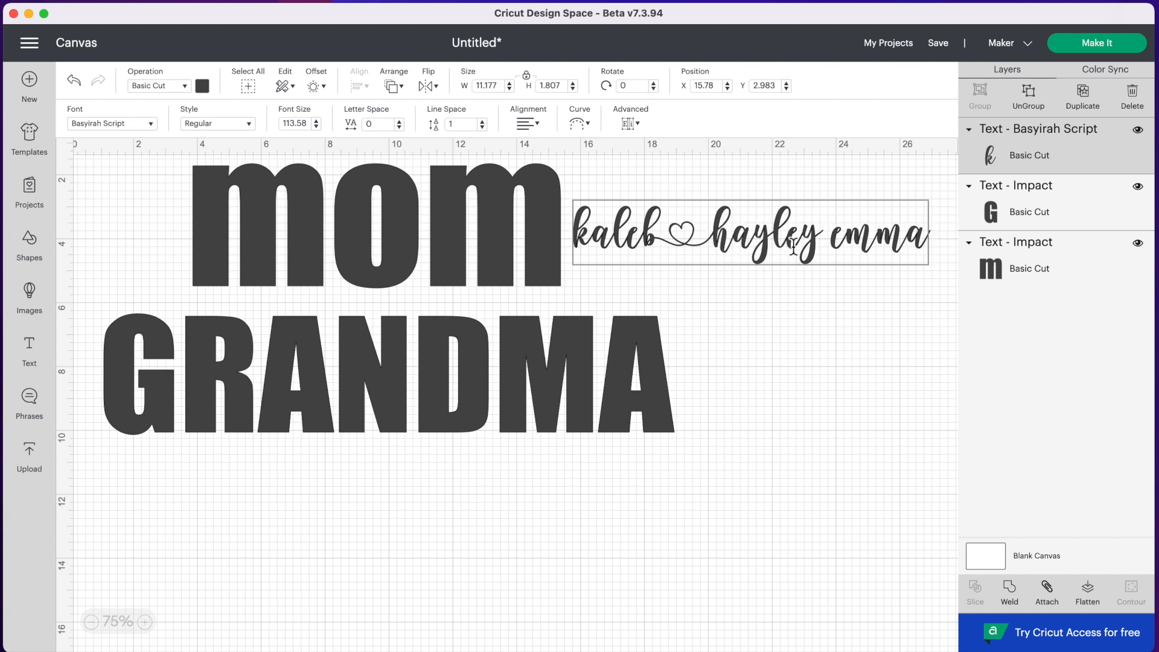
Step: Join the second and third names with Basyirah Script's trailing-heart y glyph and move the names line clear of "mom"
click(825, 239)
key(super+Tab)
key(super+Tab)
key(super+v)
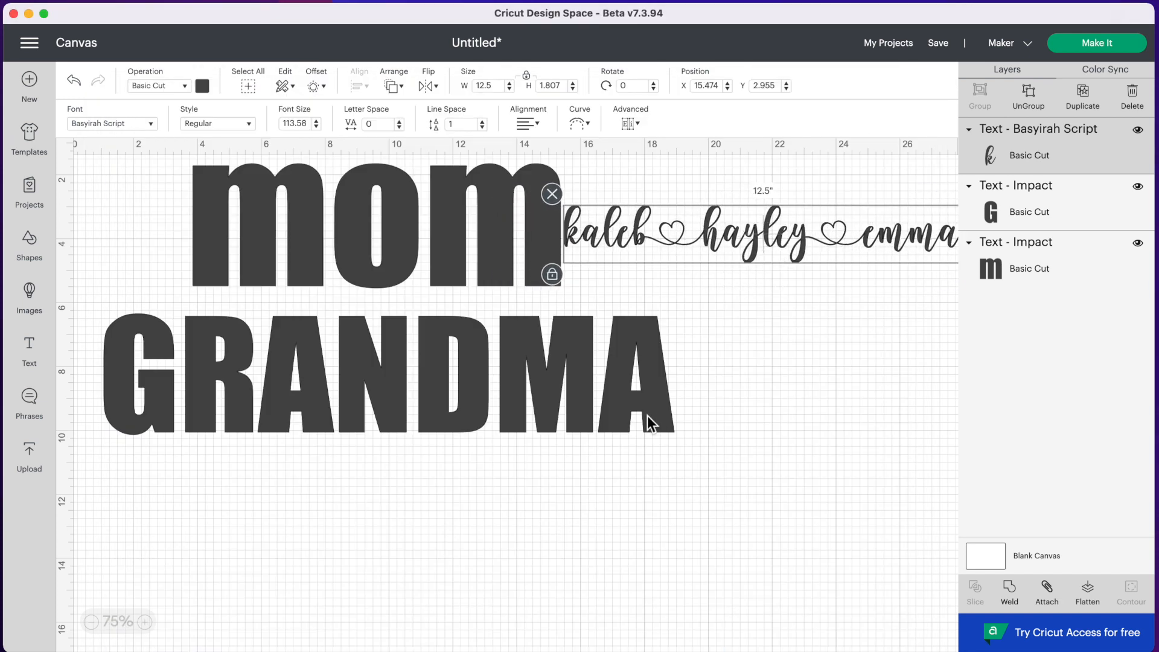
scroll(647, 414, right, 3)
drag(625, 243, 658, 247)
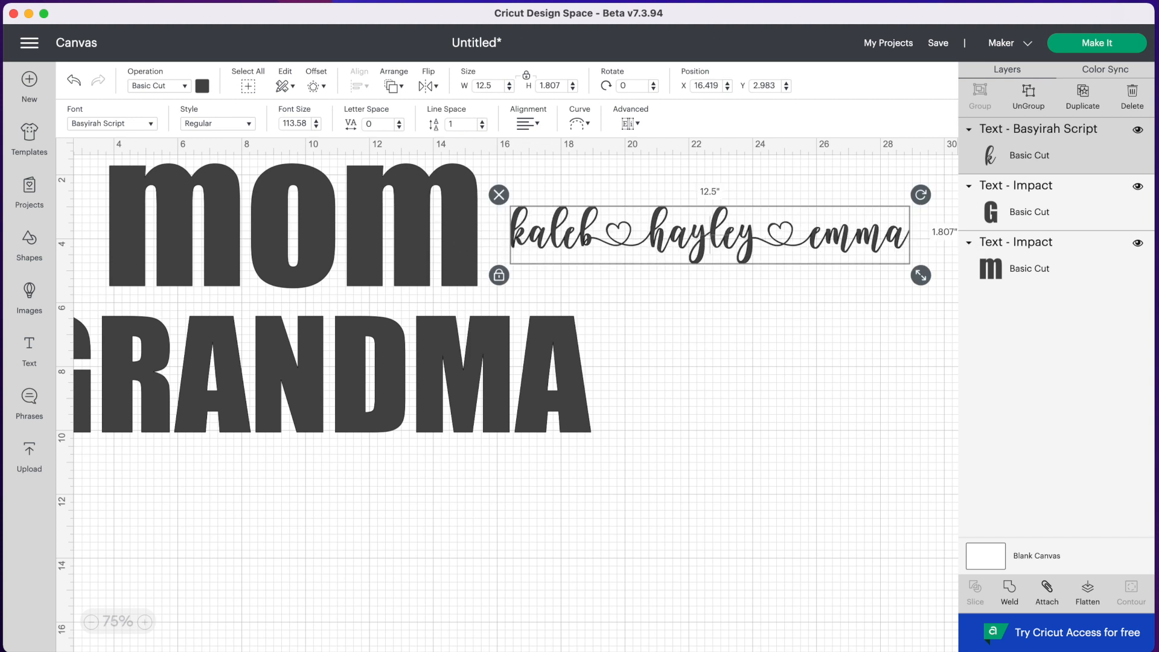
Step: Use Basyirah Script's swash glyphs to add a leading tail to the first name and a trailing tail to the last
key(super+Tab)
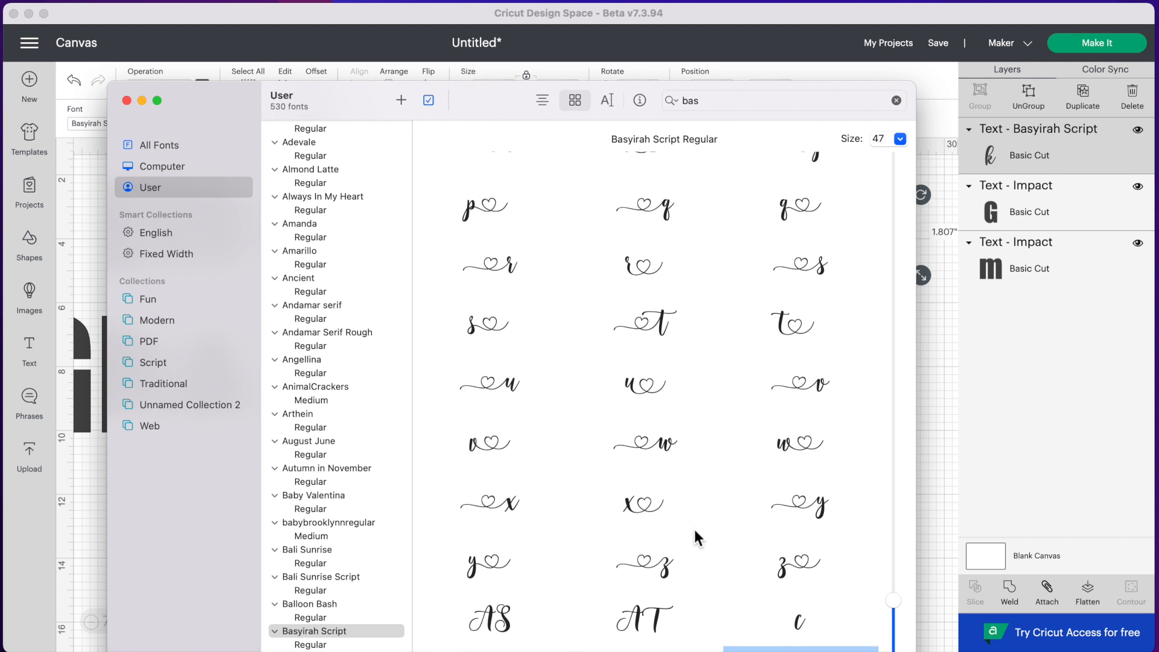
click(816, 298)
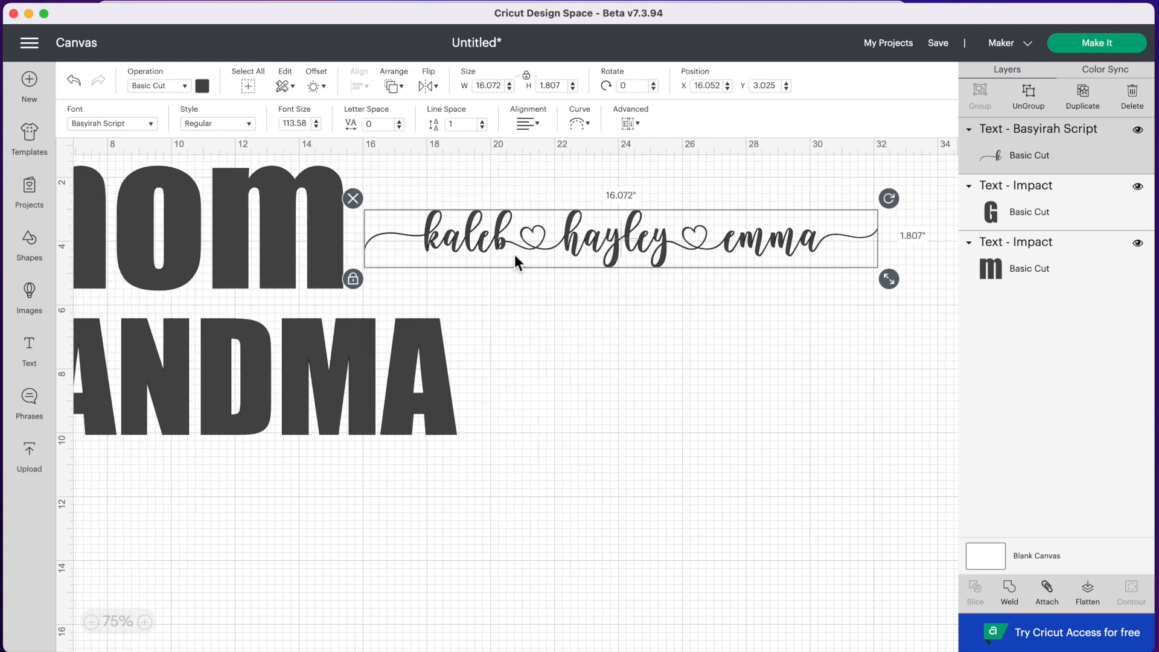
scroll(514, 254, left, 5)
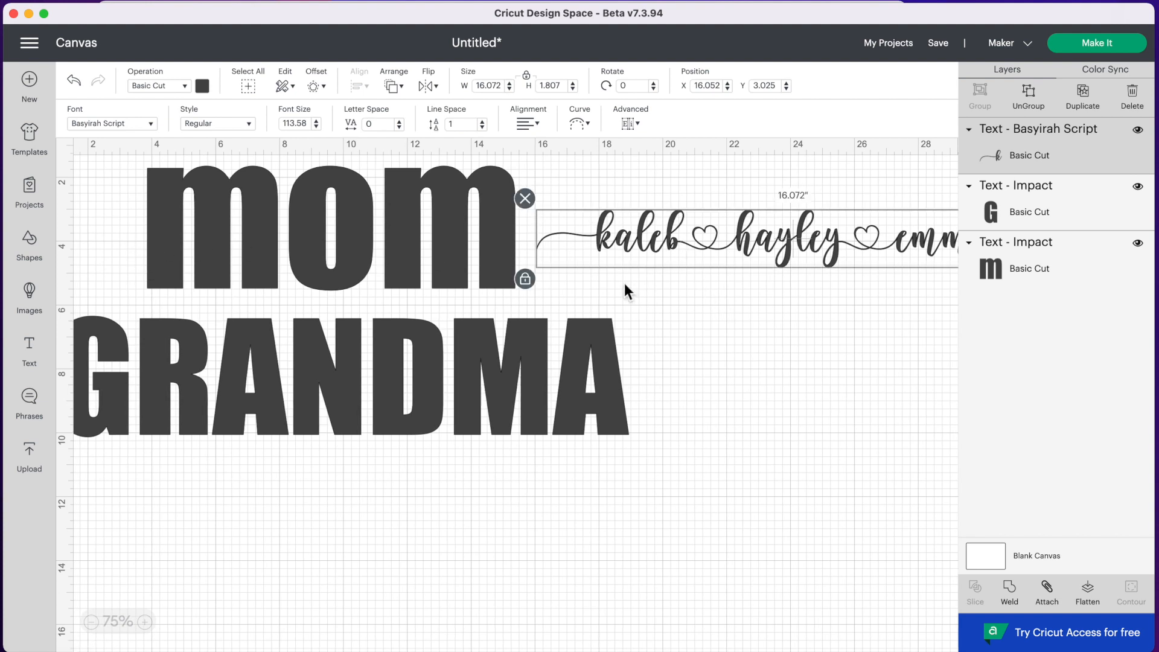
scroll(628, 420, left, 1)
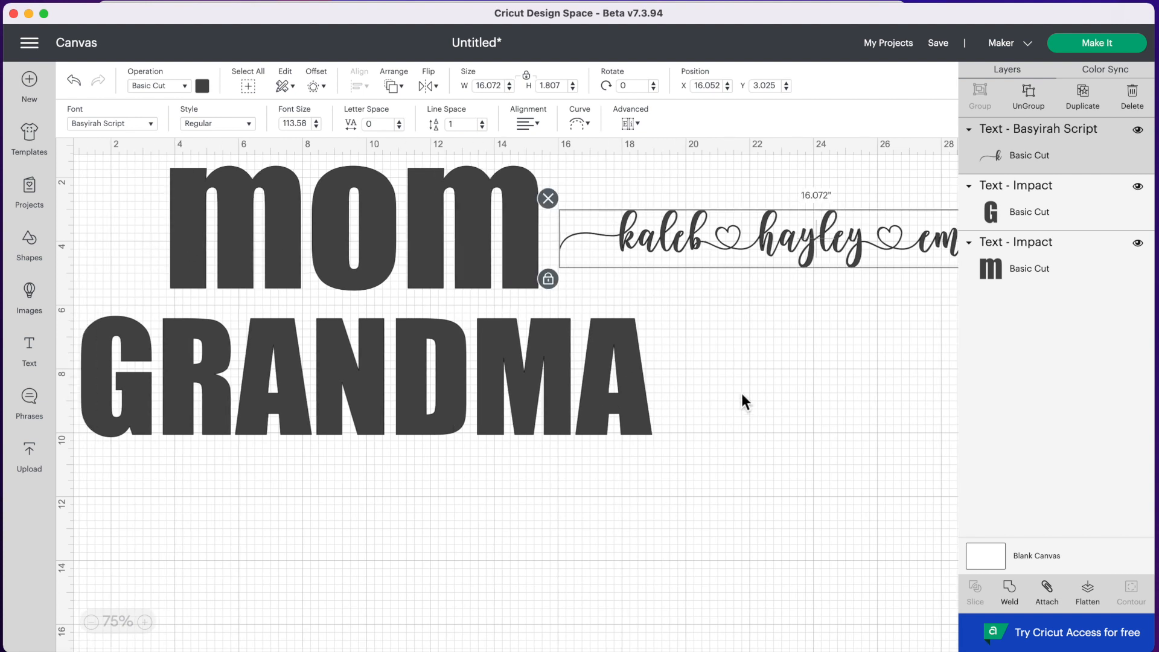
scroll(745, 371, left, 1)
scroll(746, 371, right, 5)
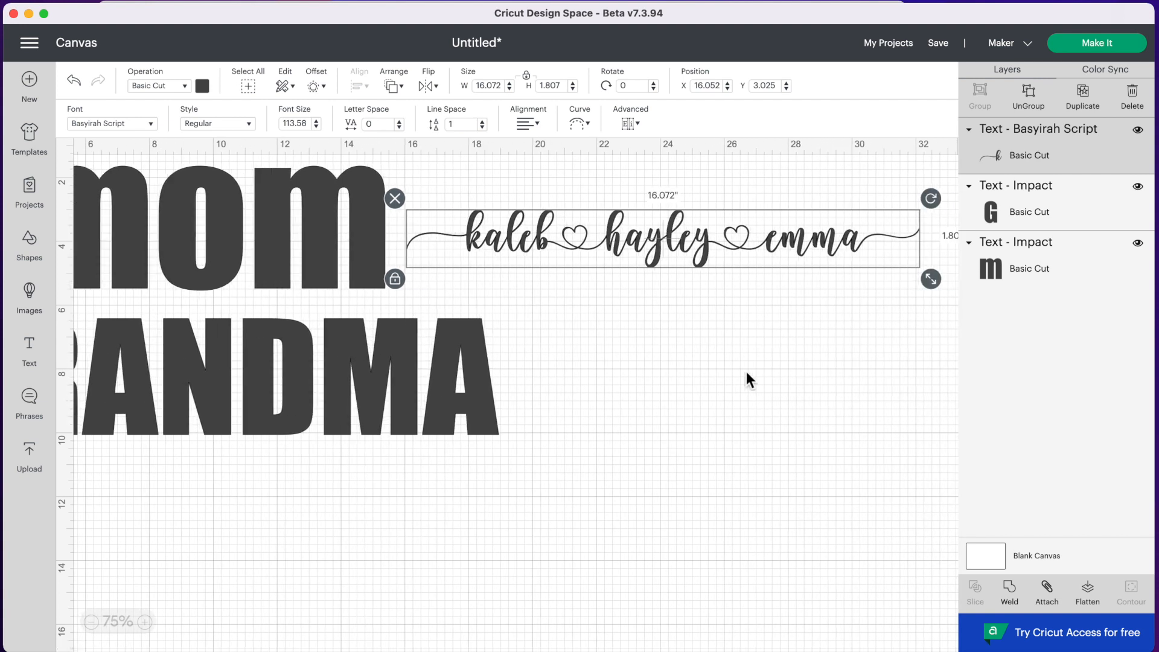
scroll(746, 371, left, 2)
scroll(745, 371, left, 5)
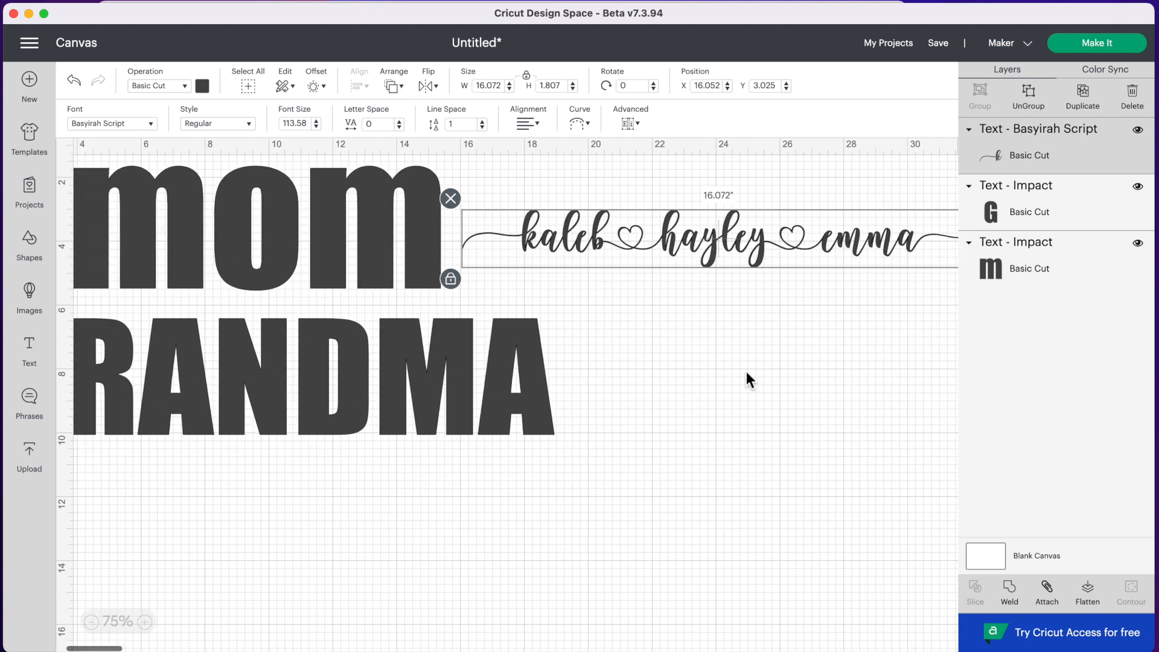
Step: Add a new text object in the I Love Glitter font and place it below "GRANDMA"
click(39, 356)
click(194, 440)
click(31, 356)
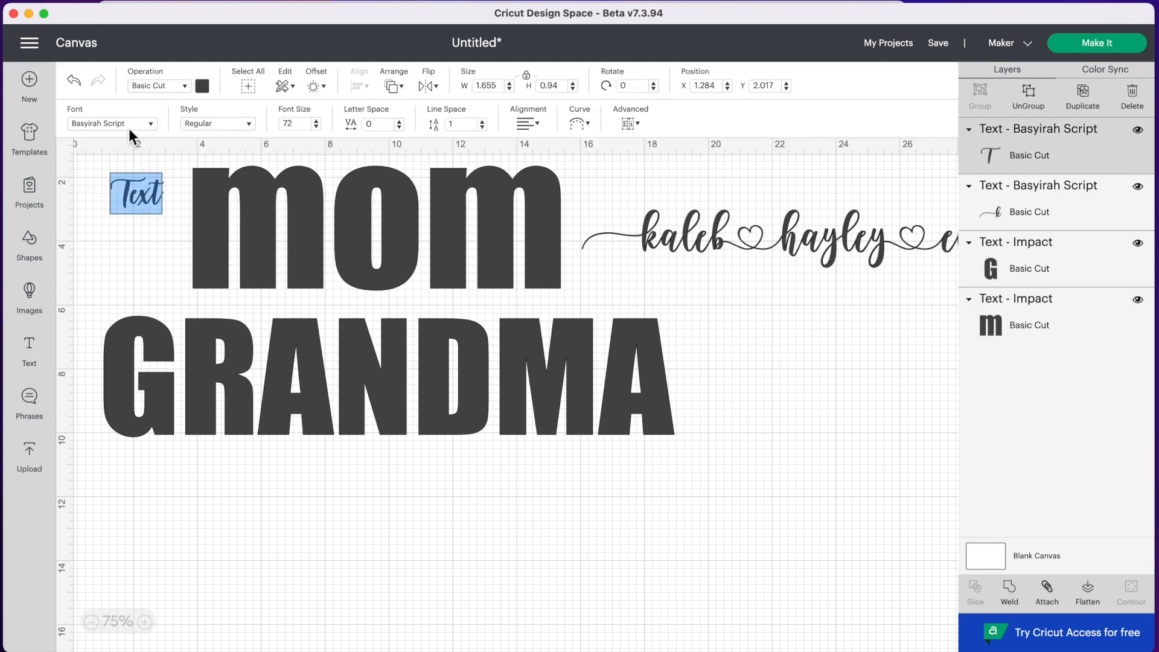
click(146, 127)
click(505, 89)
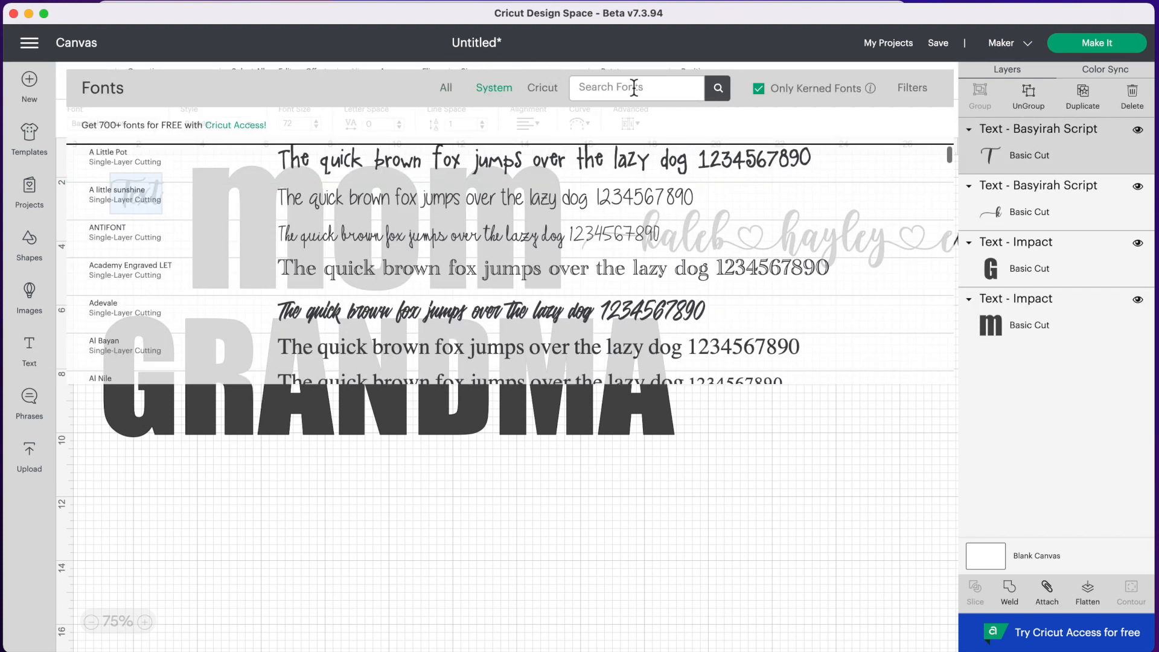
click(630, 88)
text(i love glitter)
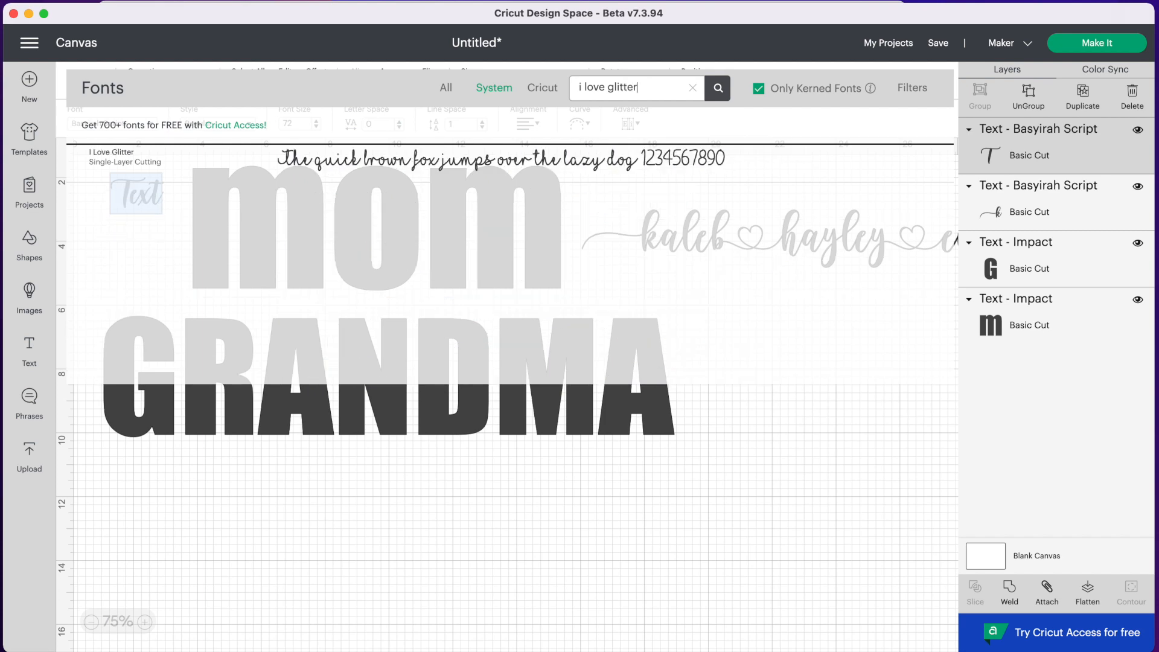
click(543, 160)
drag(149, 202, 267, 498)
Step: Replace the placeholder text with a leading swash, the four children's names joined by heart glyphs, and a closing swash
double_click(283, 489)
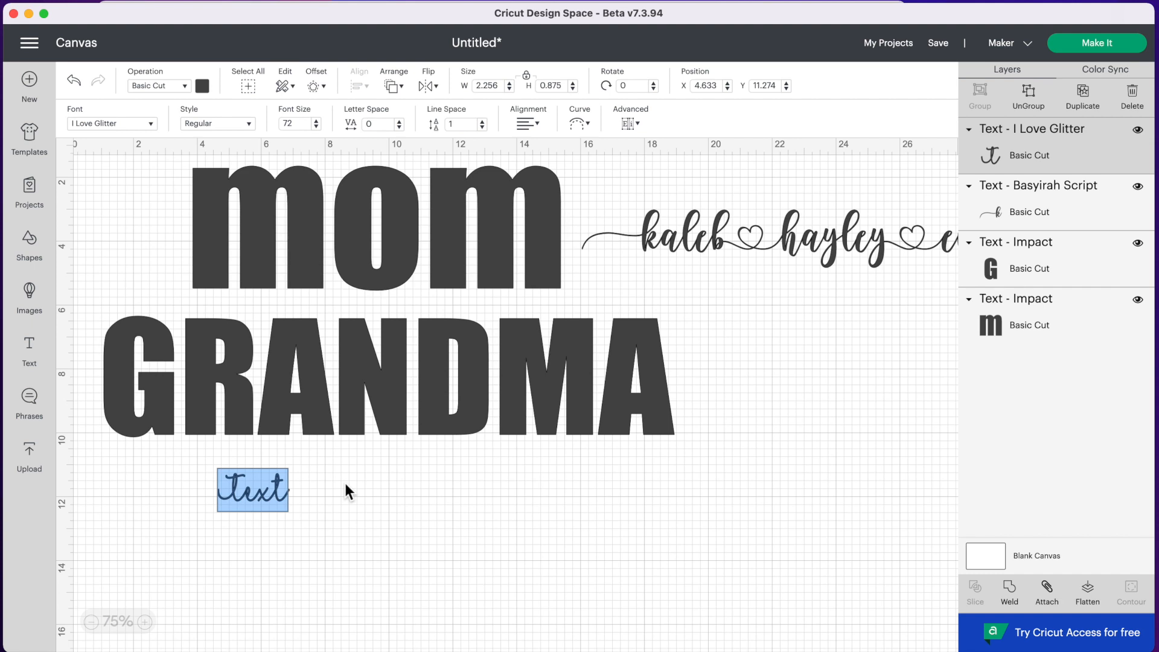
text(~)
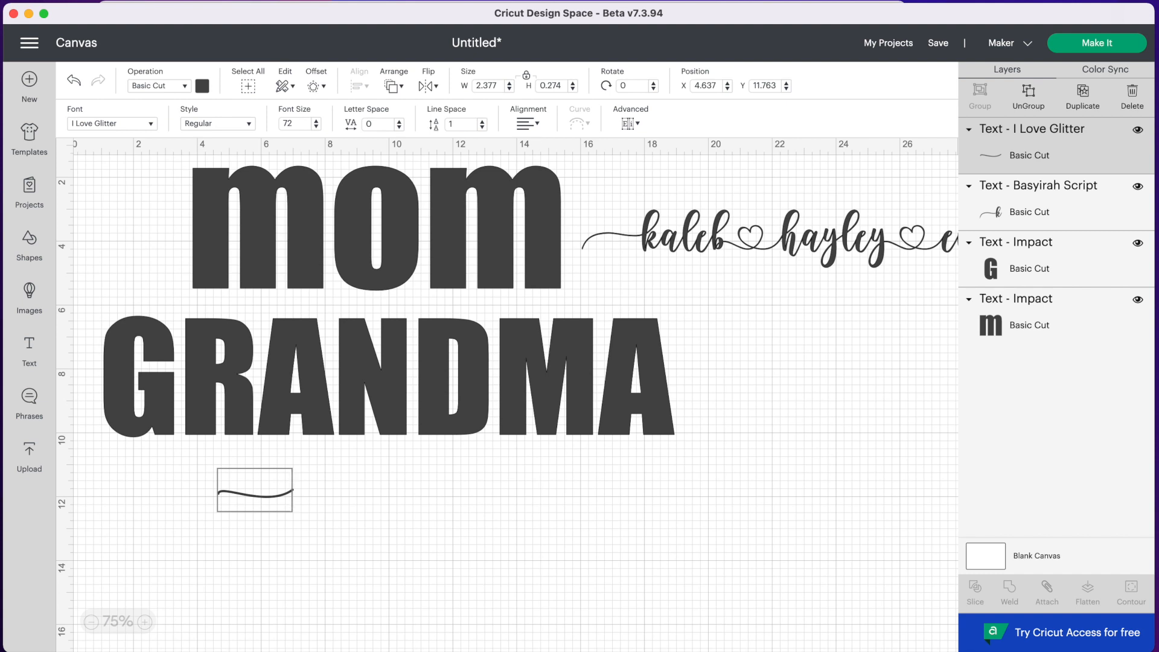
text(kaleb)
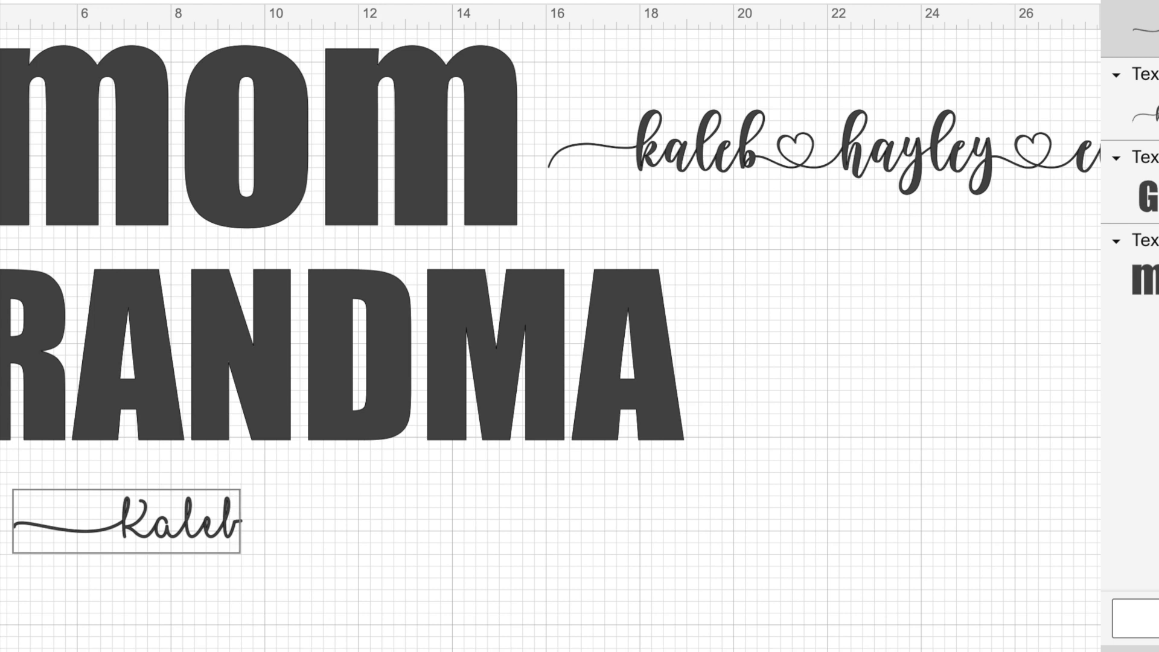
key(ctrl+v)
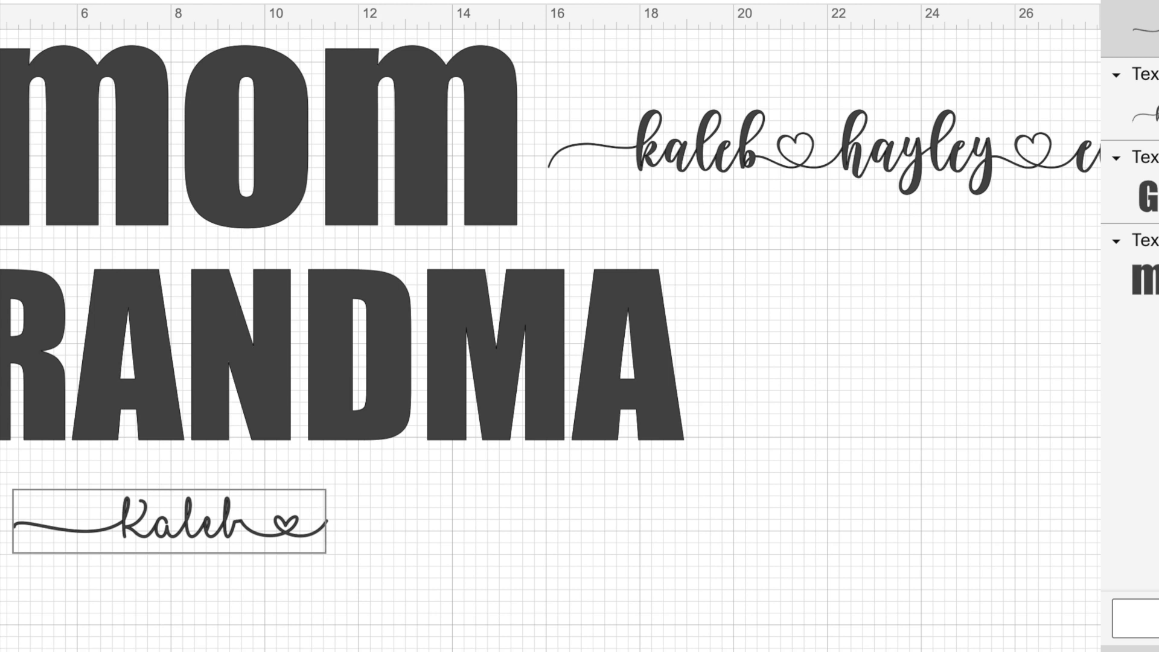
text(Hayley)
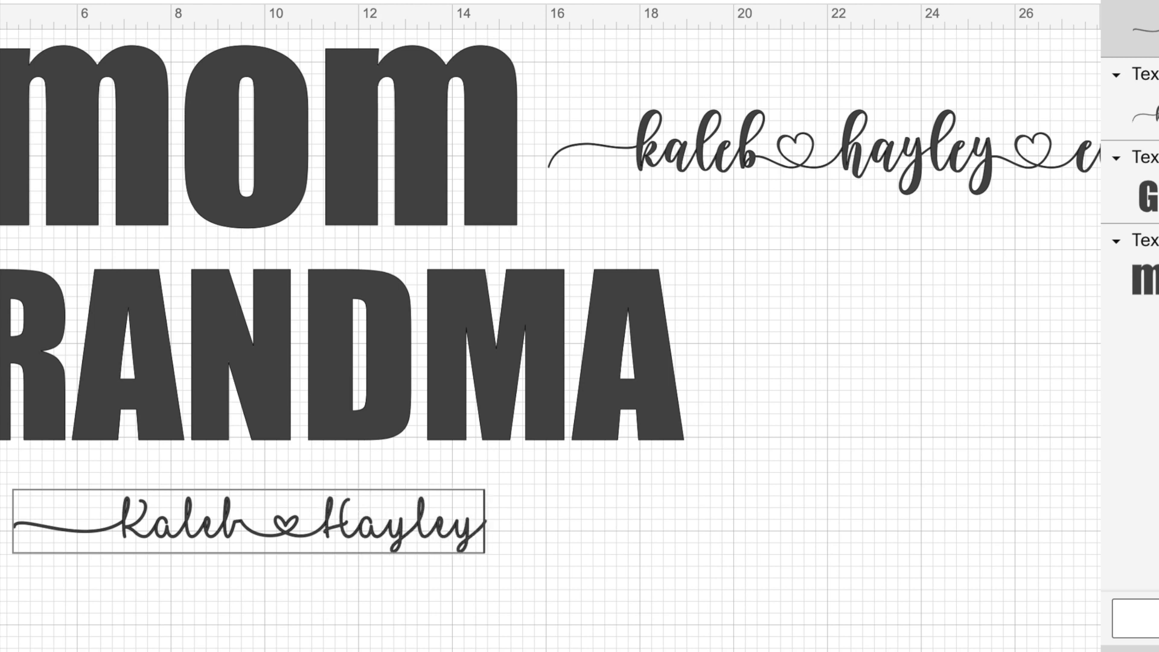
key(ctrl+v)
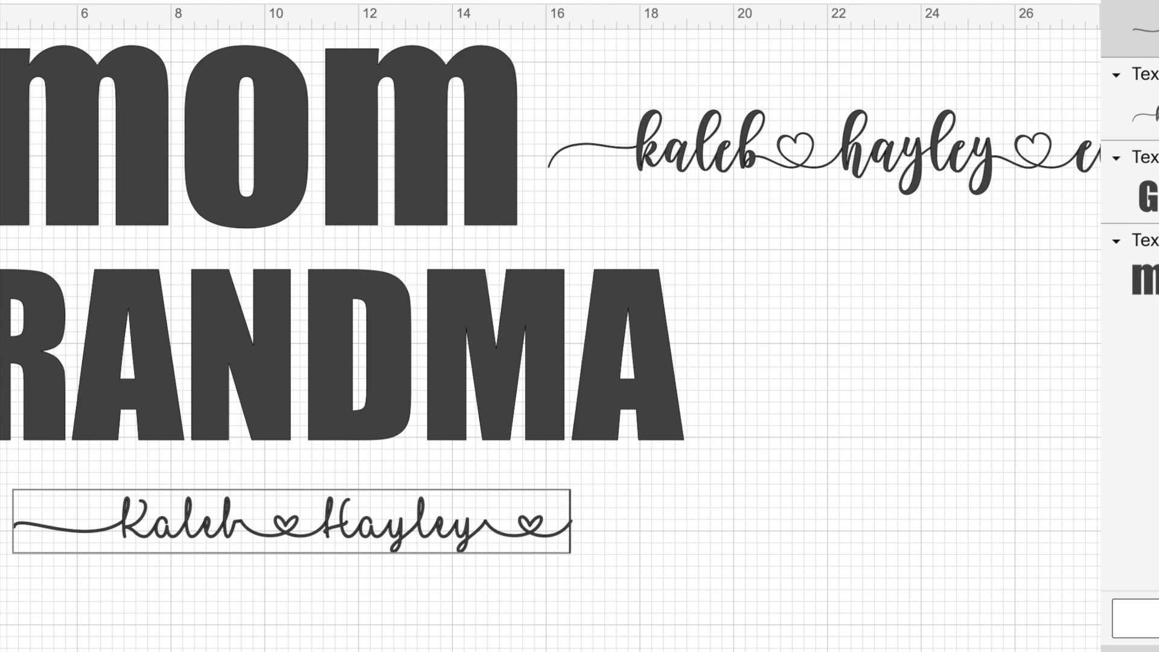
text(Emma)
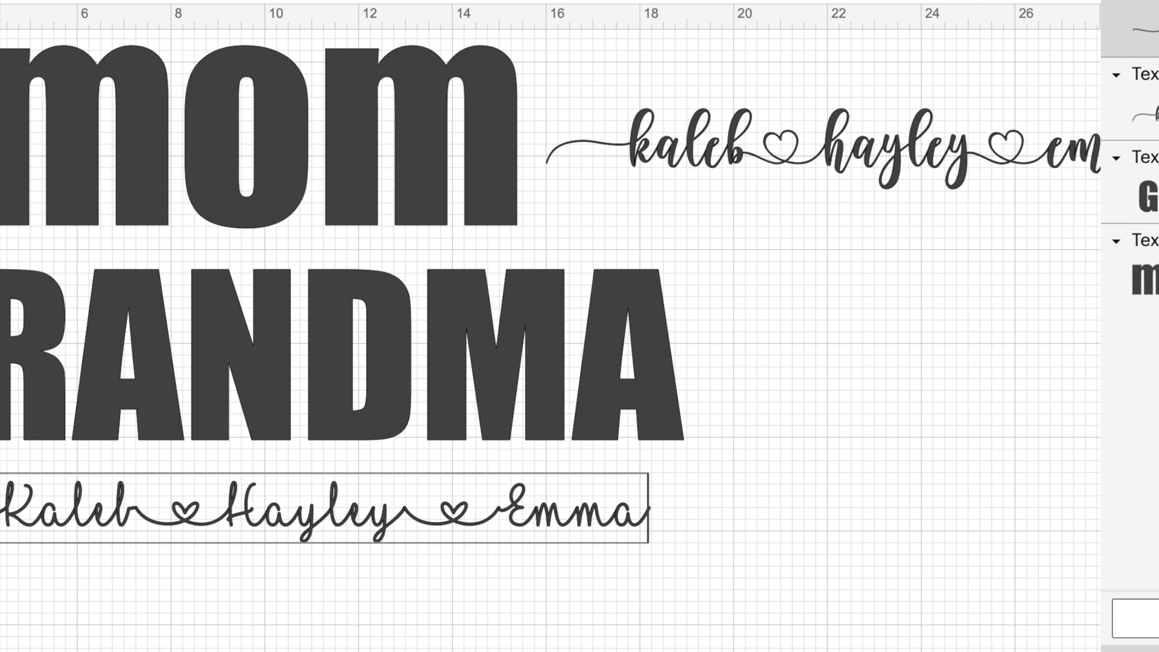
key(ctrl+v)
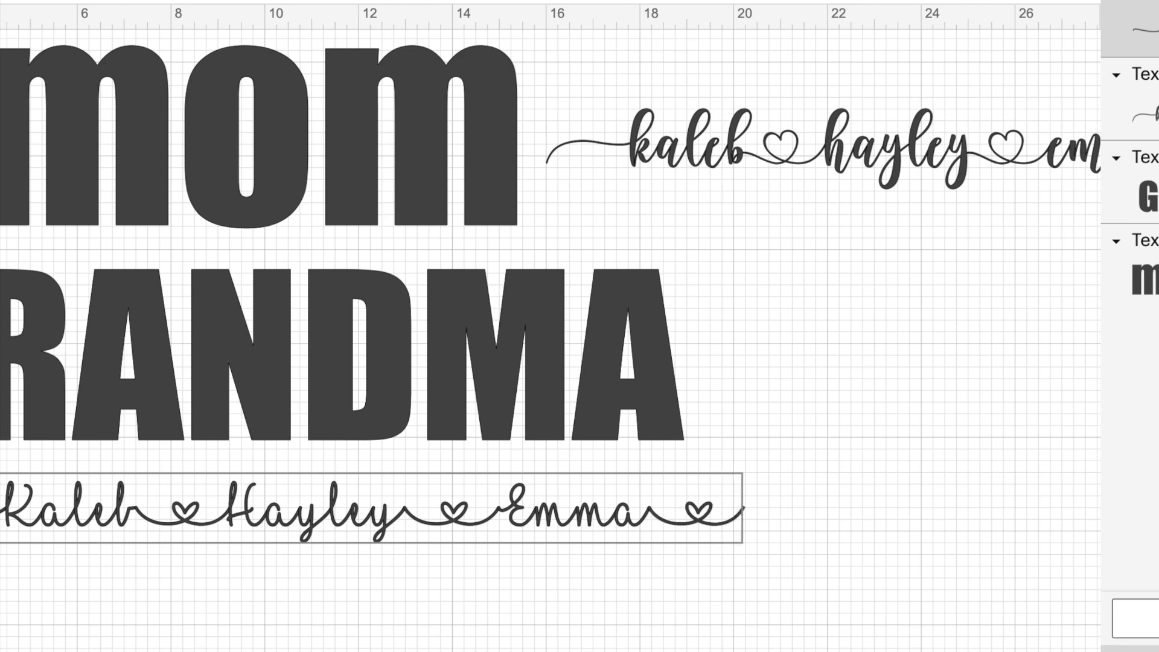
text(Liam)
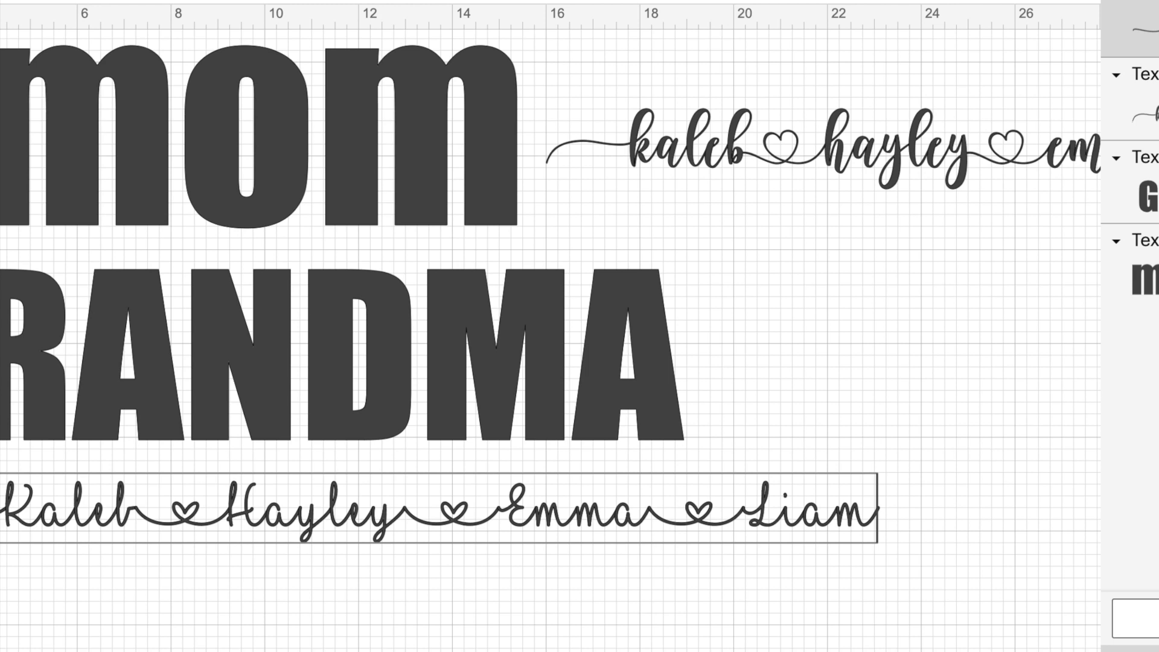
key(ctrl+v)
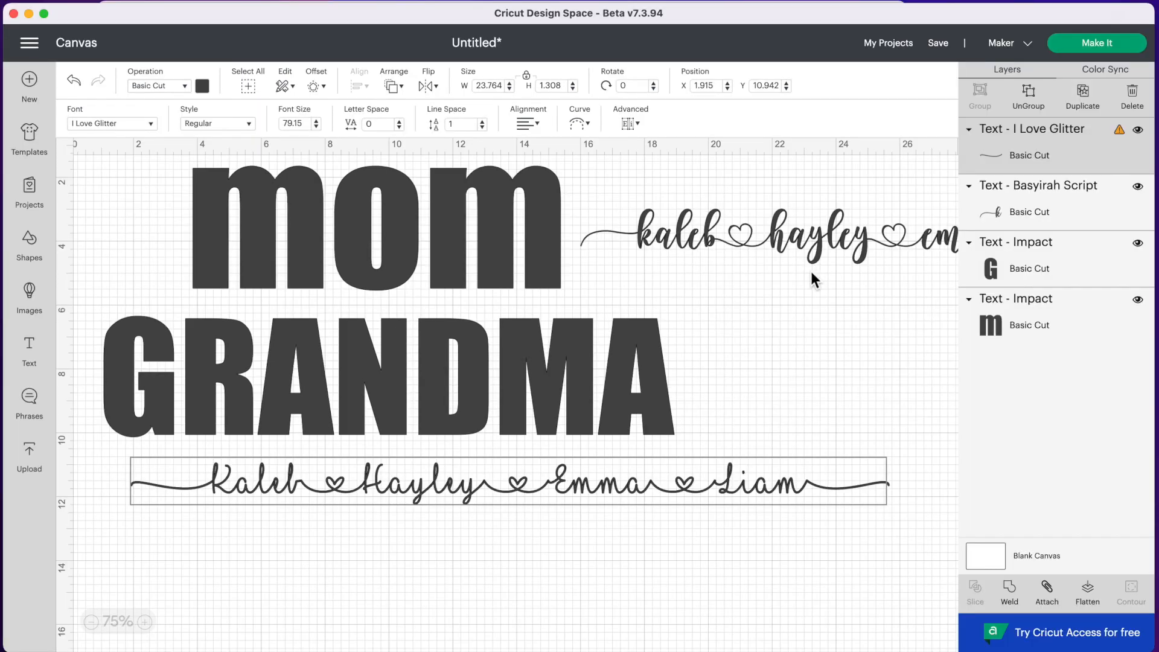
Step: Place the Basyirah Script names line across the middle of "mom" and resize it to about 15.87 inches wide
click(953, 273)
click(926, 246)
drag(789, 249, 445, 234)
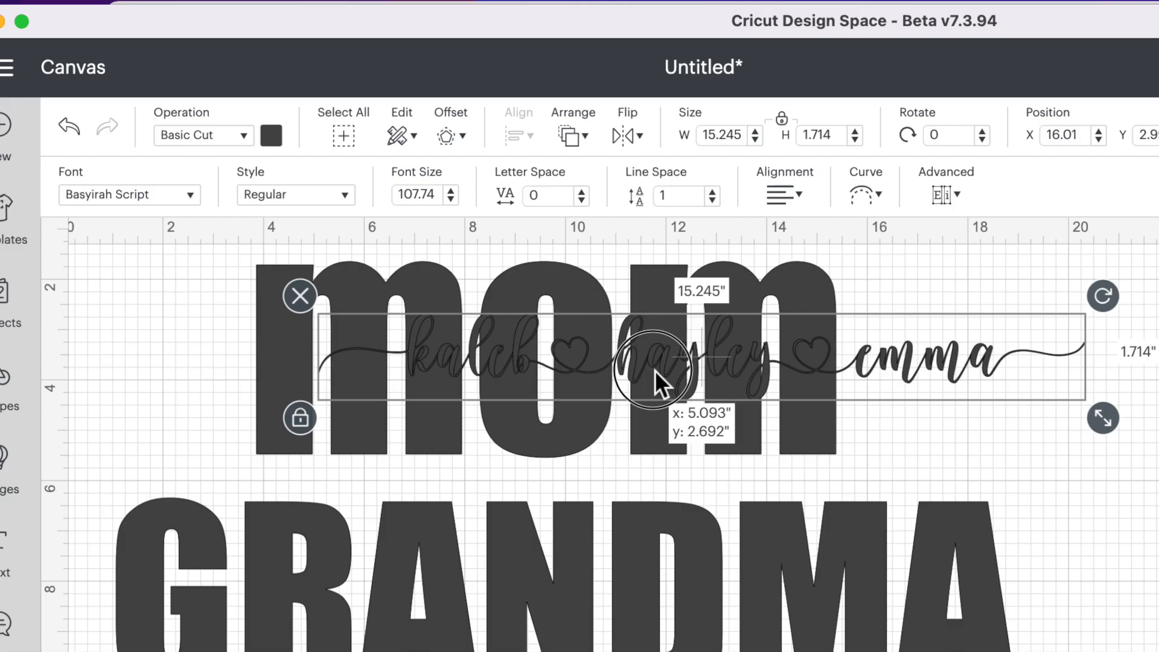
drag(654, 370, 490, 371)
drag(945, 415, 821, 386)
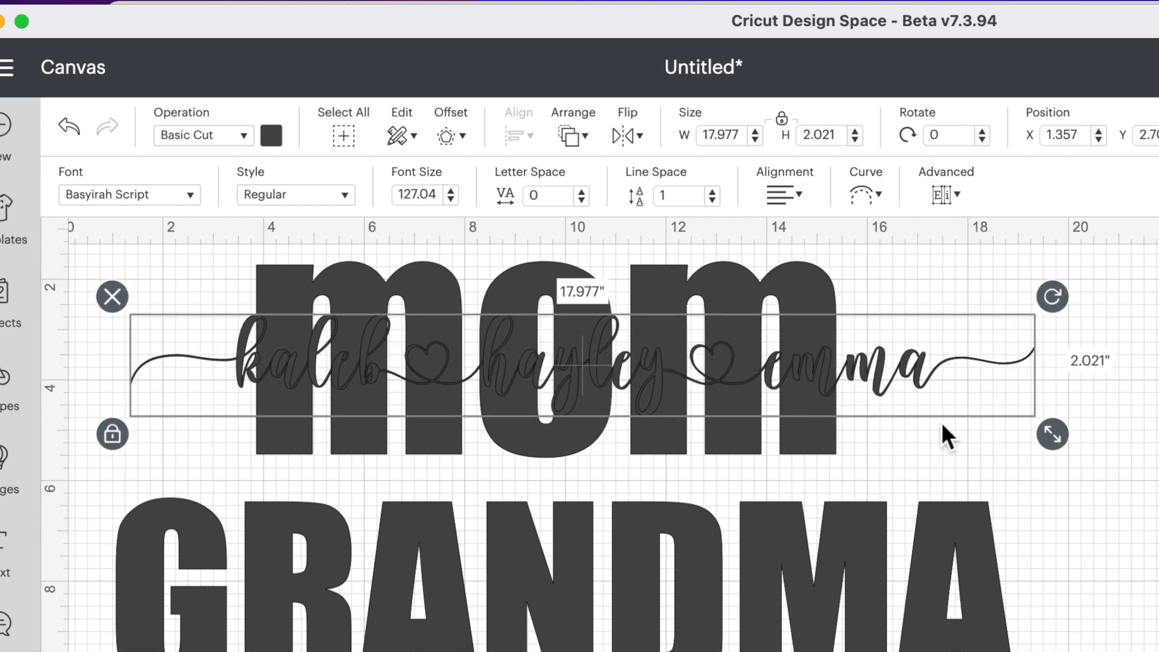
drag(1048, 436, 976, 432)
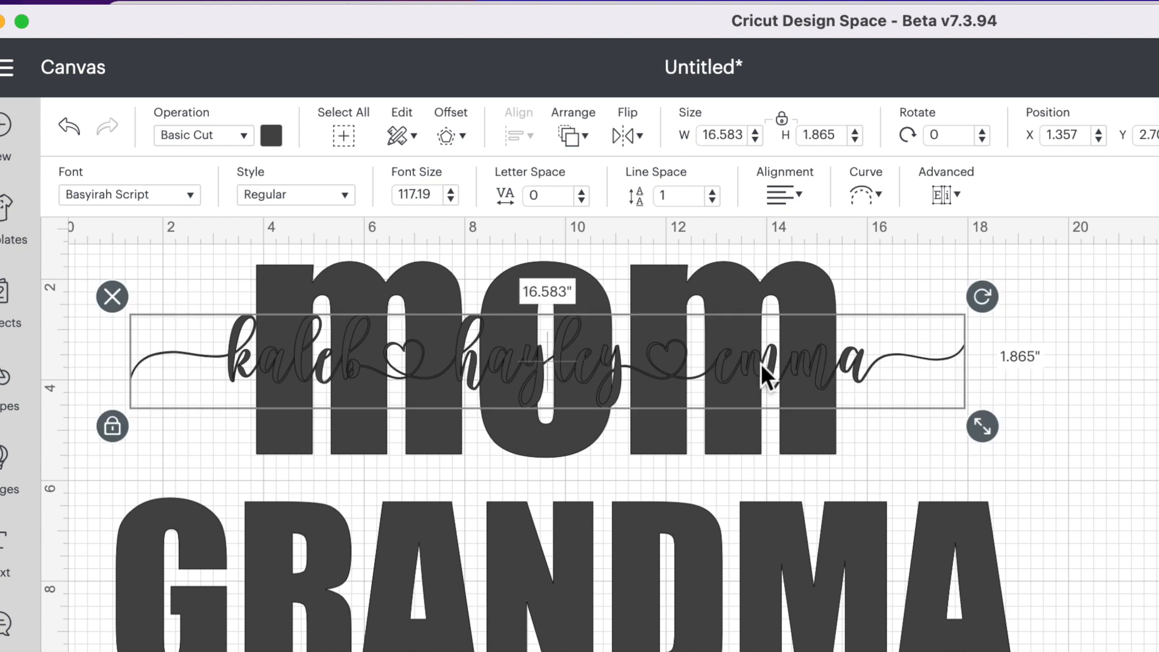
drag(281, 356, 305, 367)
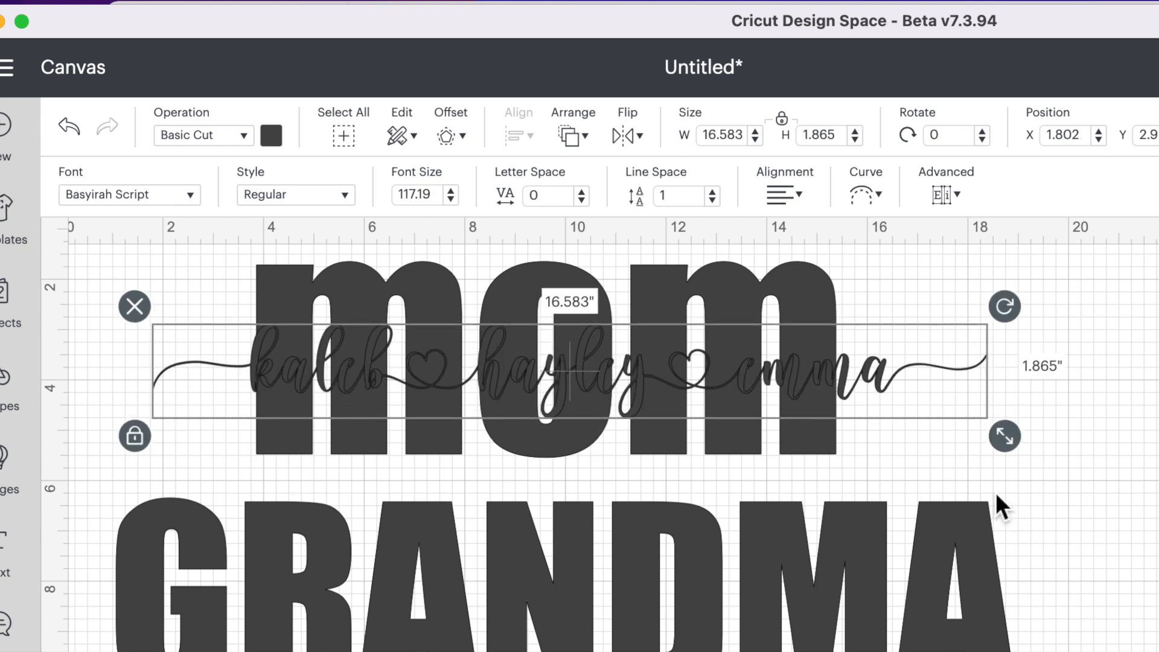
drag(1011, 443, 975, 433)
drag(898, 389, 892, 371)
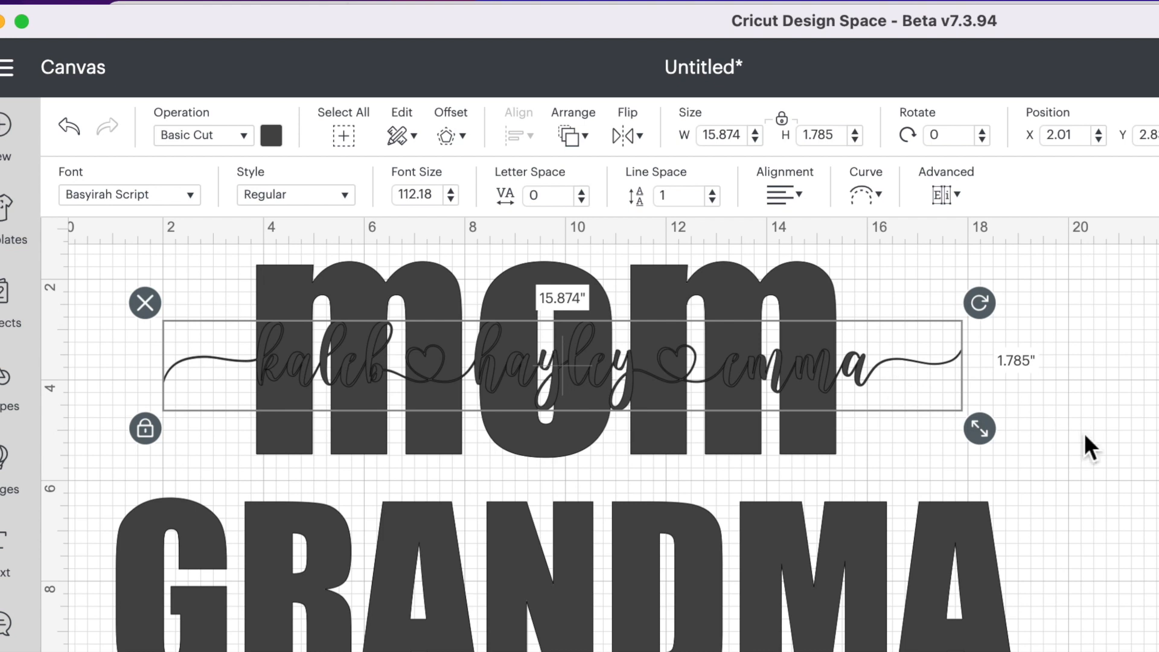
Step: Recolour the names line over "mom" purple and deselect it
click(281, 139)
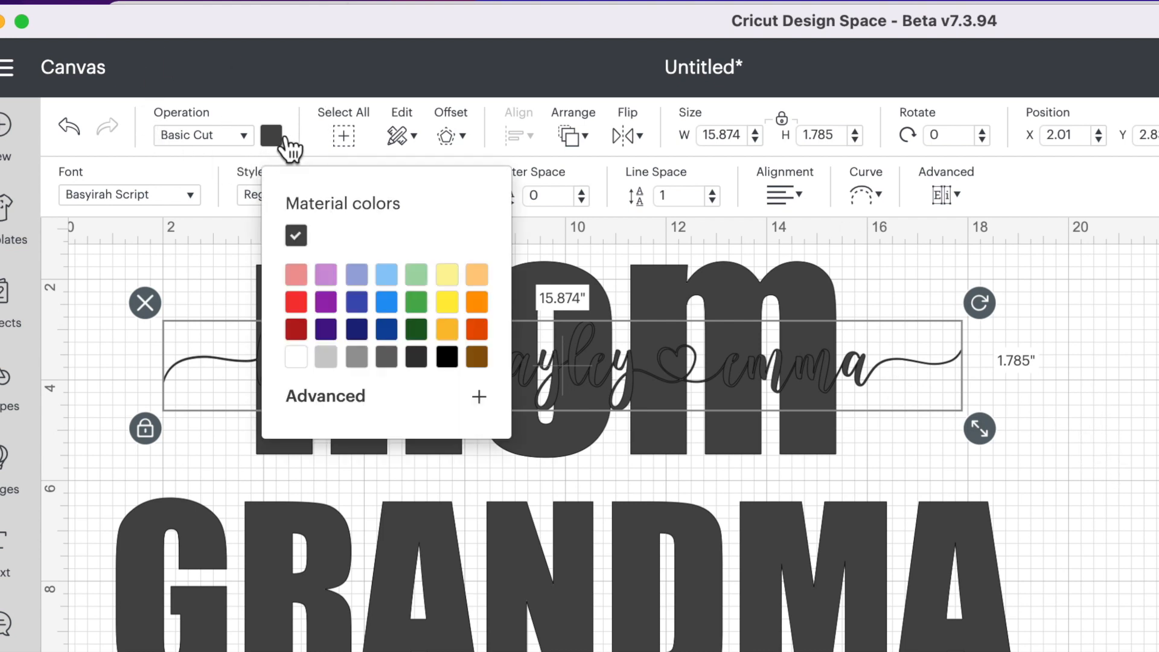
click(327, 307)
click(1026, 362)
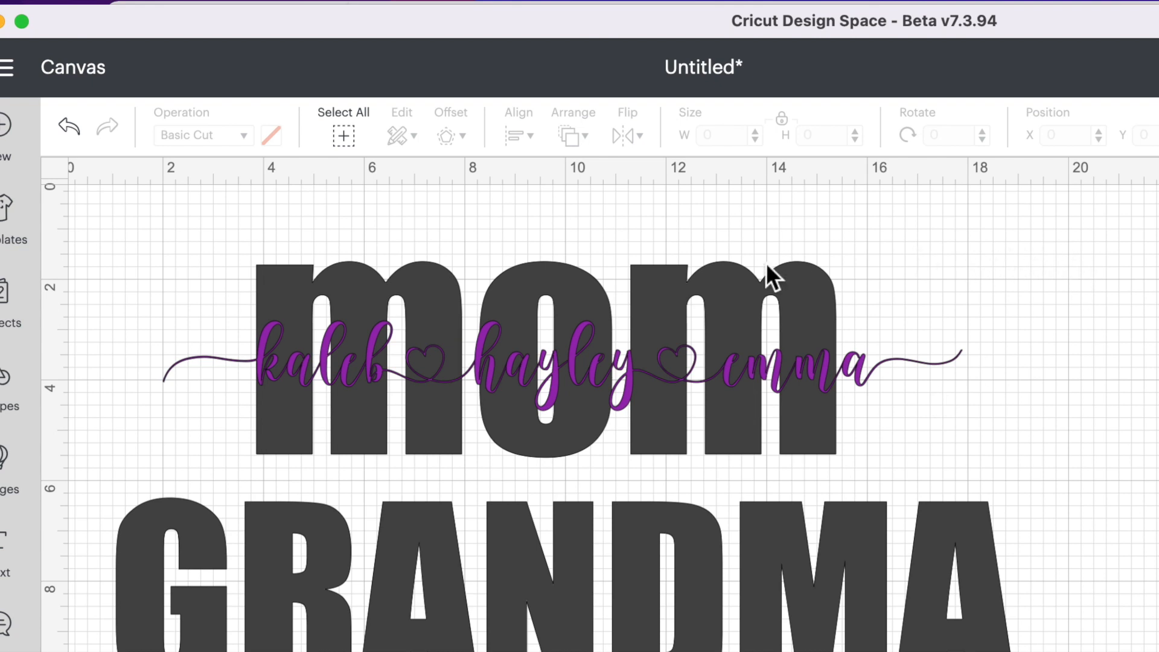
Step: Centre "mom" and its purple names line horizontally on each other and deselect them
drag(905, 247, 750, 396)
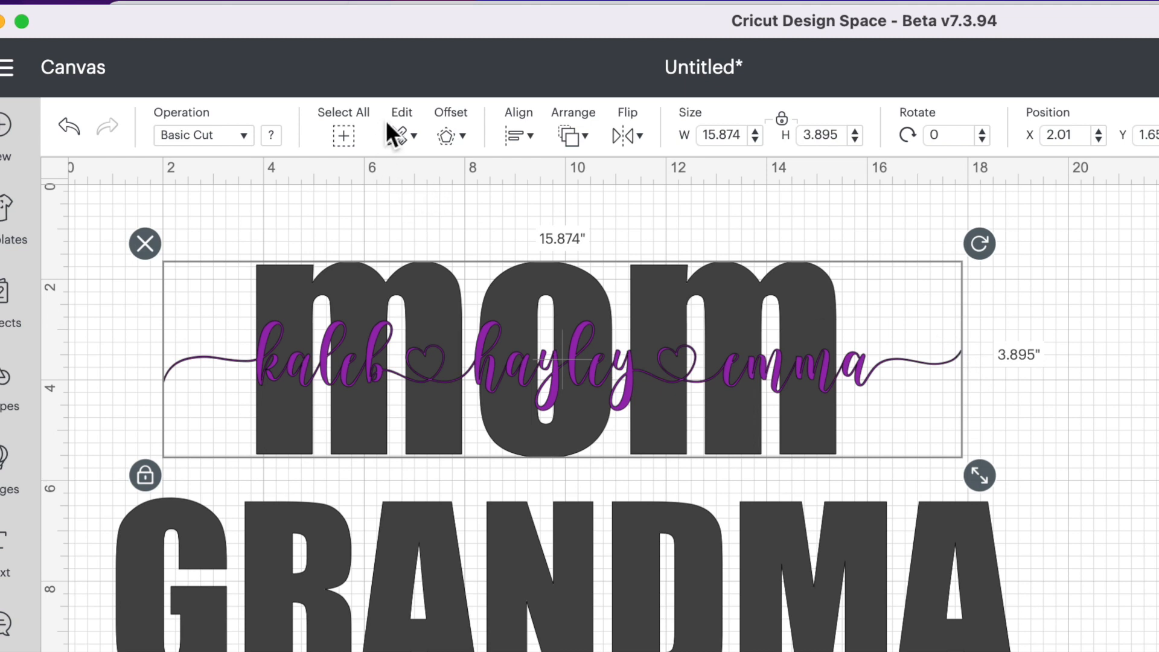
click(525, 136)
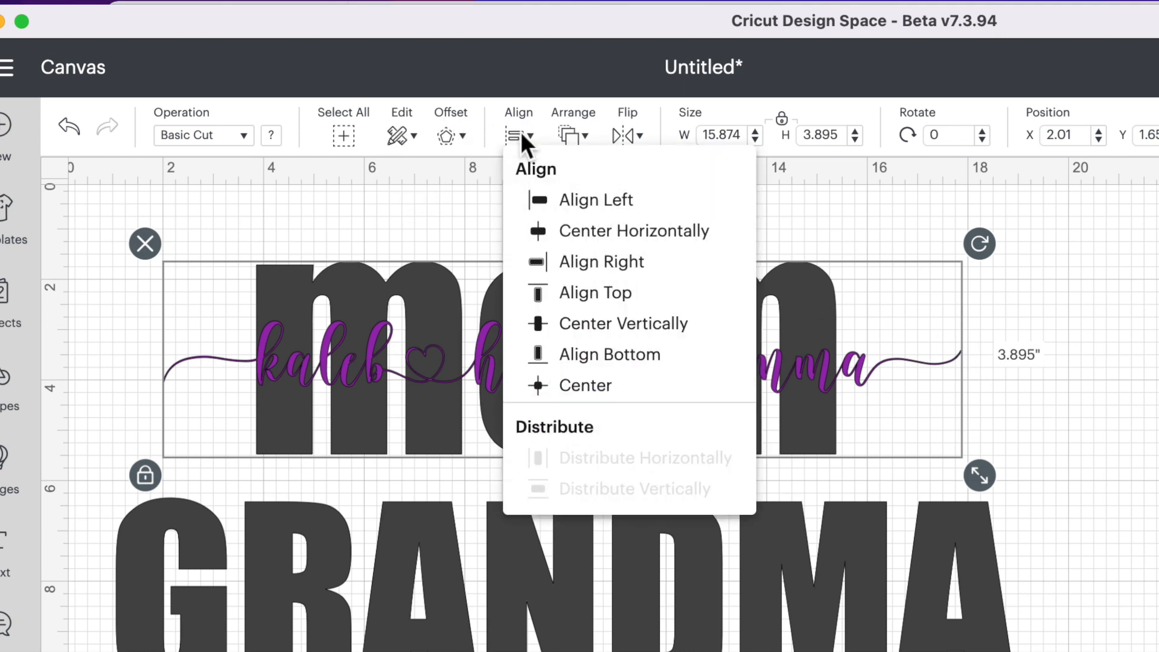
click(705, 241)
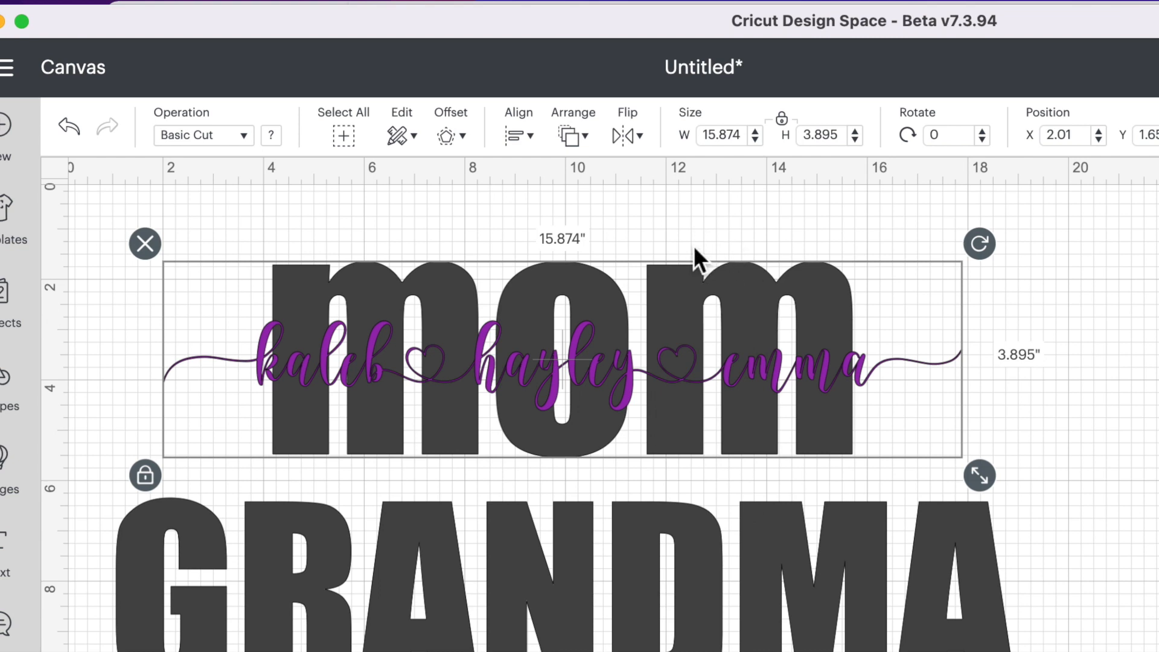
click(1146, 333)
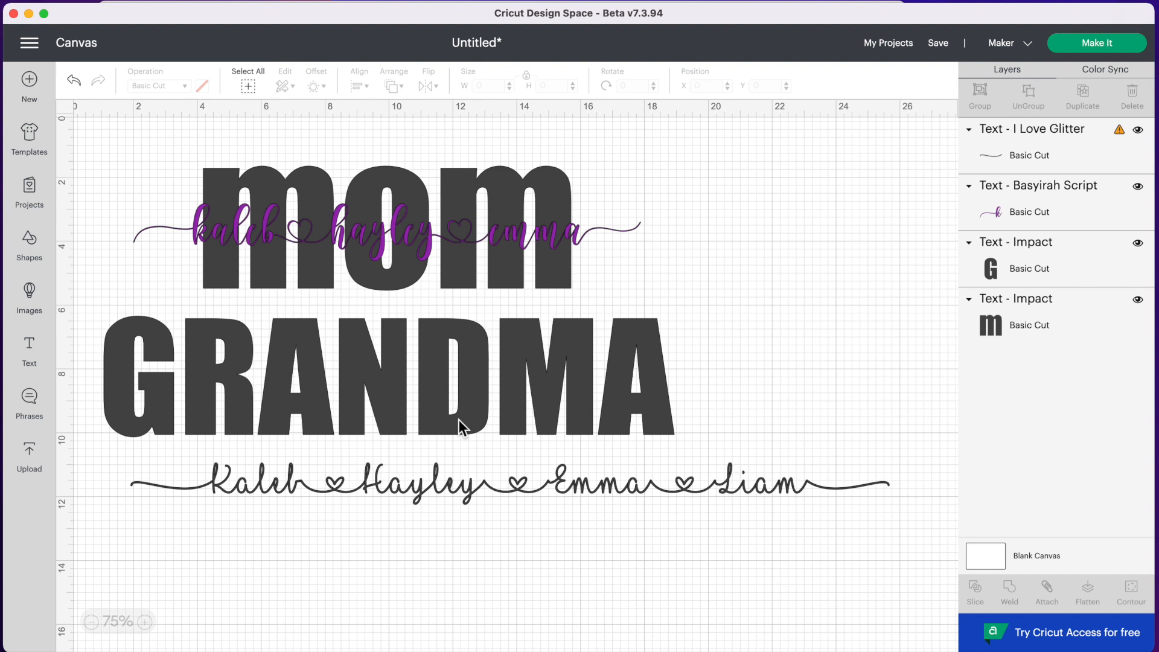
Step: Shift "GRANDMA" away from "mom", place the I Love Glitter names line over it, and recolour the names purple
drag(459, 419, 549, 446)
drag(526, 491, 501, 410)
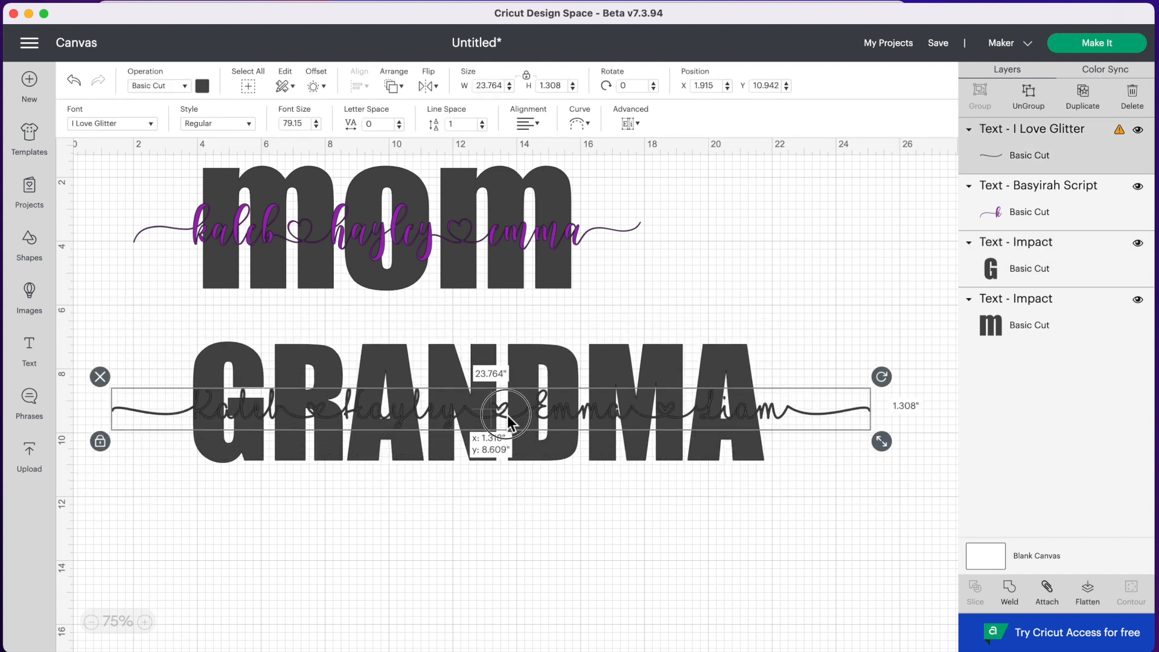
click(204, 86)
click(240, 152)
Step: Resize the I Love Glitter names line to about 19.51 inches wide and position it across the middle of "GRANDMA"
drag(527, 391, 563, 419)
drag(878, 439, 791, 433)
drag(664, 408, 728, 414)
Step: Centre "GRANDMA" and its purple names line horizontally on each other and deselect them
drag(641, 556, 465, 354)
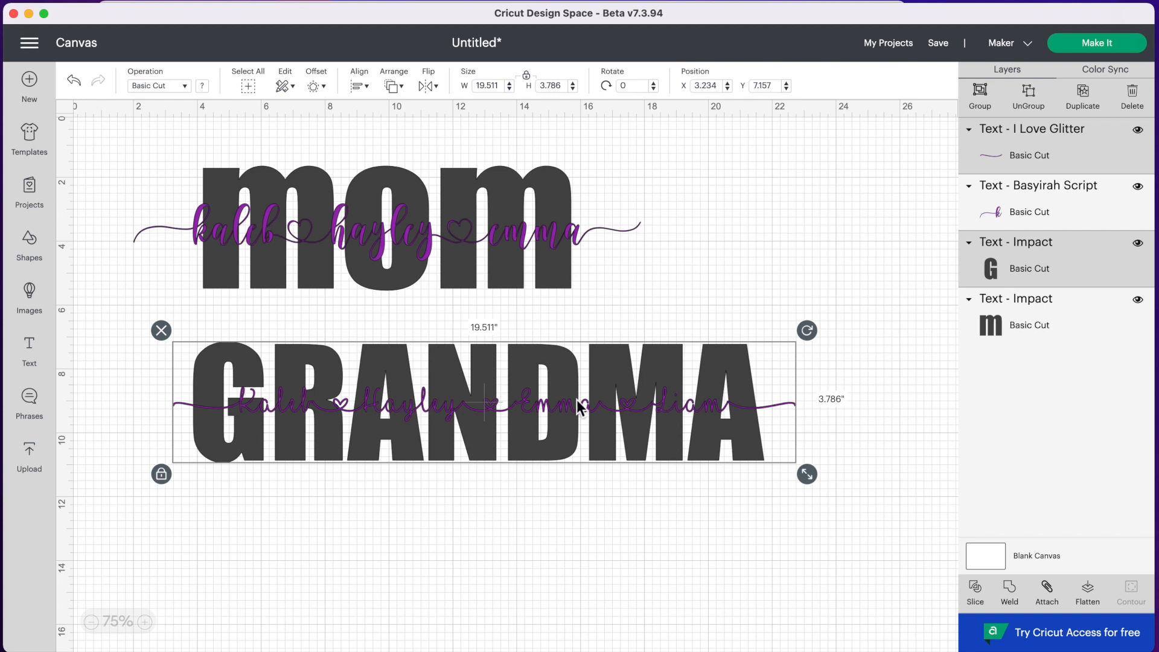
click(360, 84)
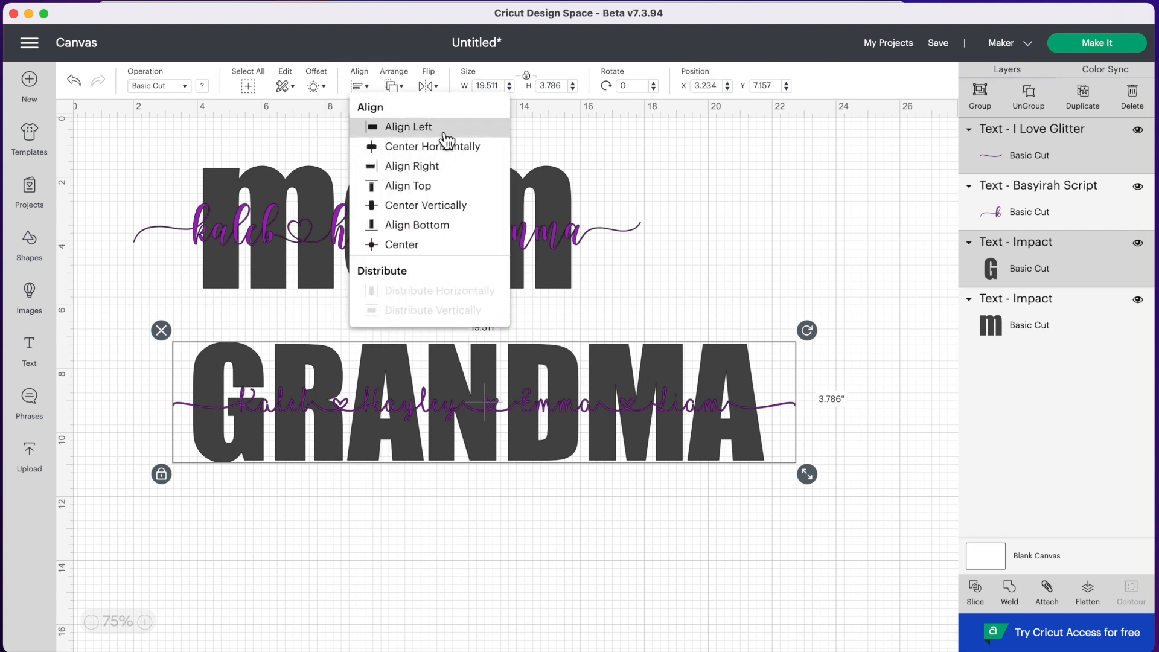
click(444, 149)
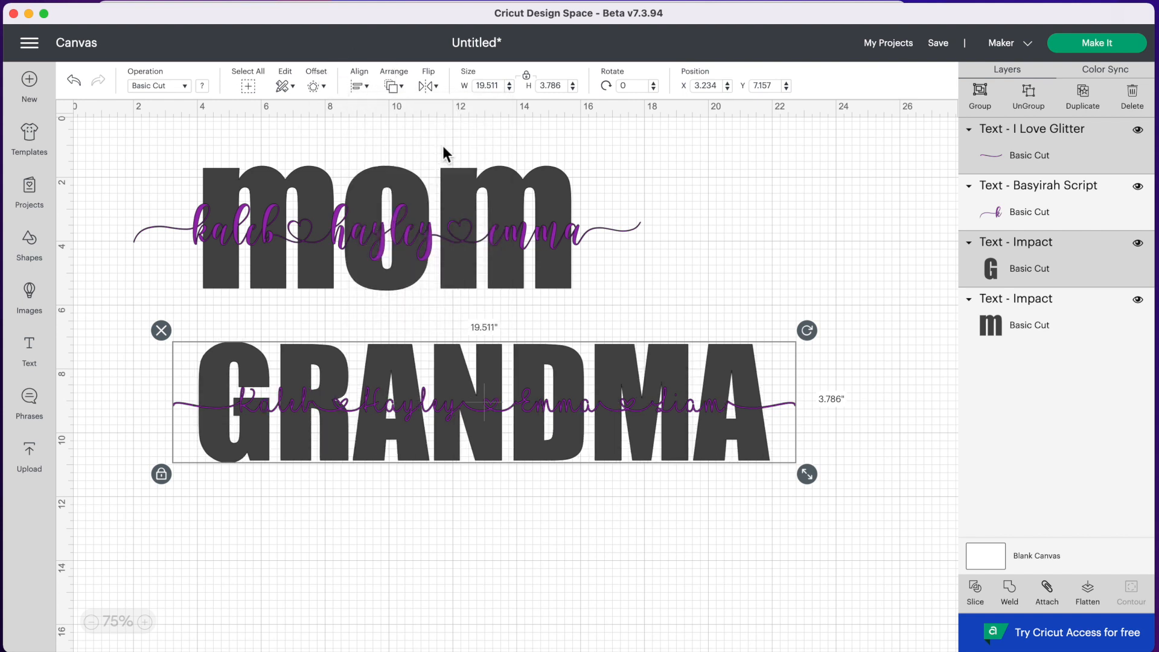
click(831, 256)
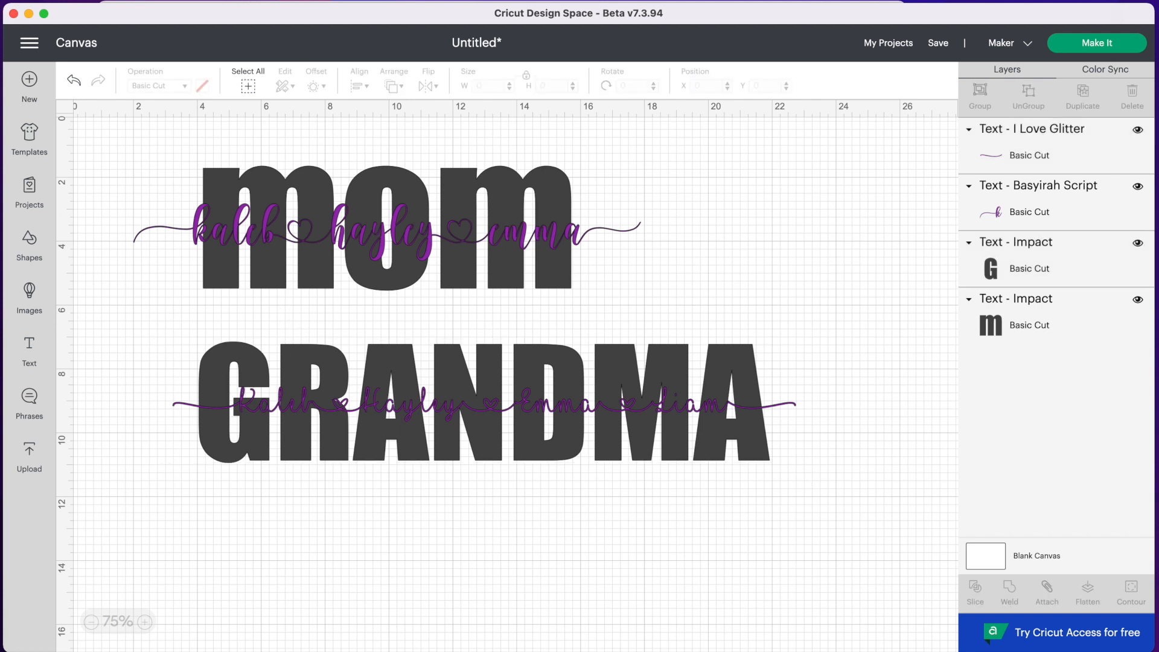
Step: Create a welded, rounded-corner offset of 0.111 in around the names line over "mom"
click(145, 621)
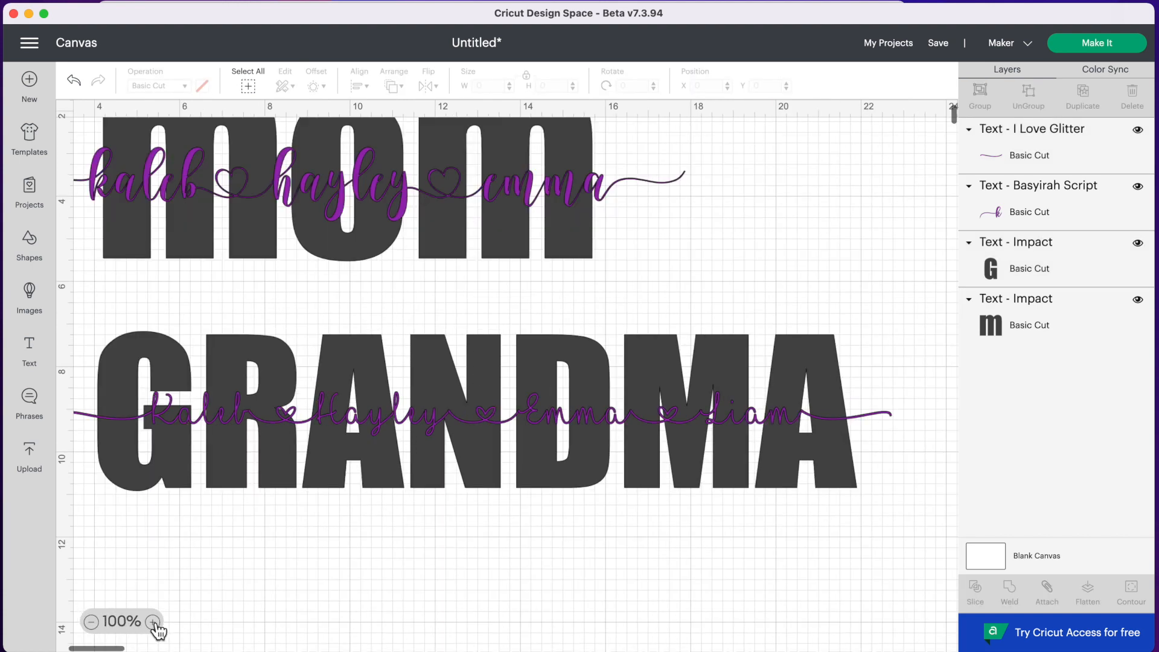
scroll(181, 605, up, 3)
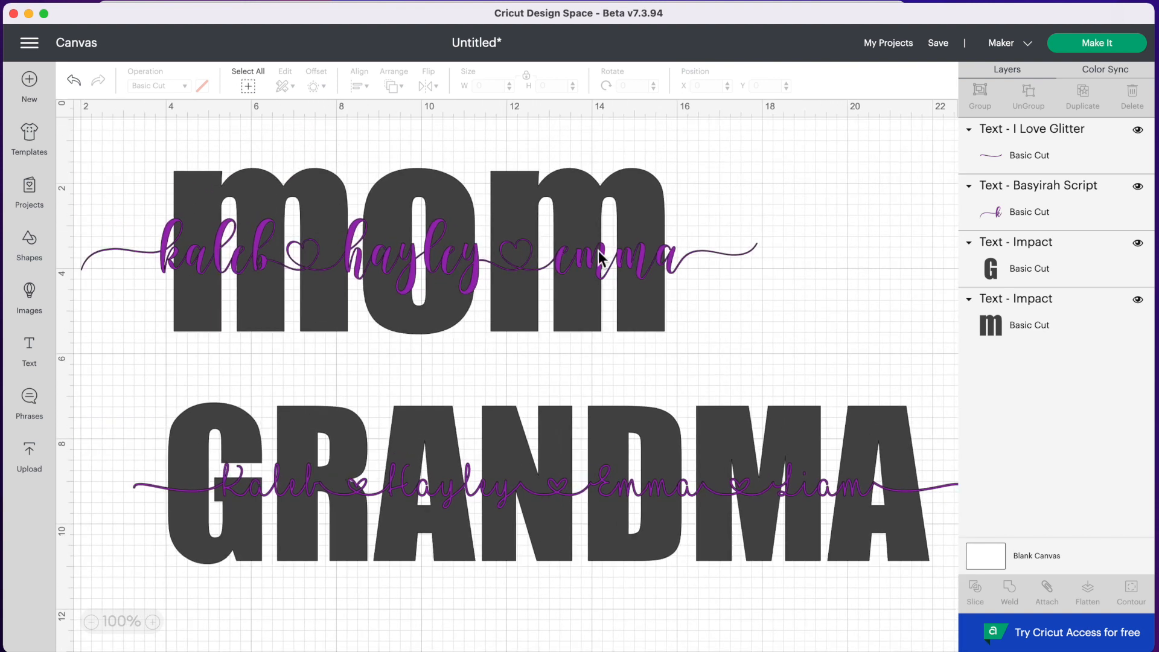
click(640, 265)
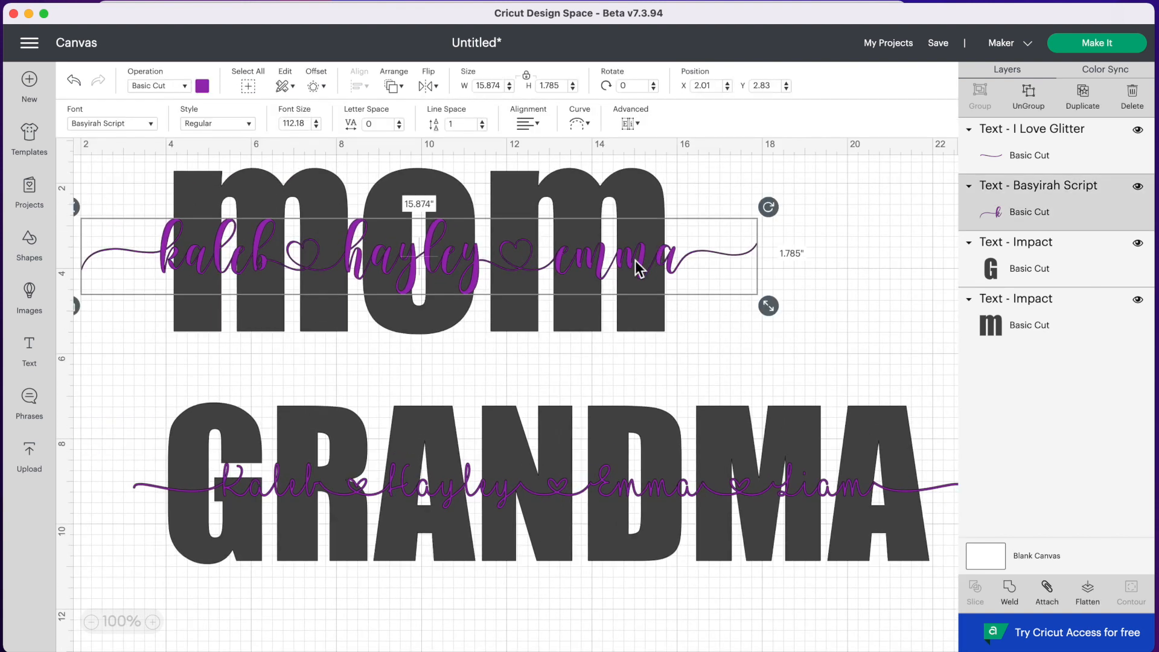
click(324, 92)
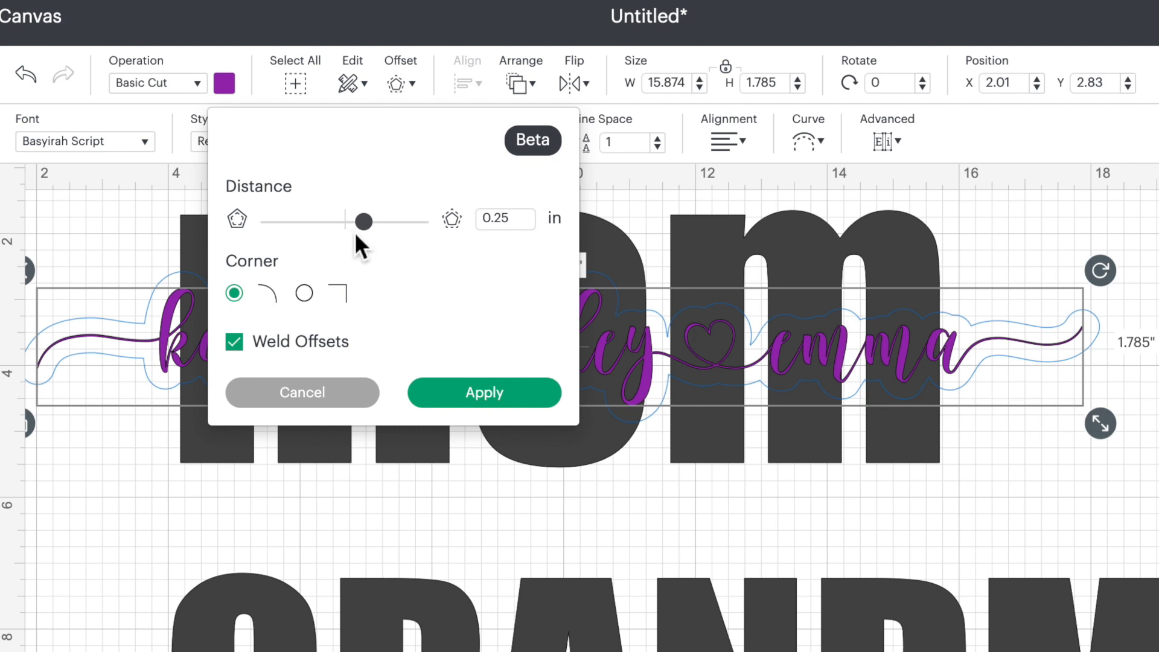
drag(378, 242, 365, 241)
drag(361, 232, 360, 233)
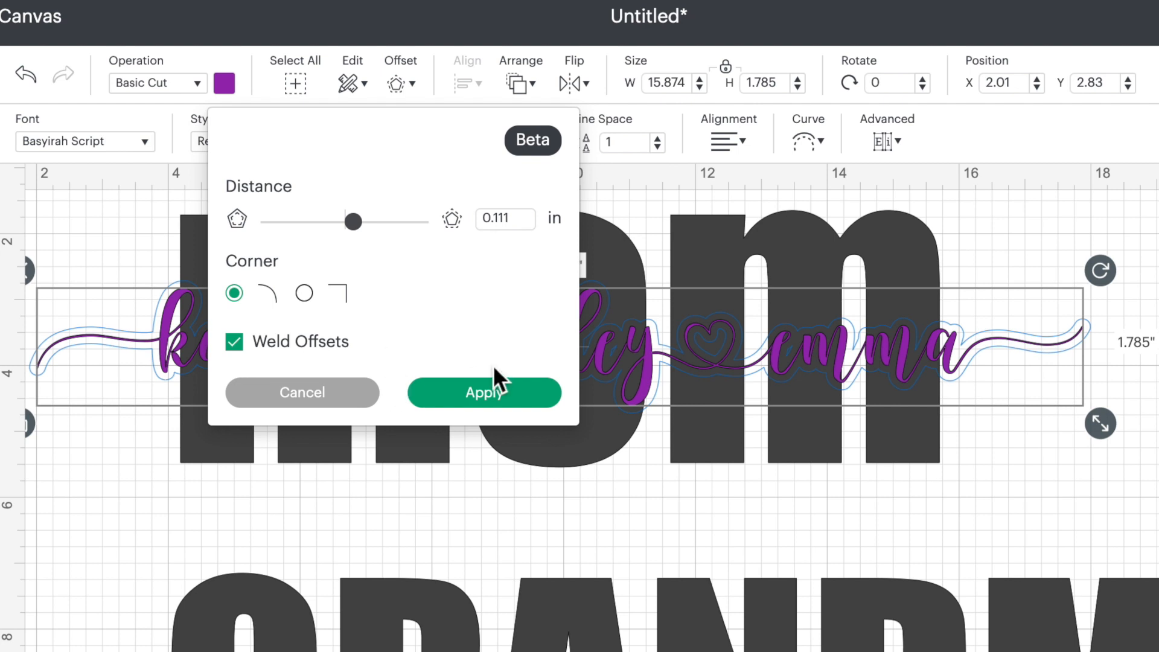
click(493, 396)
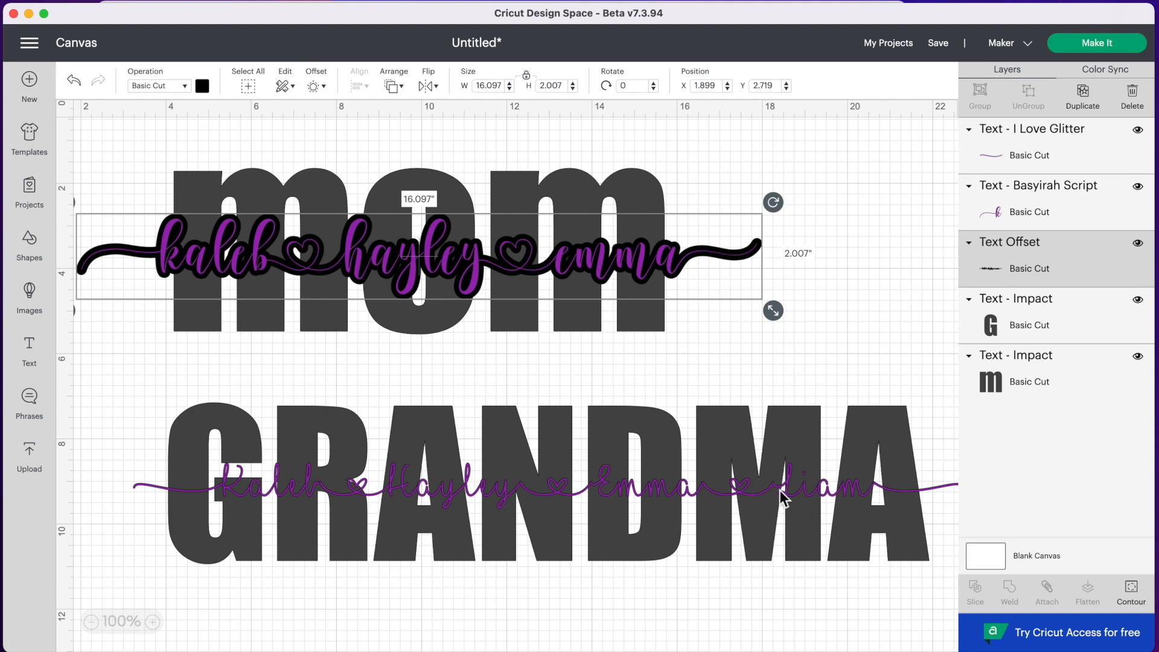
Step: Create a welded, rounded-corner offset of 0.111 in around the names line over "GRANDMA"
click(798, 494)
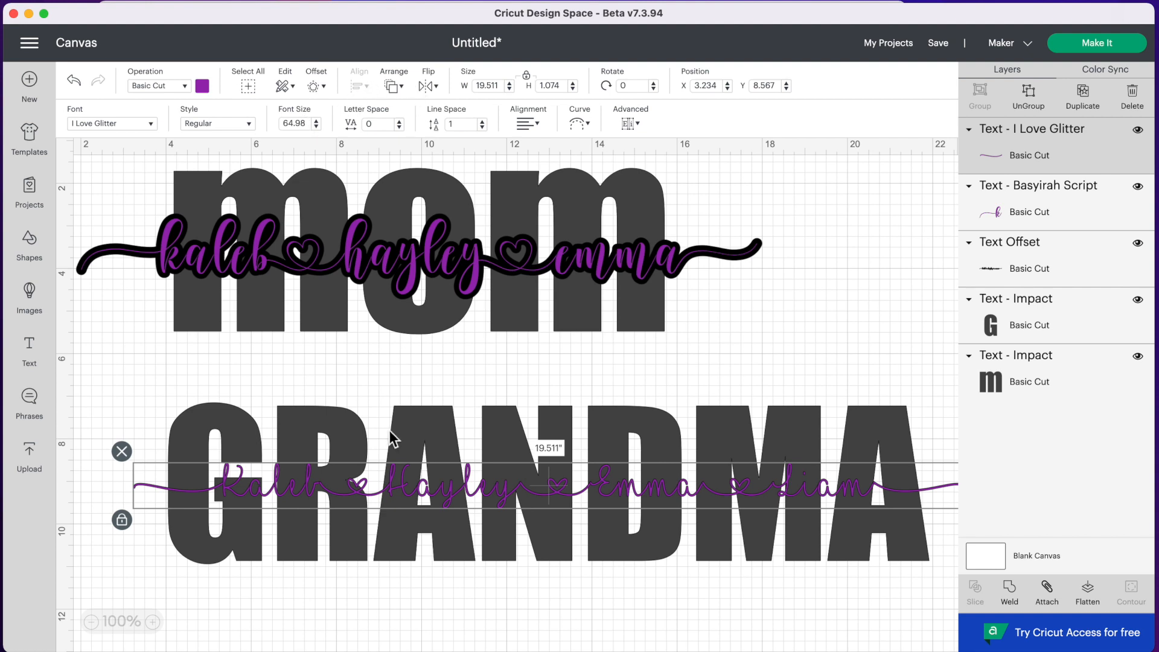
click(315, 85)
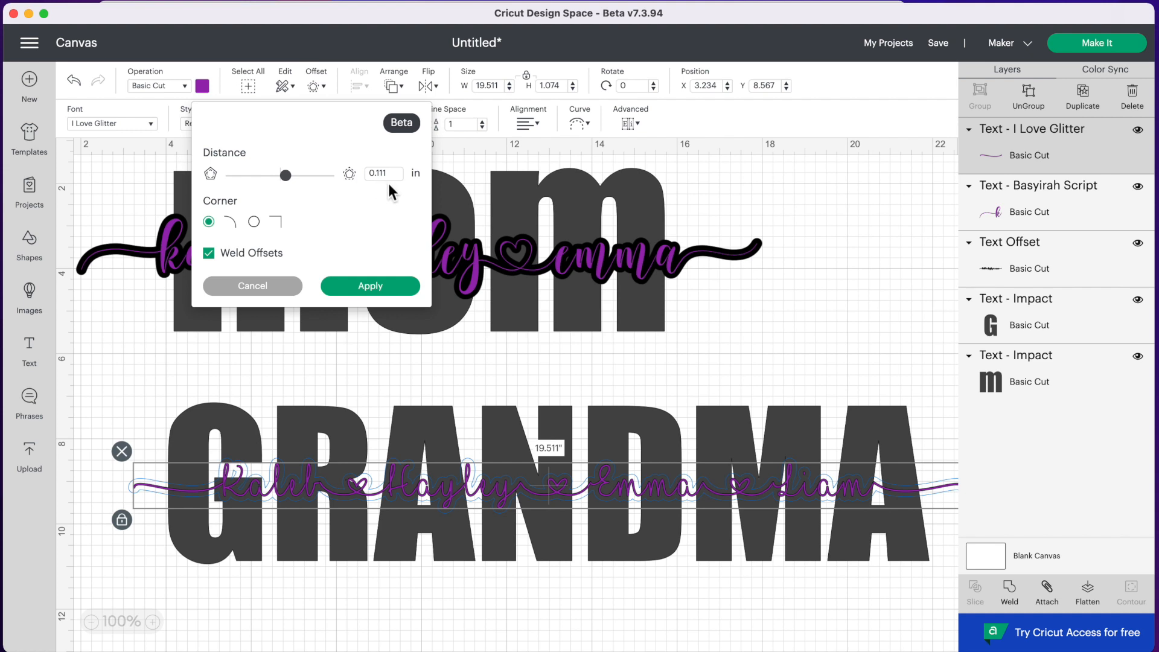
click(381, 289)
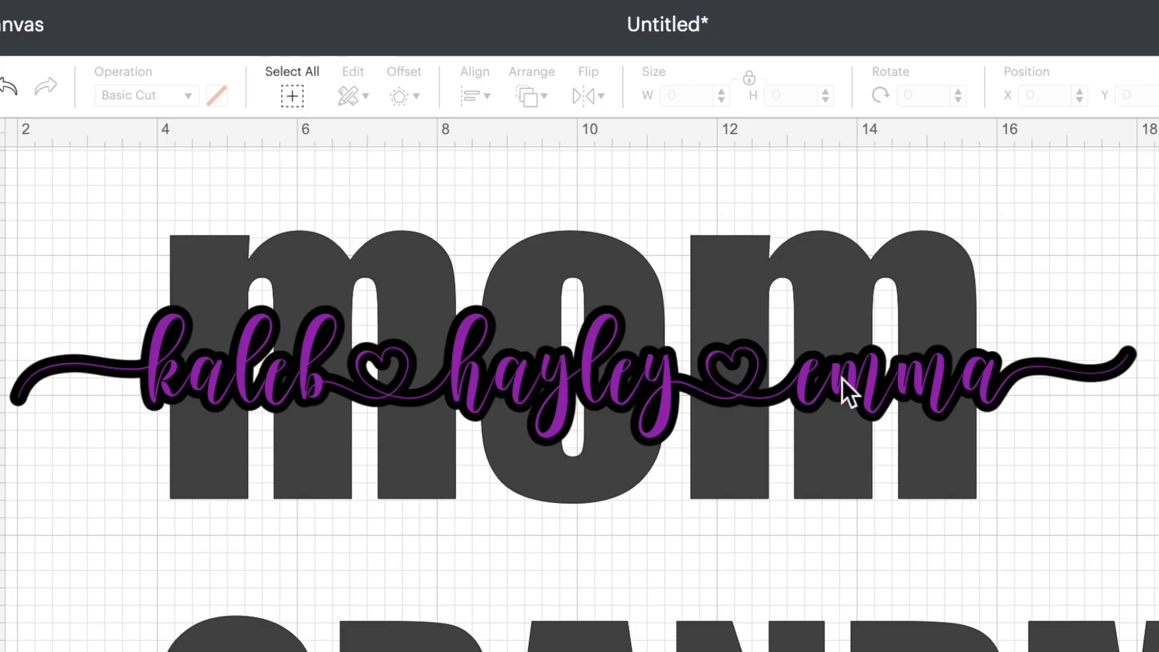
Step: Move the purple names line below "mom" and slice the word with the black names offset
click(842, 382)
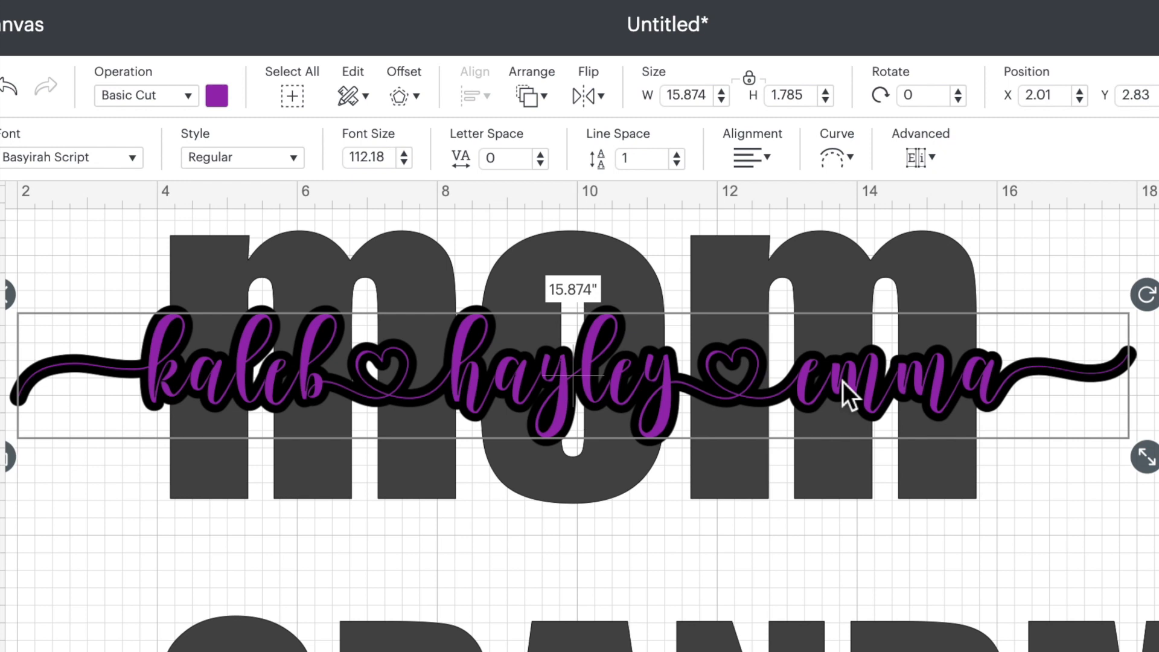
drag(843, 381, 844, 573)
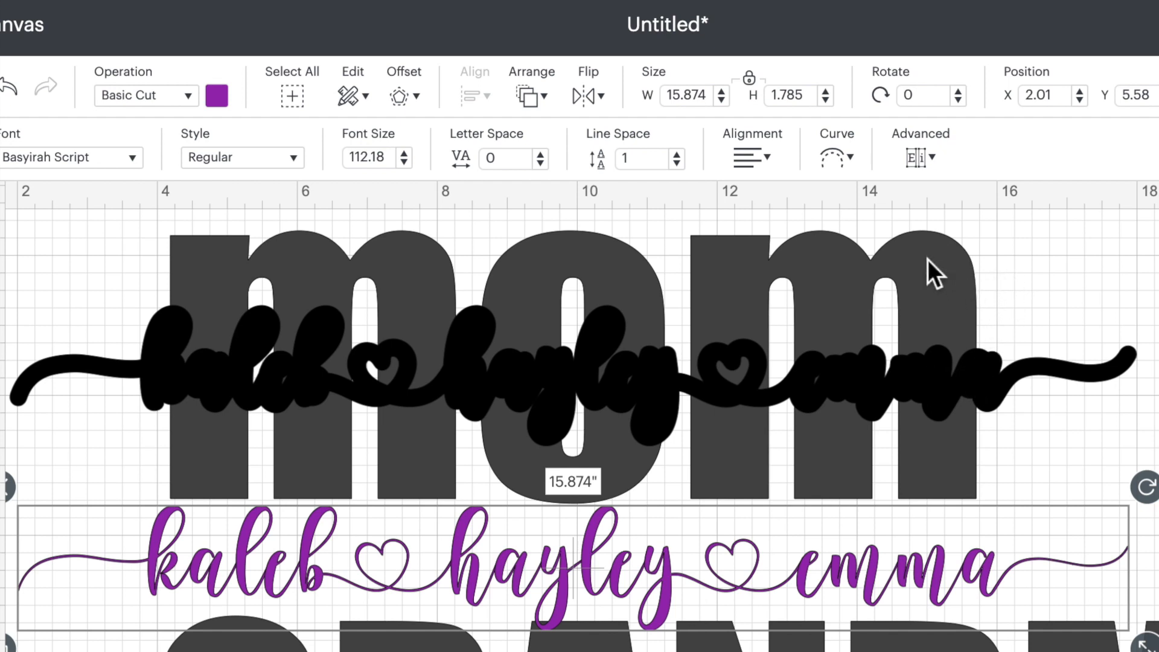
click(942, 255)
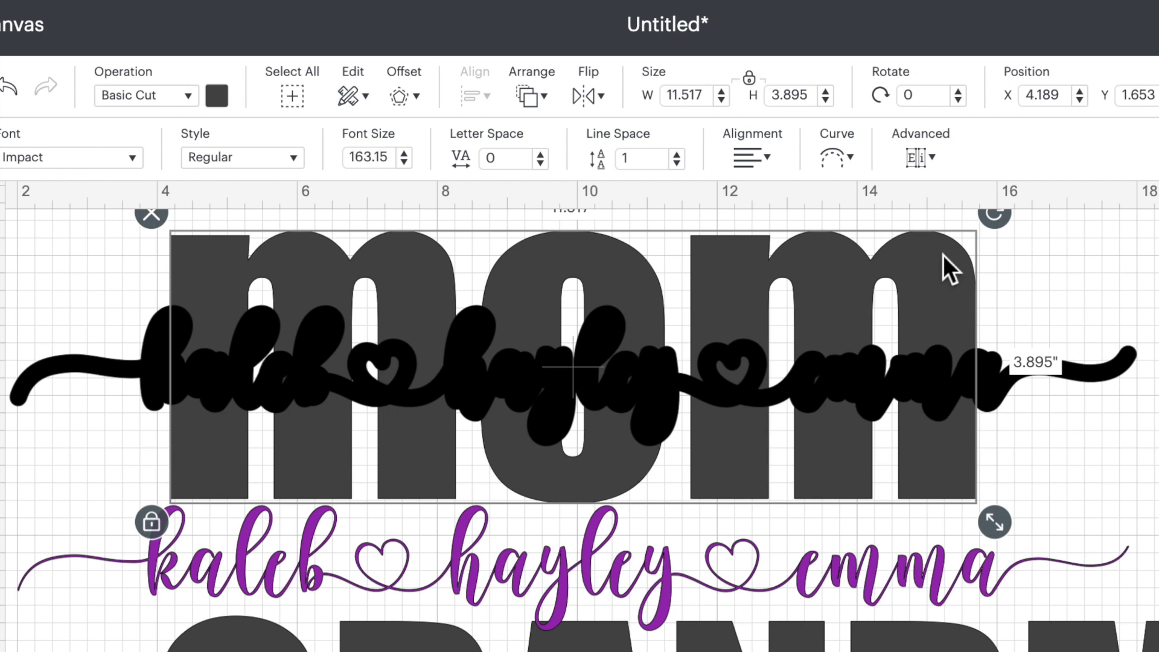
shift+click(1107, 371)
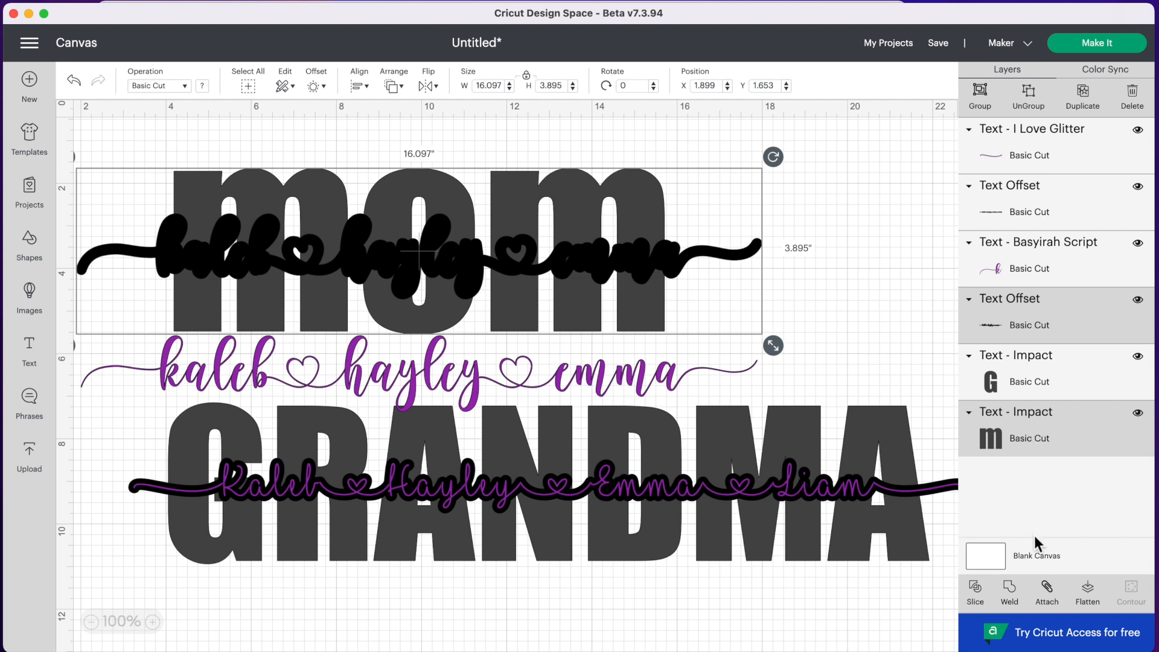
click(979, 597)
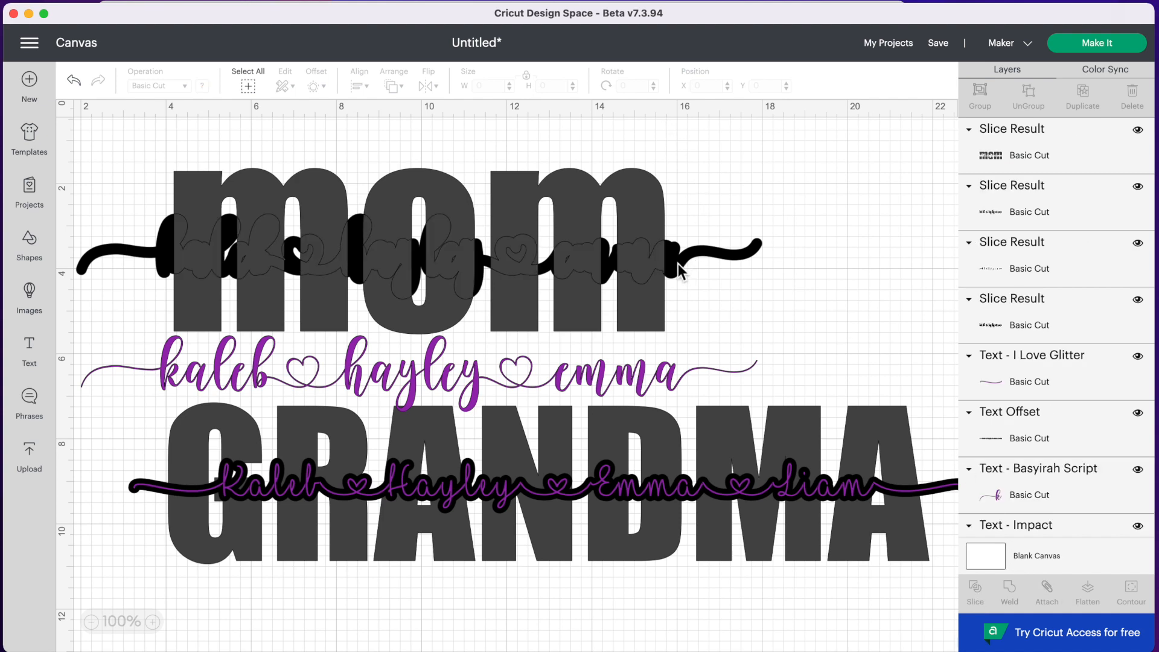
Step: Pull the slice results apart to separate the cut-out "mom" from the offset pieces
drag(647, 216, 572, 167)
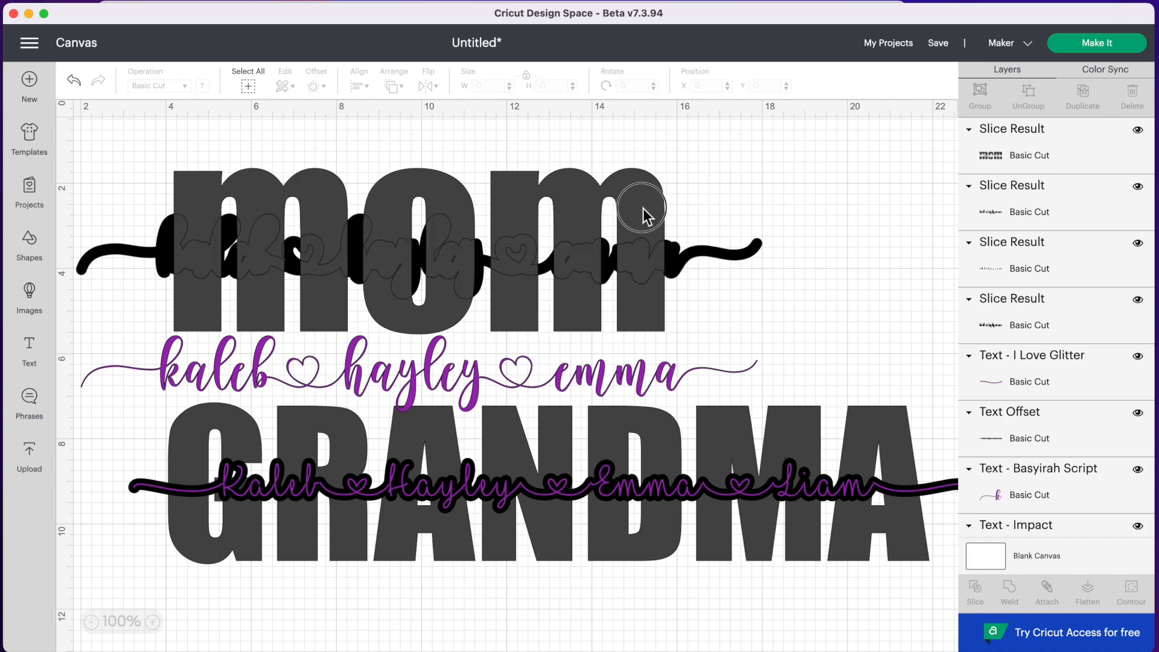
drag(832, 209, 887, 215)
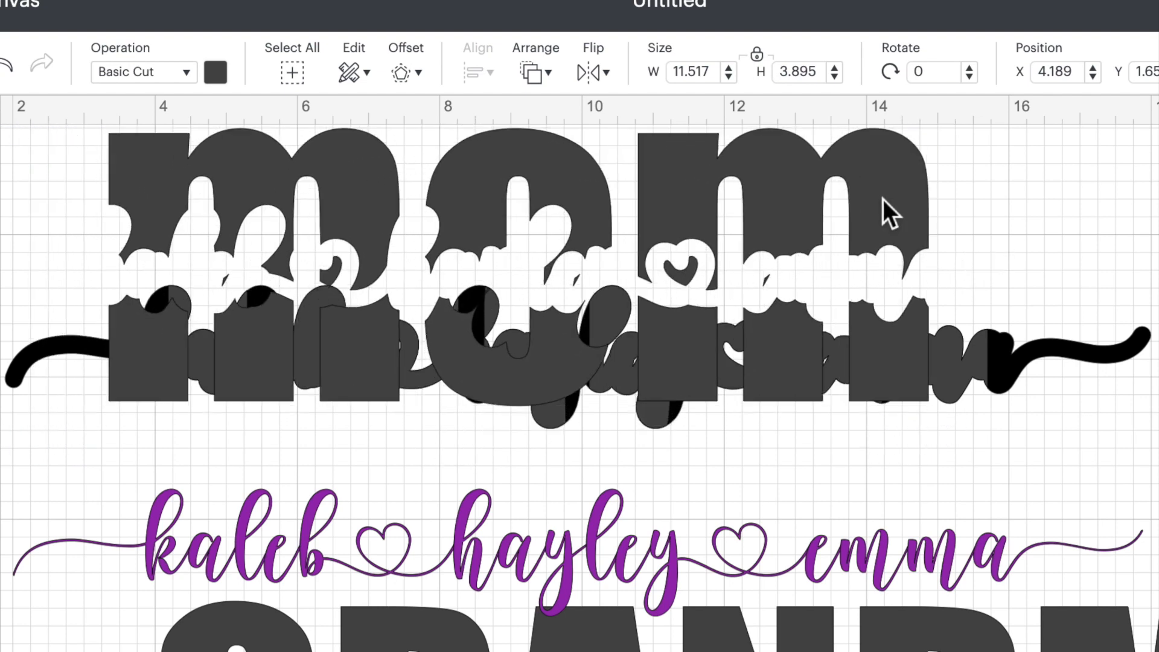
drag(905, 202, 759, 228)
drag(1025, 391, 1112, 416)
drag(947, 331, 934, 351)
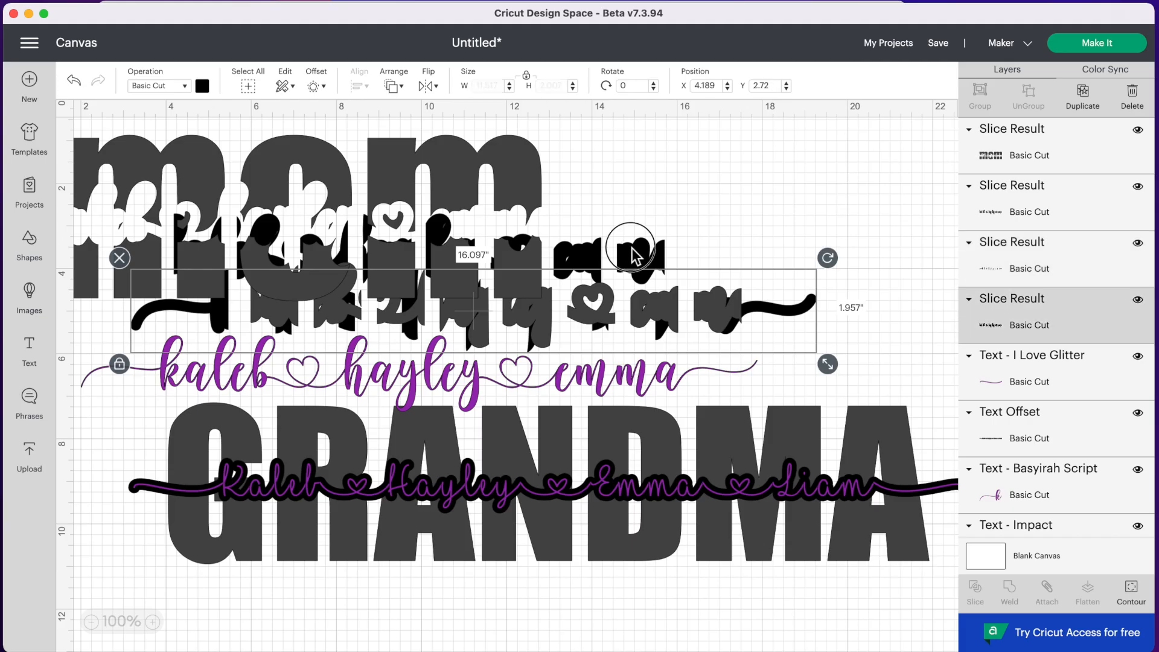
drag(634, 253, 772, 280)
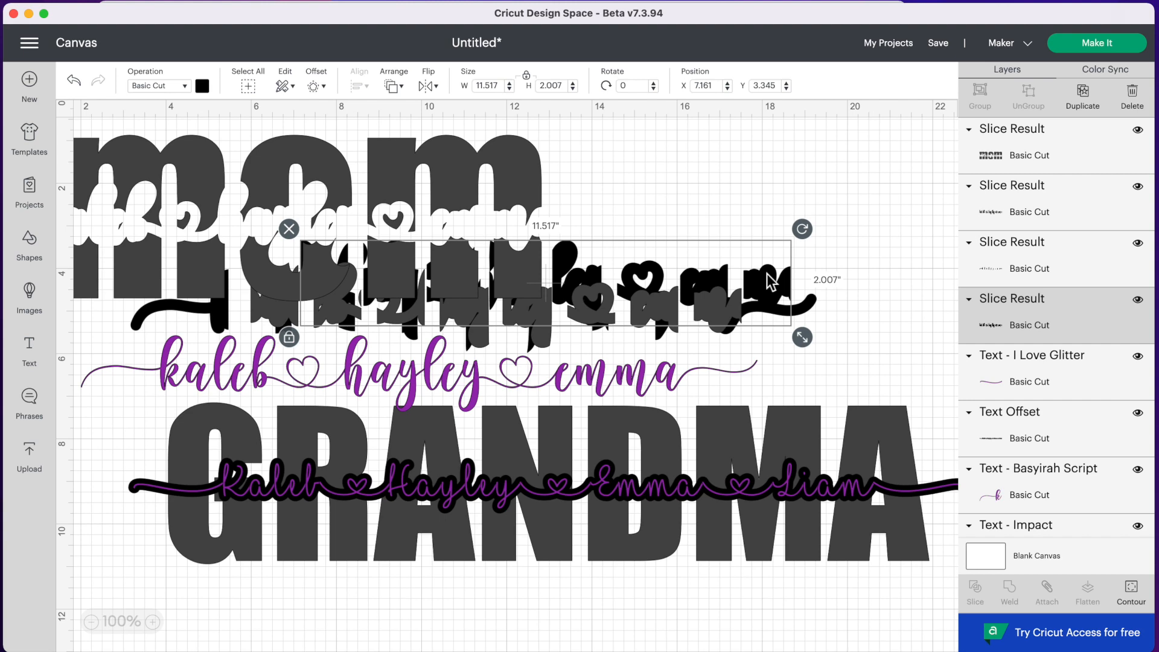
Step: Delete the three leftover offset pieces from the "mom" slice
key(Delete)
click(739, 308)
key(Delete)
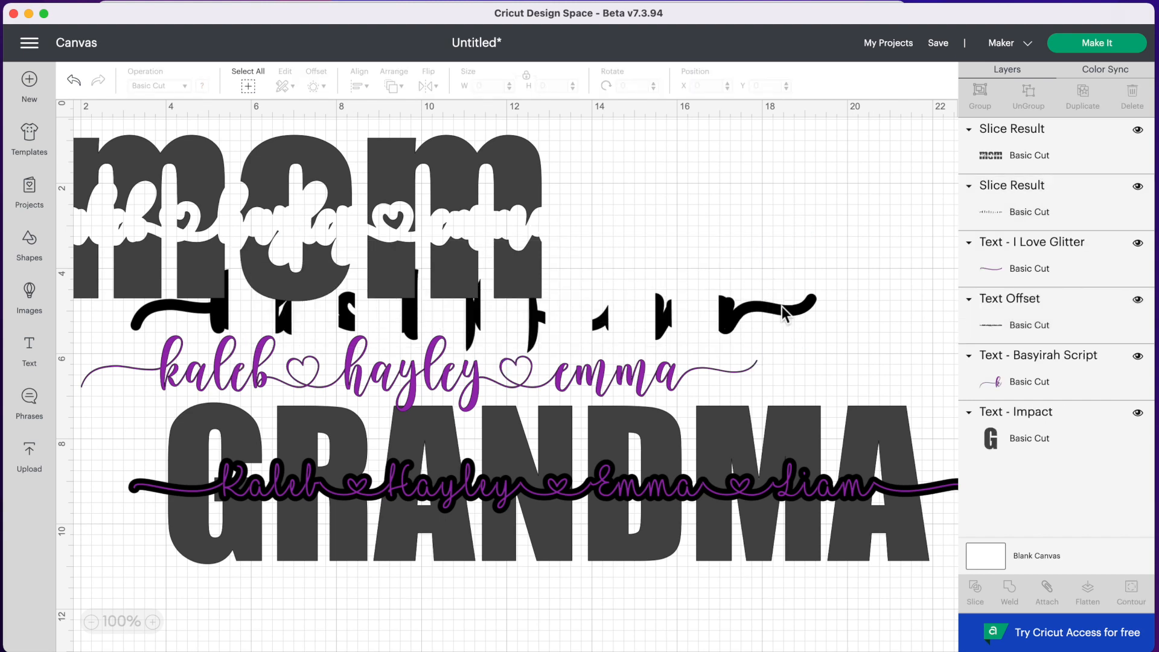
click(781, 306)
key(Delete)
Step: Move the cut-out "mom" back above the purple names line and recolour it black
drag(517, 193, 685, 203)
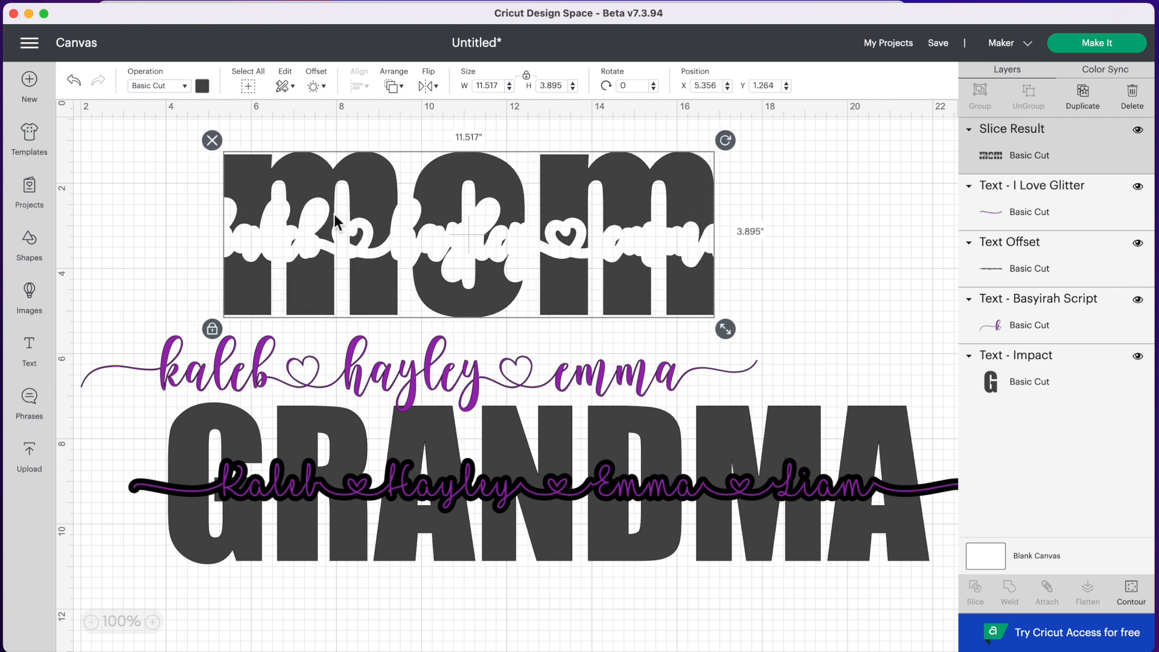
click(203, 86)
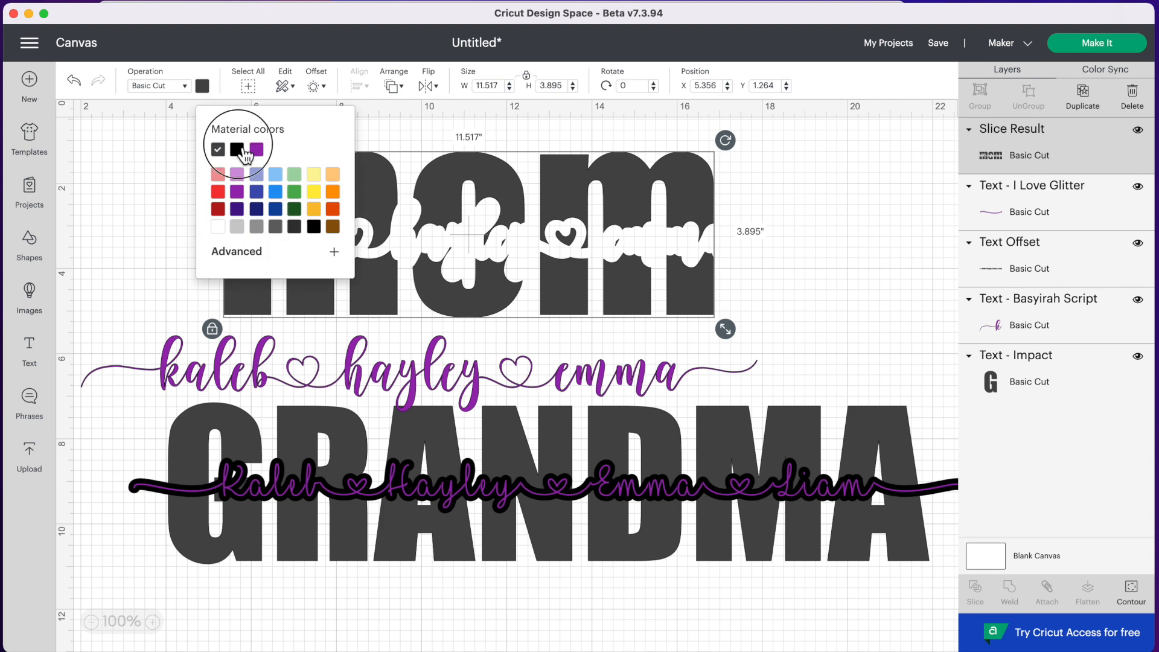
click(237, 150)
click(835, 264)
Step: Fit the purple names line into the cut-out across "mom" and centre the two horizontally on each other
drag(617, 378, 670, 248)
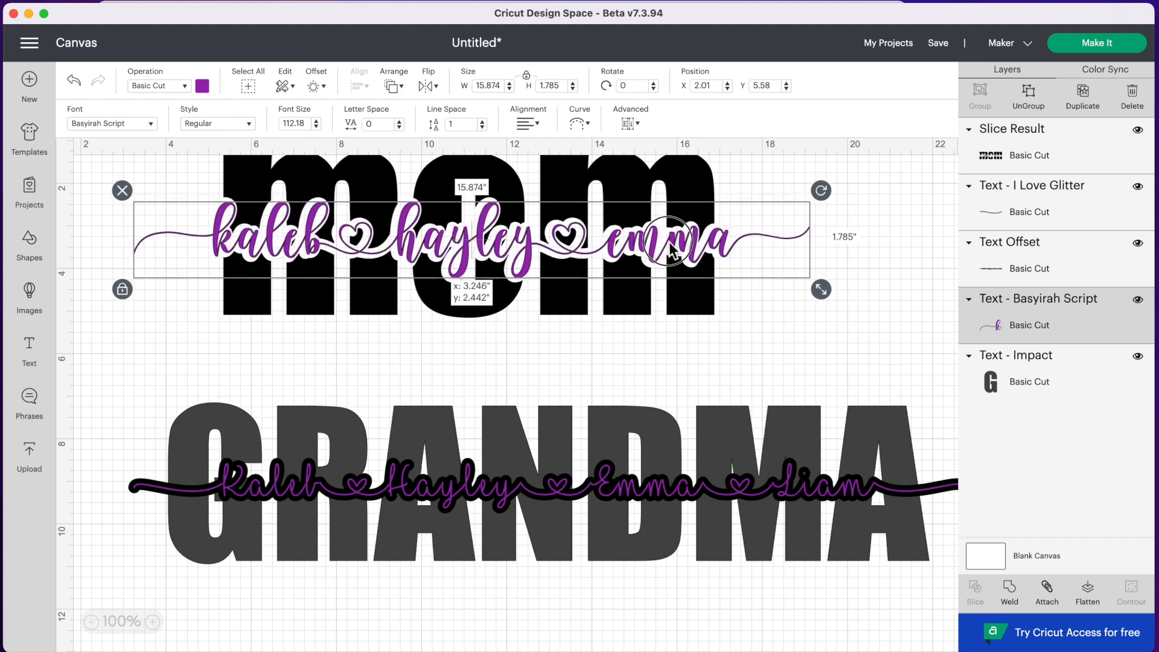
click(755, 151)
drag(965, 242, 850, 440)
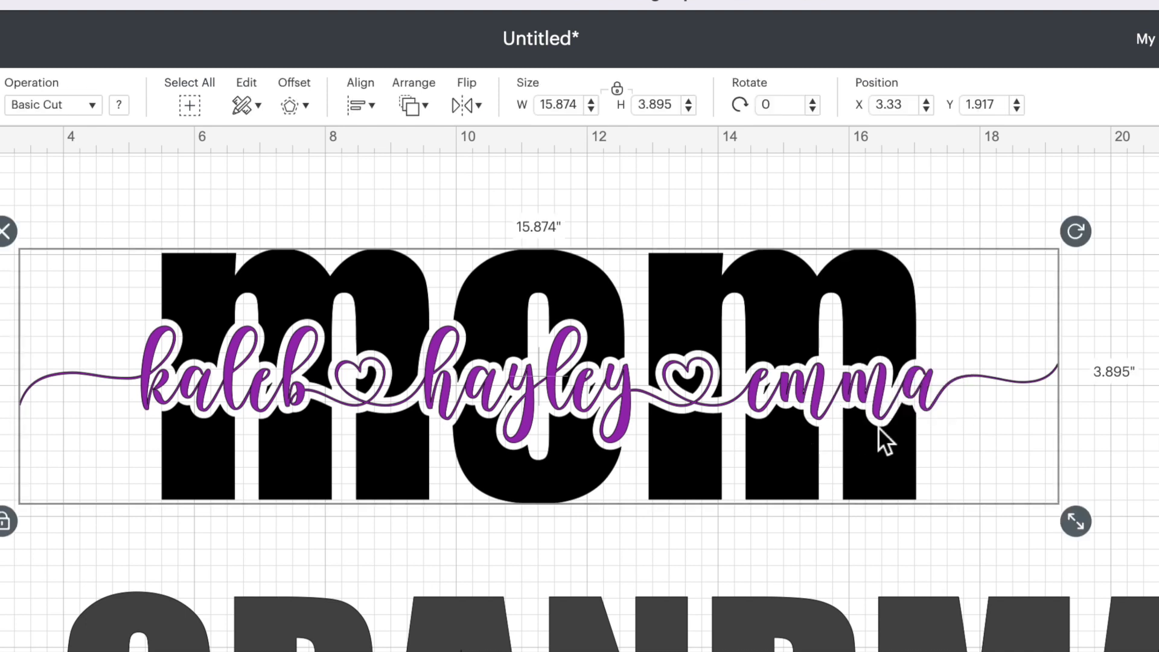
click(361, 105)
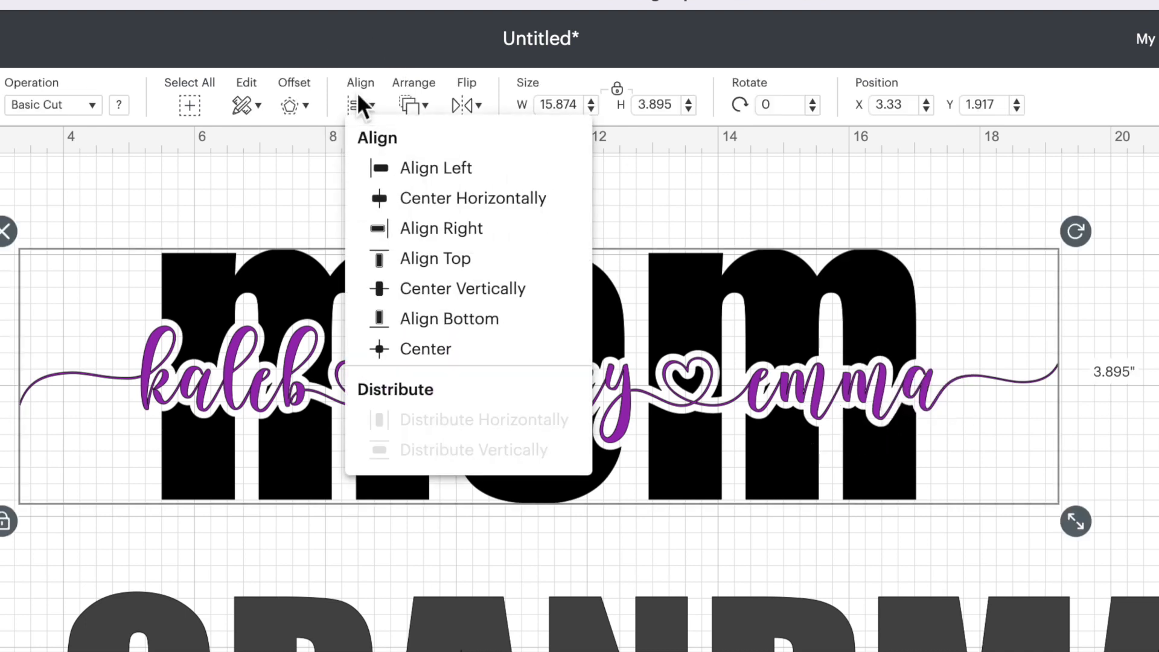
click(507, 204)
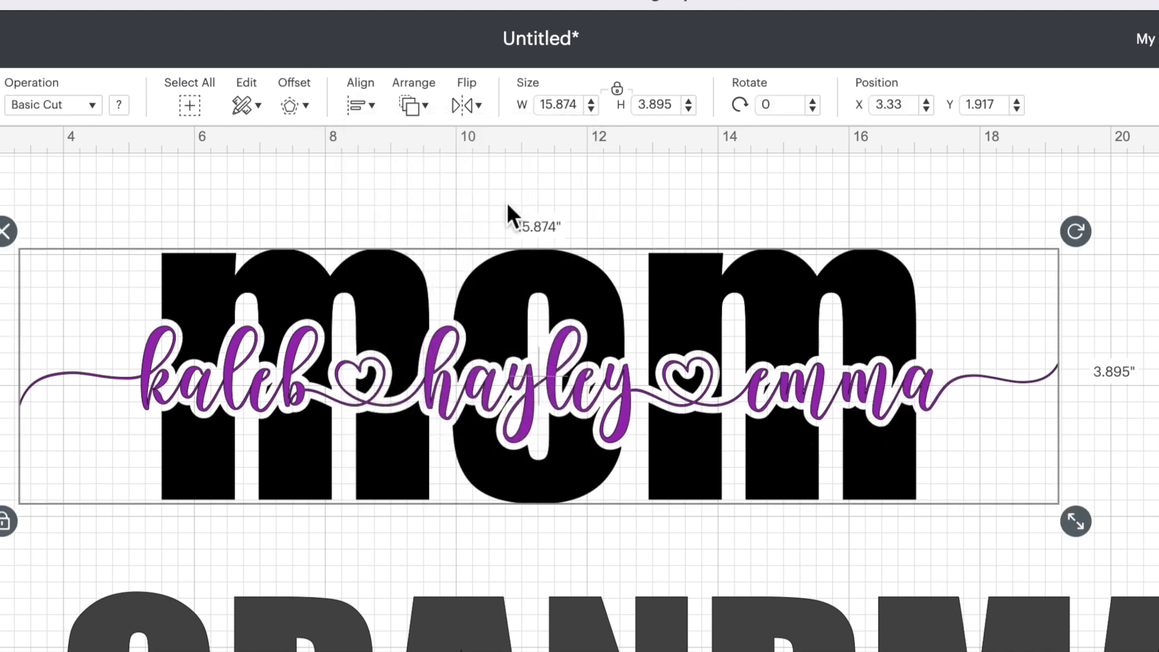
click(873, 371)
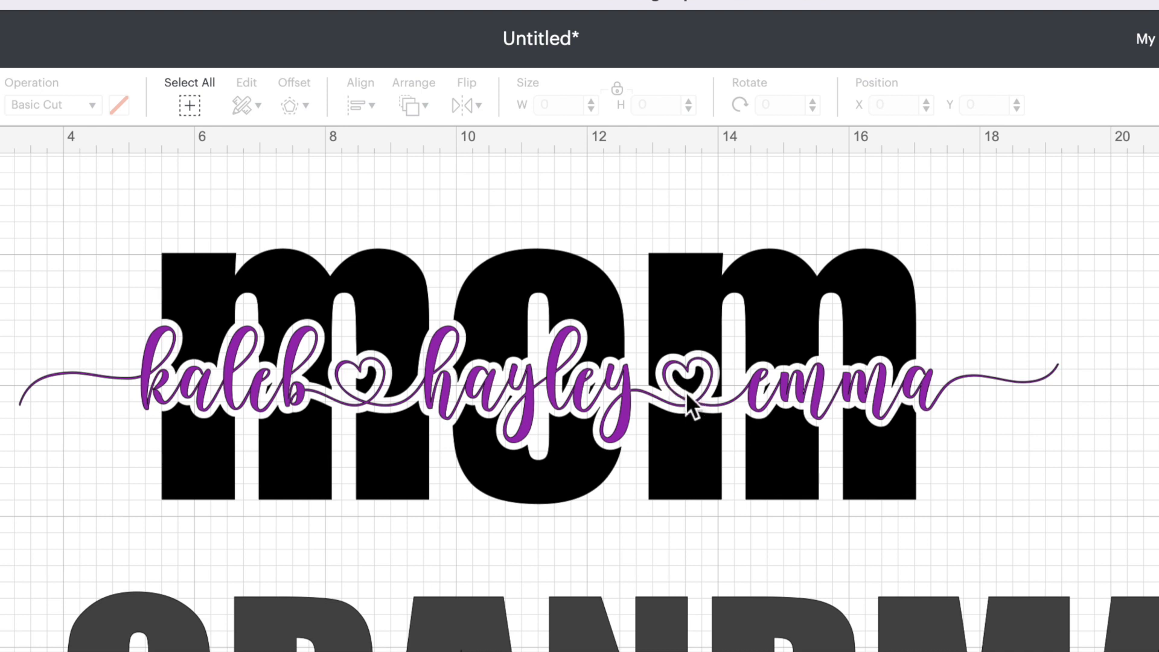
Step: Hide the contour pieces inside both hearts of the cut-out "mom" and check the Hide Contour preview
click(883, 275)
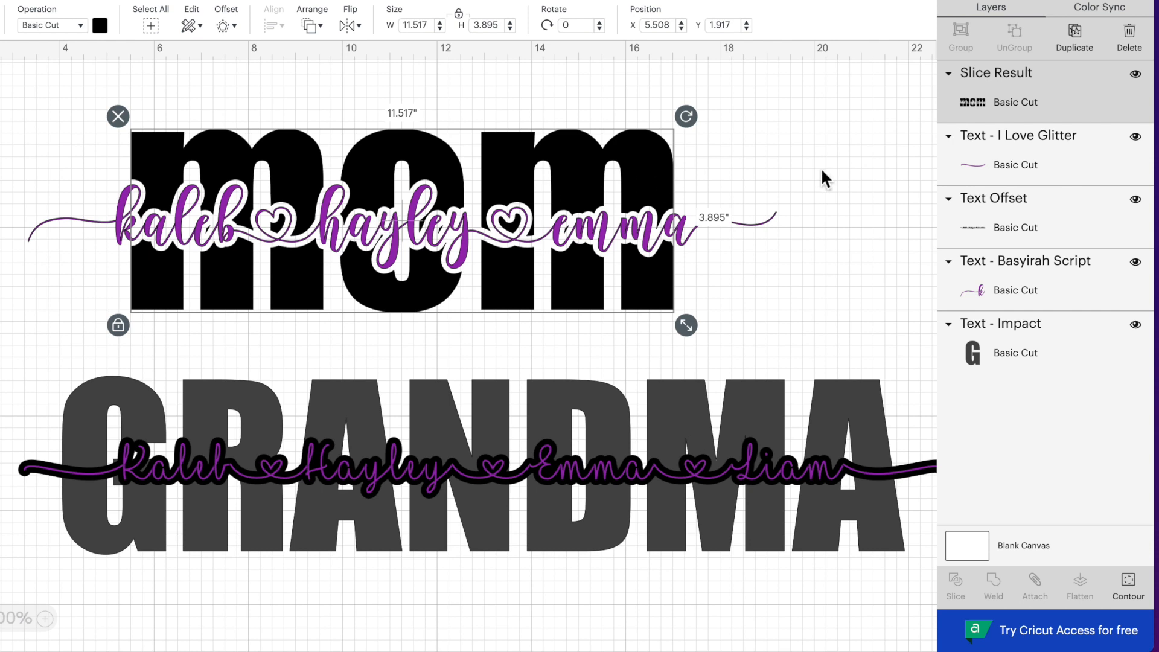
click(1137, 595)
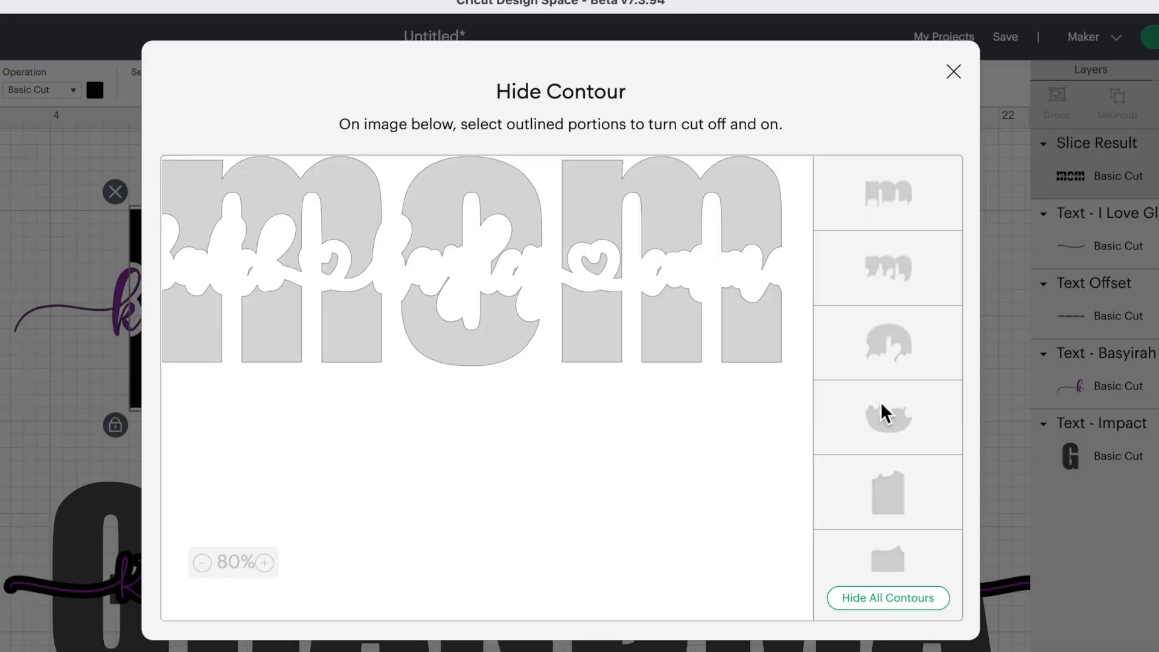
click(599, 266)
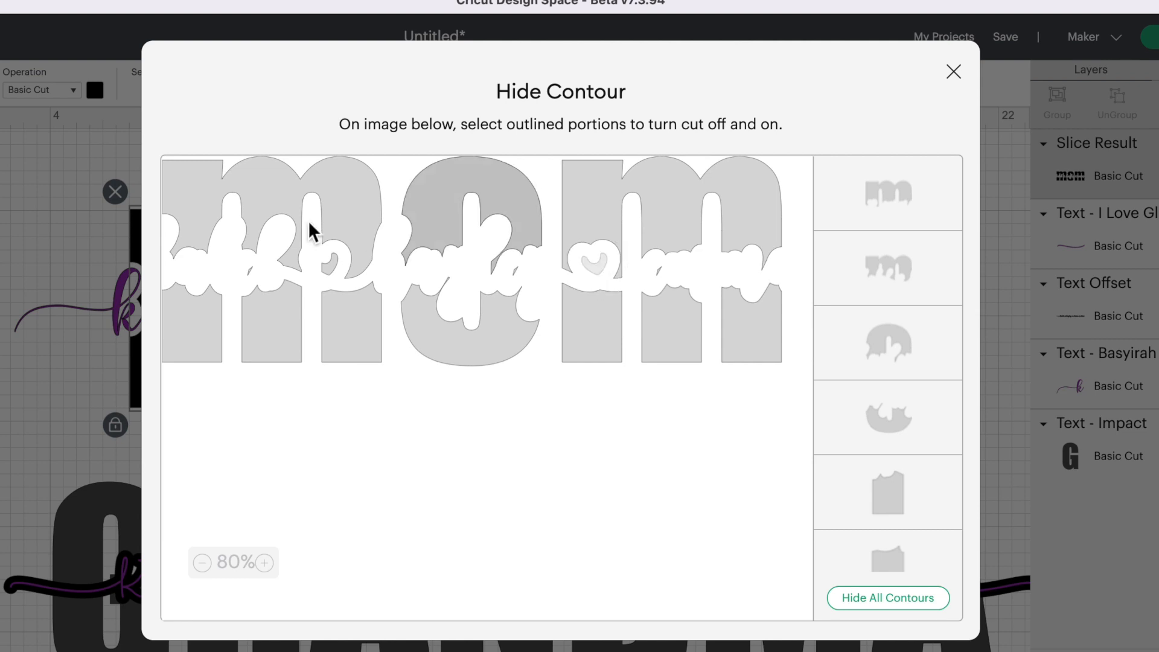
click(332, 262)
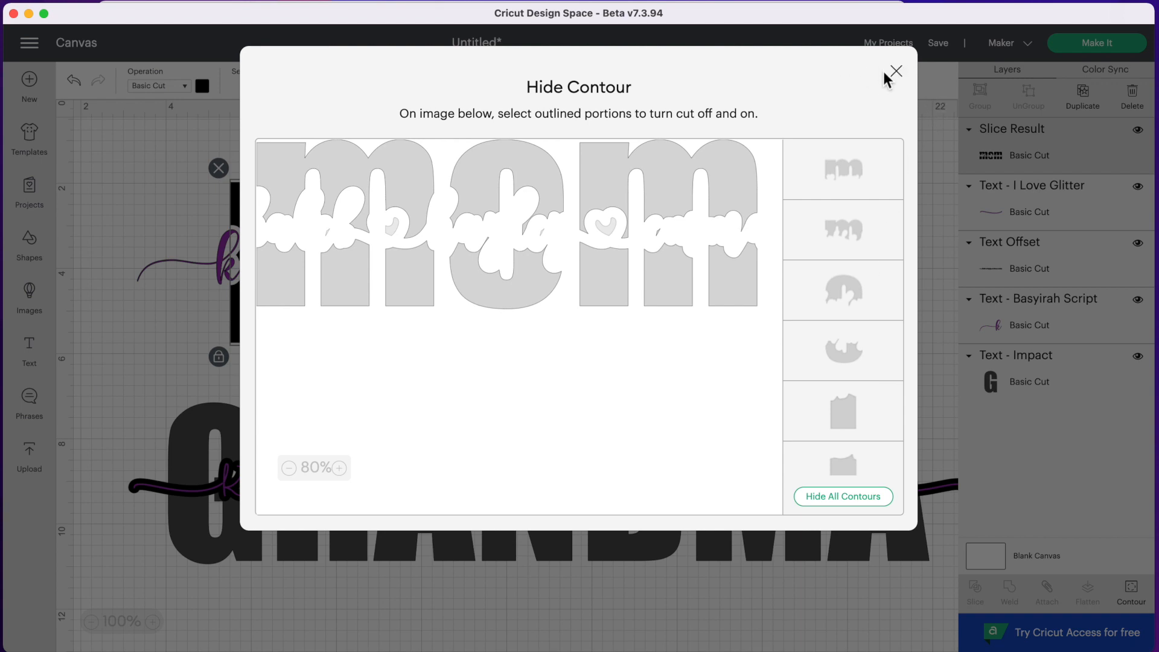
click(896, 72)
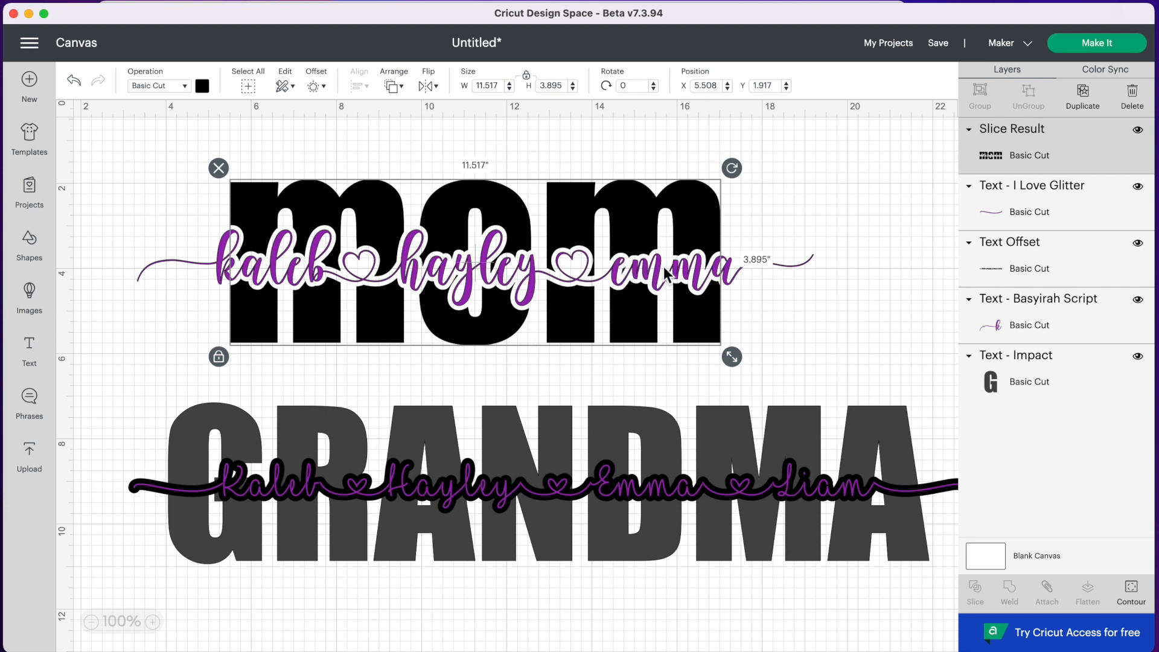
click(1137, 594)
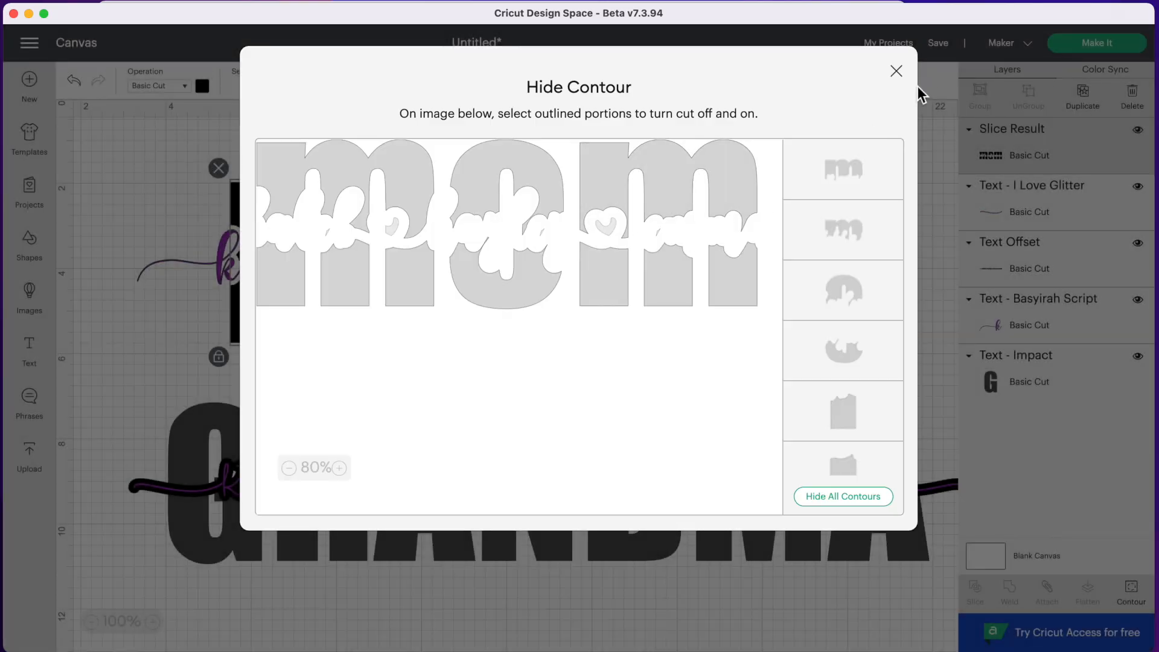
click(897, 72)
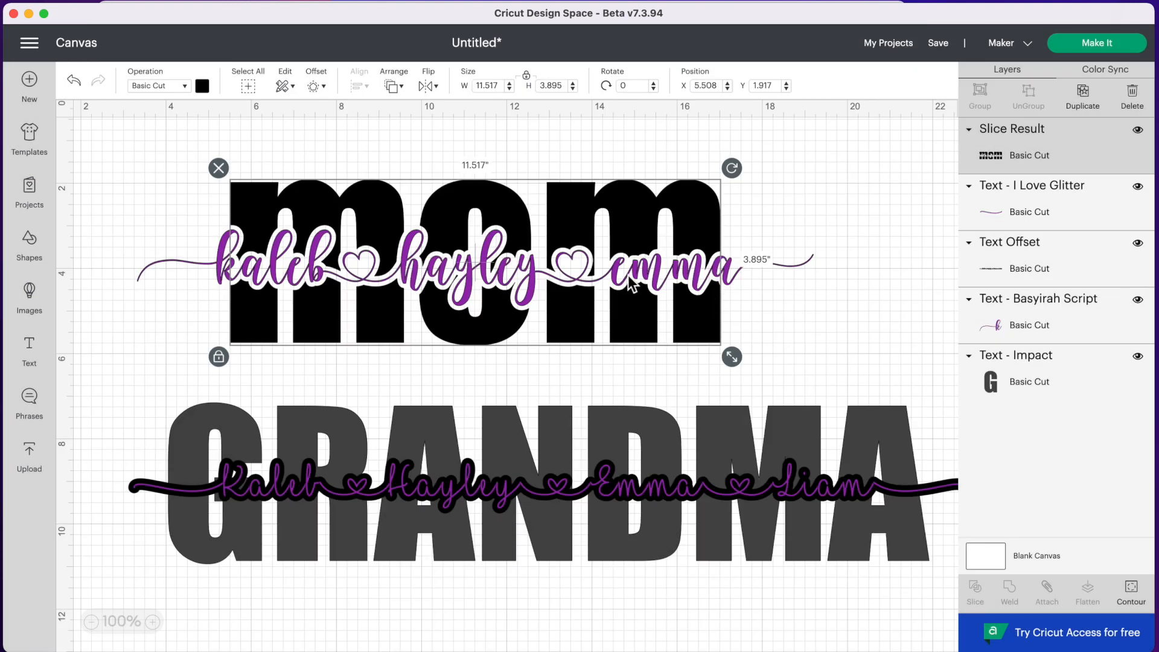
click(810, 339)
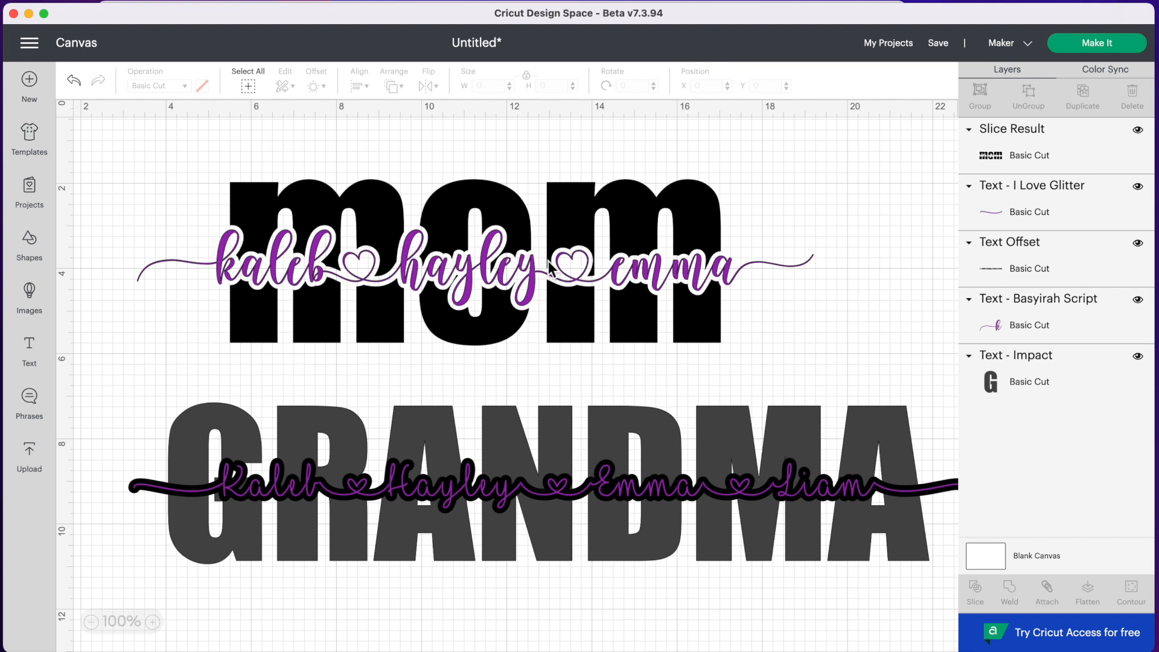
Step: Recolour the script names line across "mom" black and attach it to the cut-out lettering
click(294, 279)
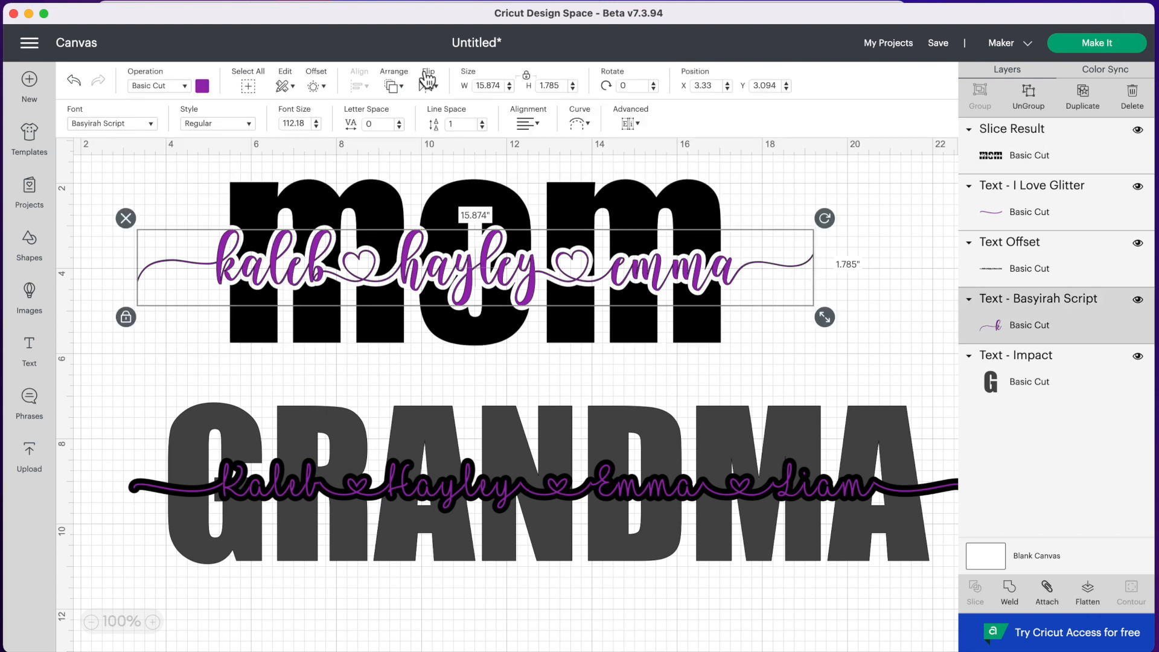
click(202, 85)
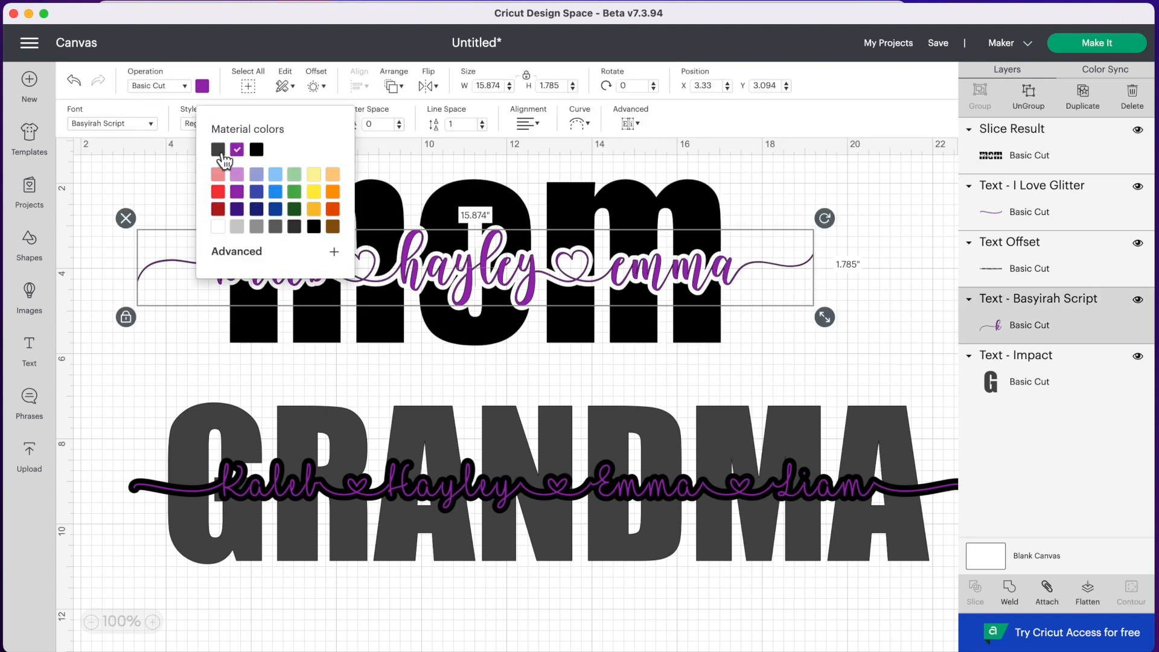
click(264, 152)
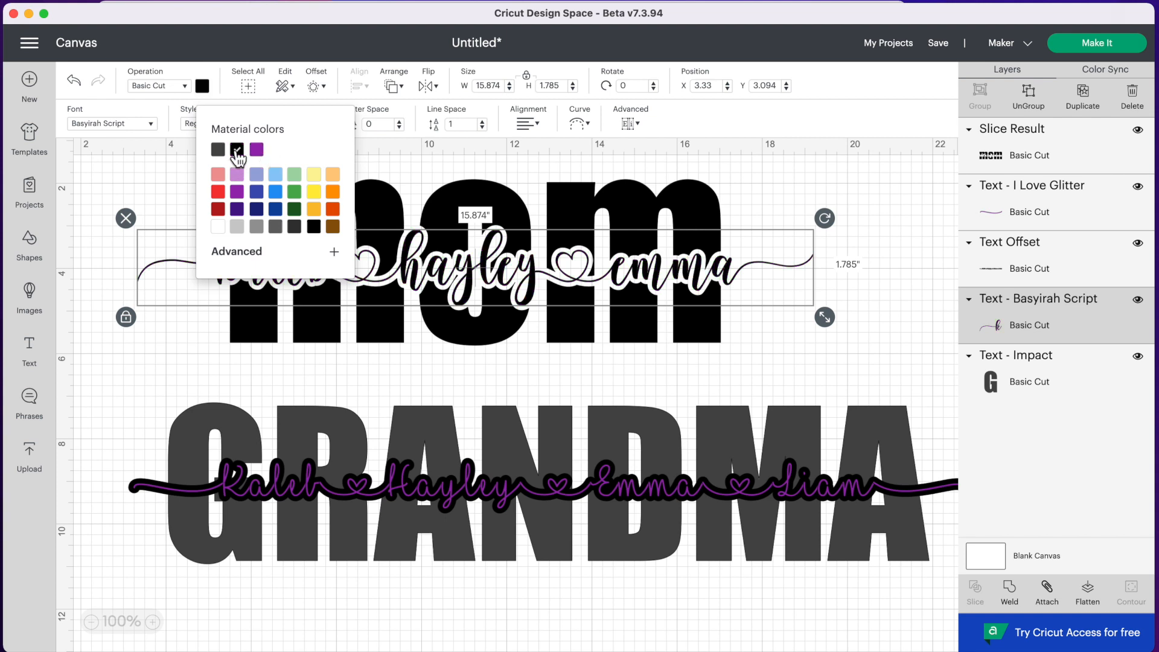
click(108, 173)
drag(126, 169, 347, 302)
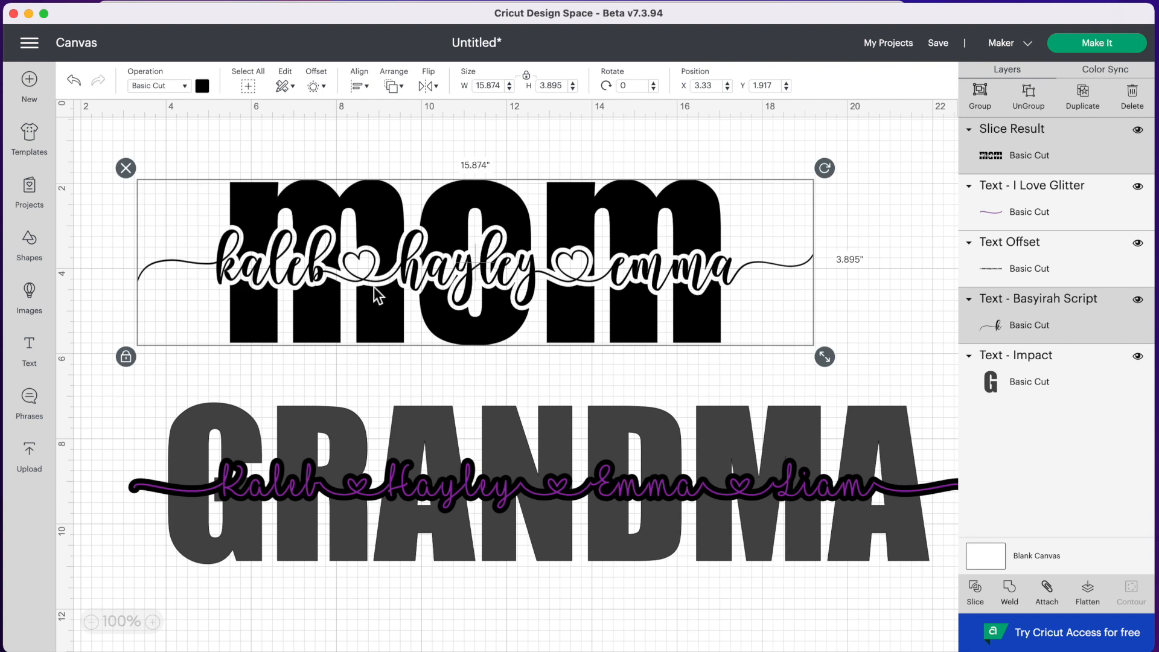
click(1050, 595)
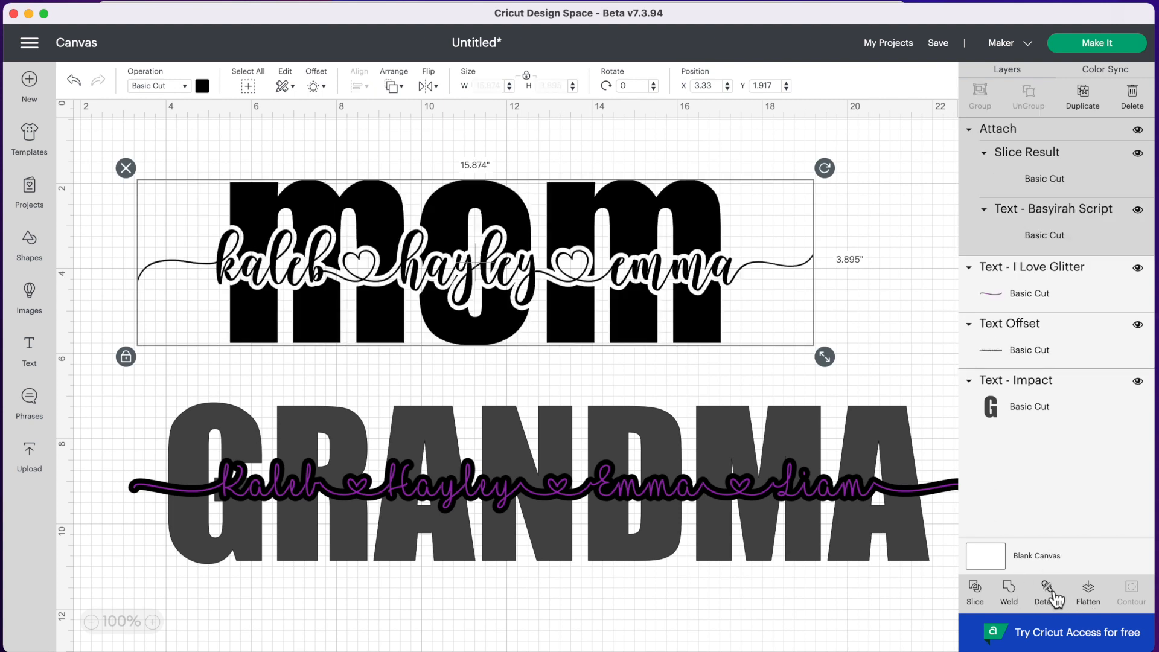
Step: Move the attached "mom" design up to about X 2.996, Y 1.347
mouse_move(528, 260)
mouse_down()
mouse_move(501, 241)
mouse_move(534, 249)
mouse_up()
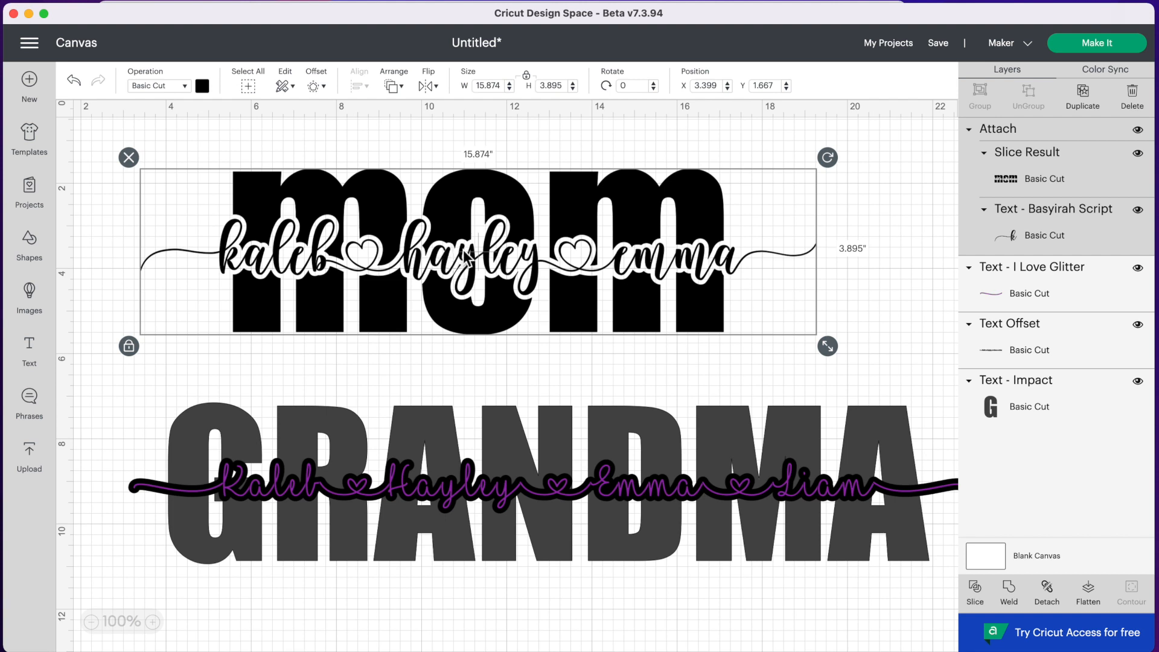
drag(462, 261, 445, 246)
scroll(668, 468, right, 3)
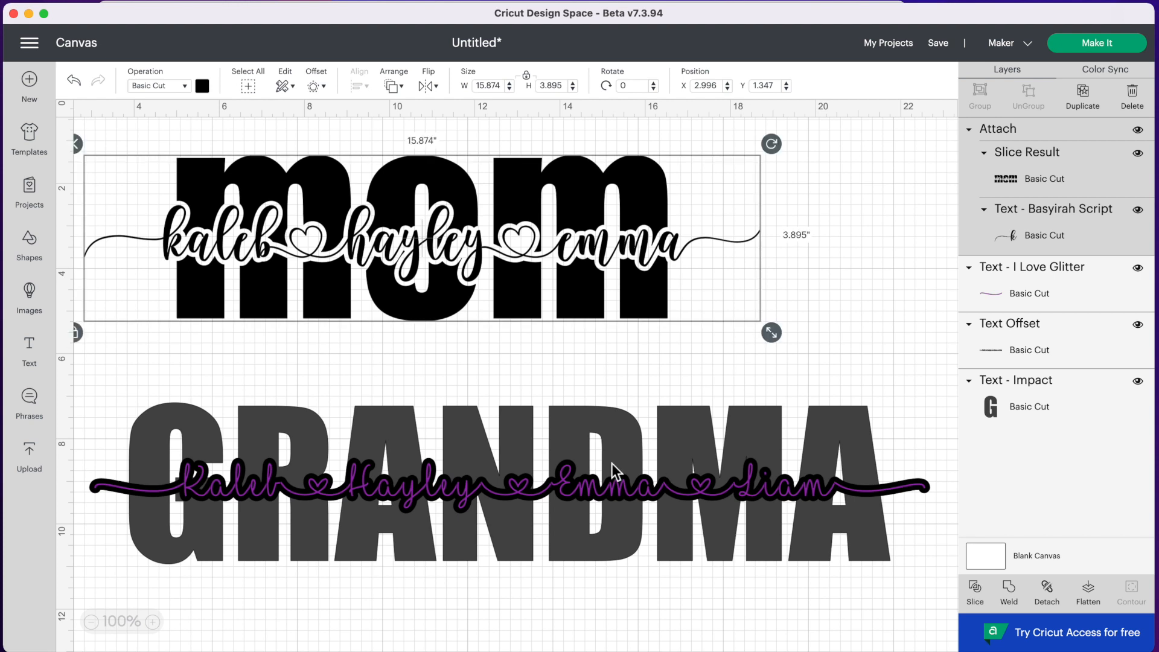
click(763, 529)
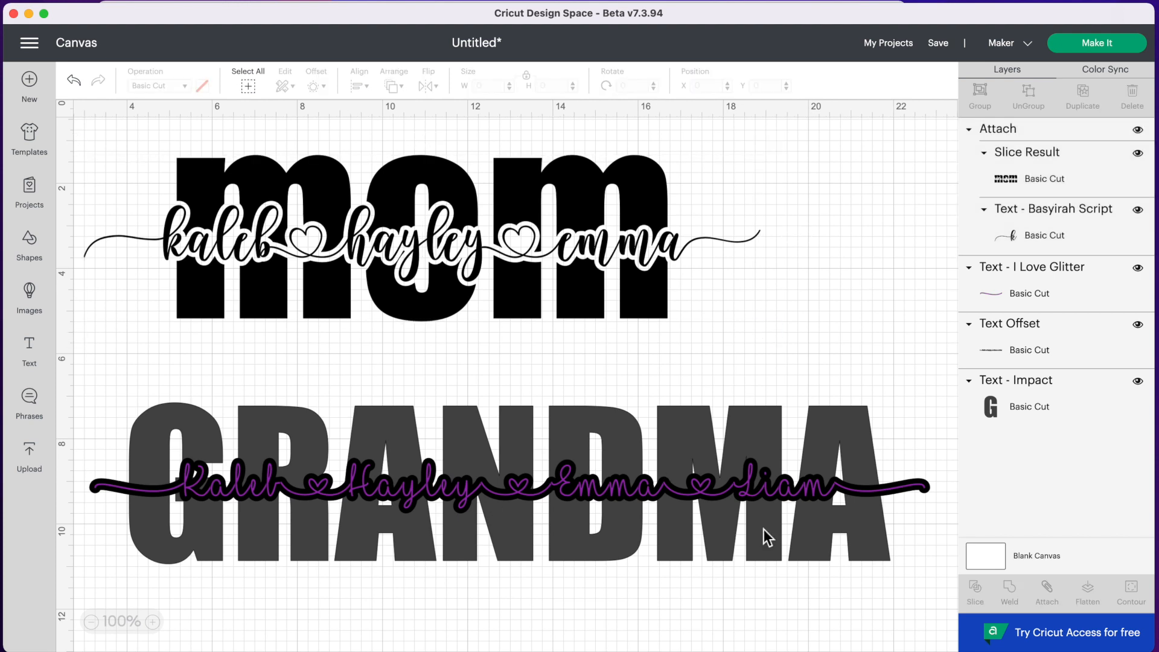
Step: Move the purple names line below "GRANDMA" and slice the black offset out of the lettering
click(751, 493)
drag(750, 492, 749, 629)
click(899, 408)
drag(899, 402, 791, 499)
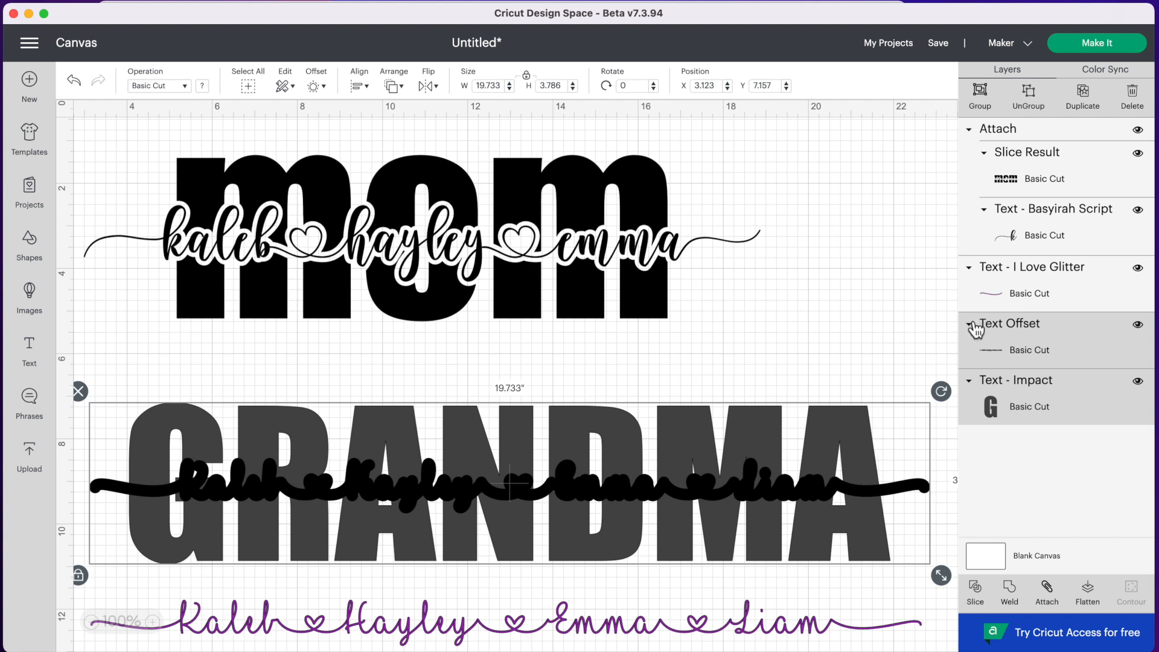
click(983, 594)
Step: Pull the cut-out "GRANDMA" away from the slice results and delete the three leftover offset pieces
drag(772, 433, 869, 334)
click(156, 536)
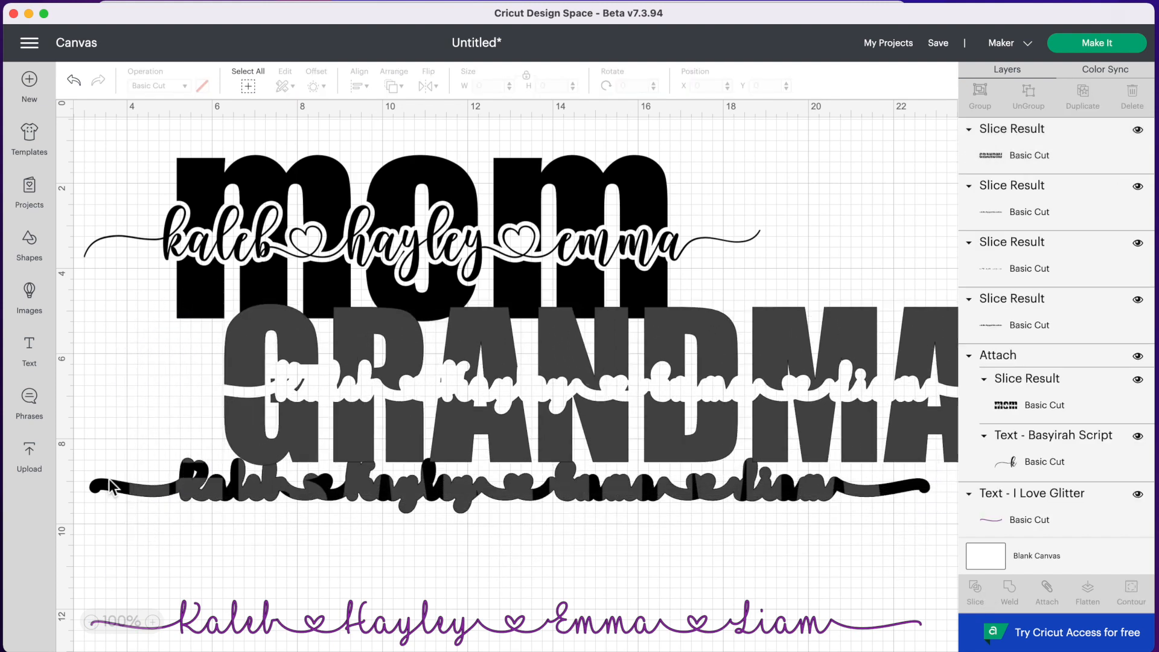
drag(109, 458, 175, 518)
click(181, 490)
click(183, 492)
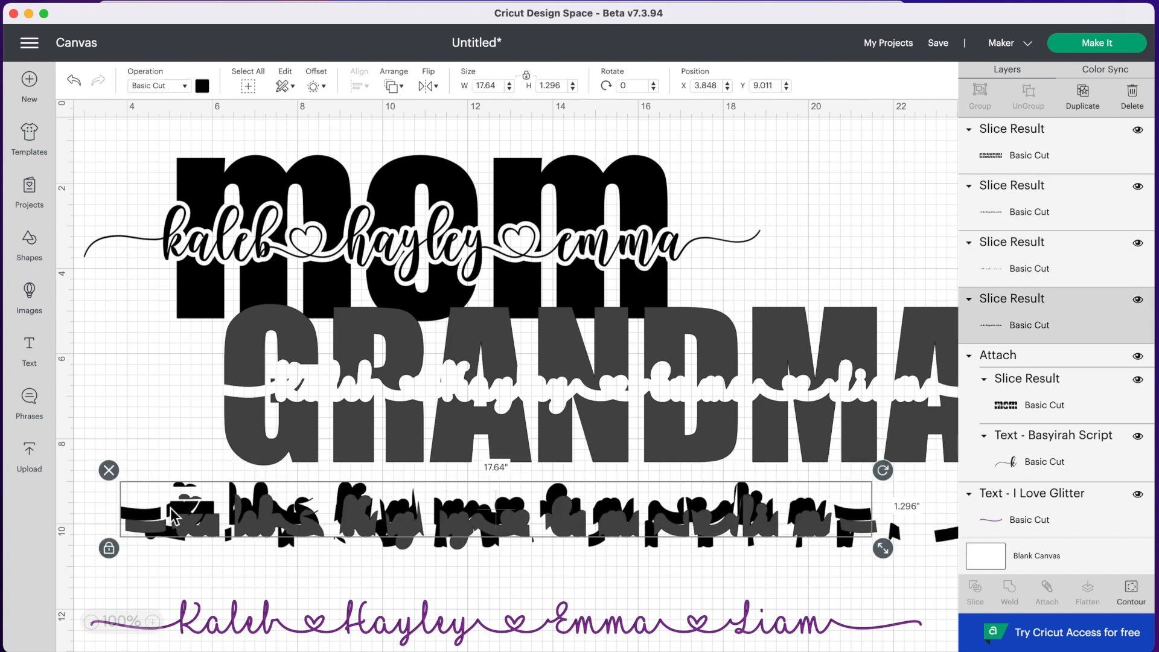
key(Delete)
click(194, 534)
key(Delete)
click(194, 534)
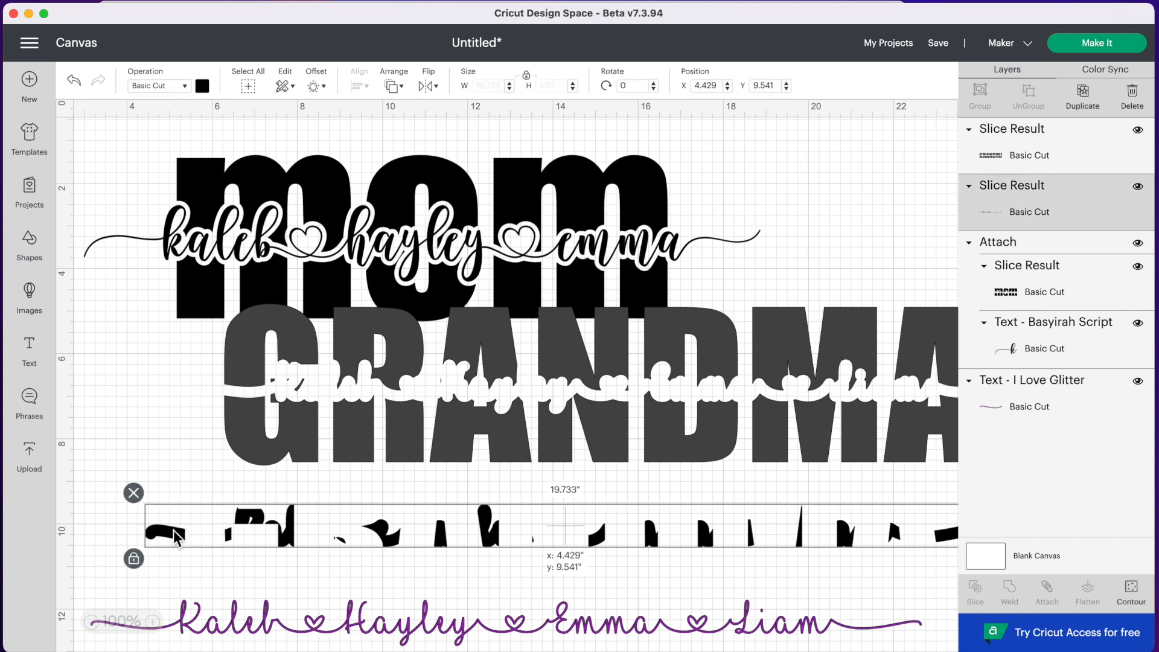
key(Delete)
Step: Place the cut-out "GRANDMA" below "mom", fit the purple names line into its knockout and centre the two horizontally
drag(314, 422, 190, 458)
drag(408, 621, 384, 433)
drag(501, 626, 381, 361)
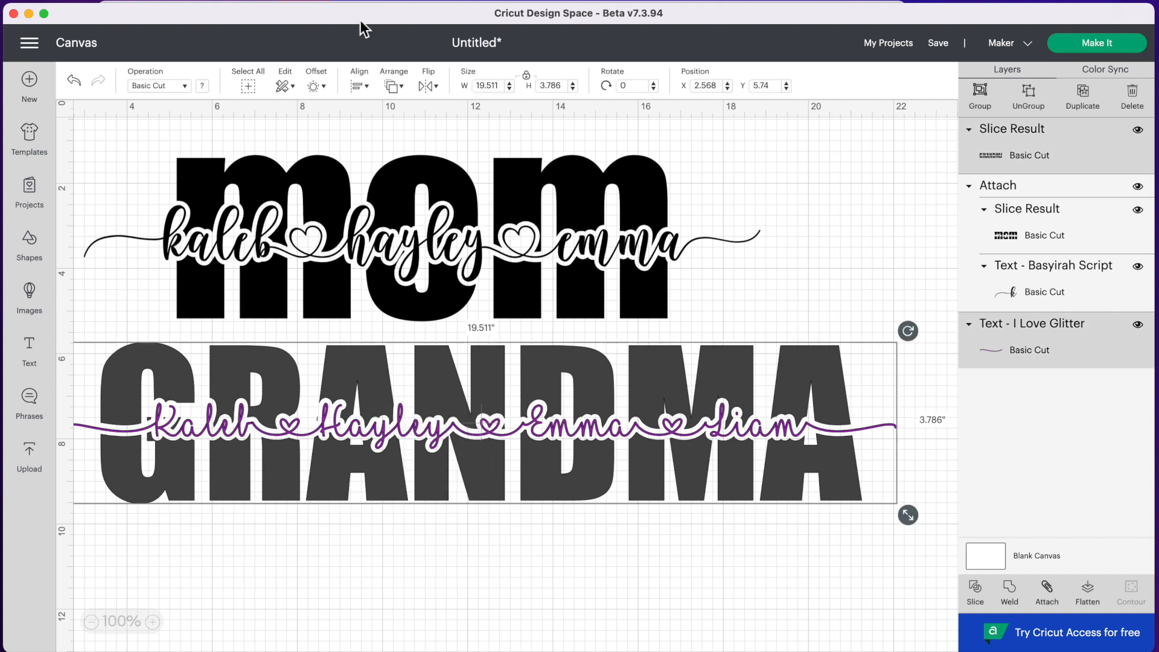
click(359, 84)
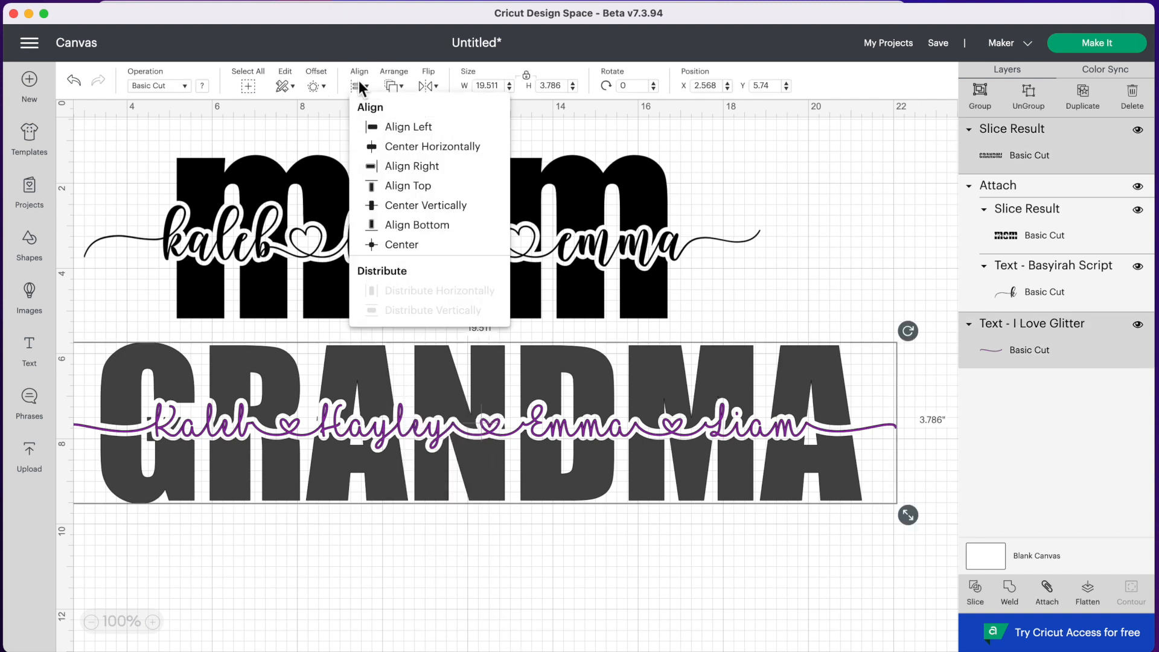
click(445, 146)
Step: Recolour the cut-out "GRANDMA" and its names line black
click(183, 85)
click(203, 86)
click(203, 86)
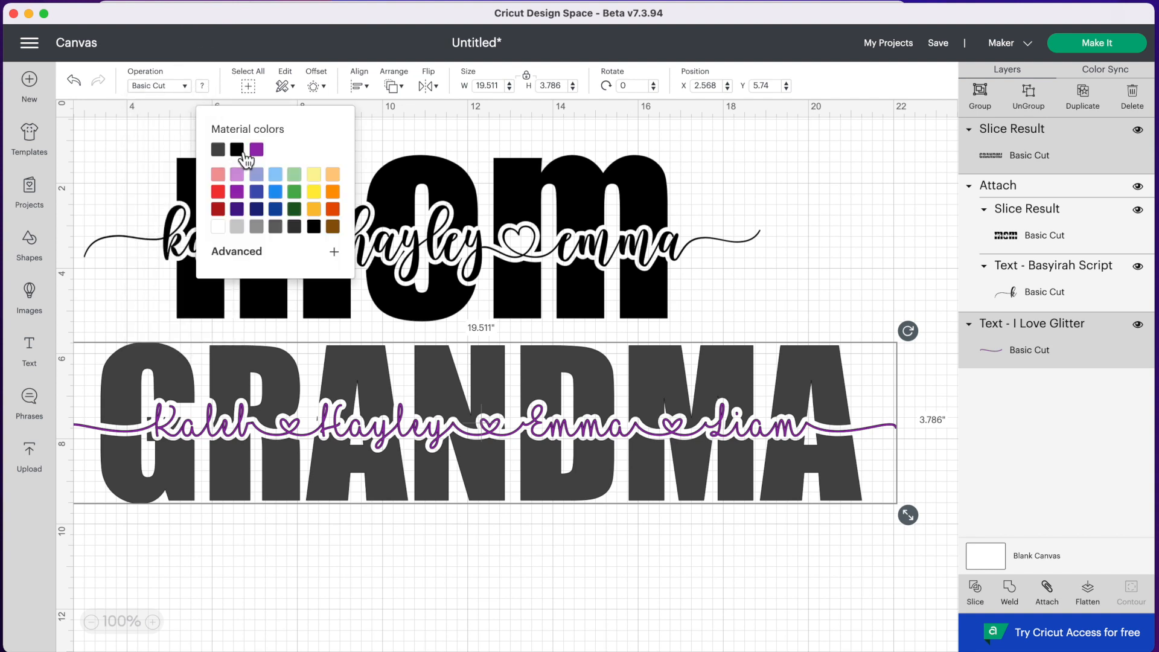
click(238, 150)
click(636, 592)
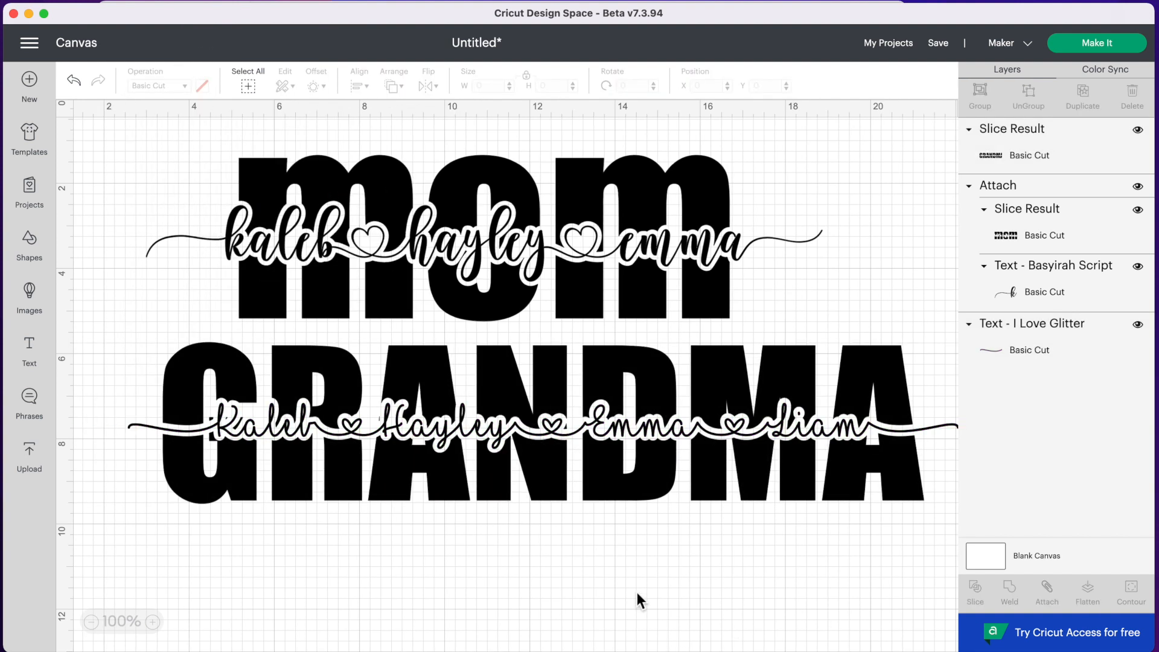